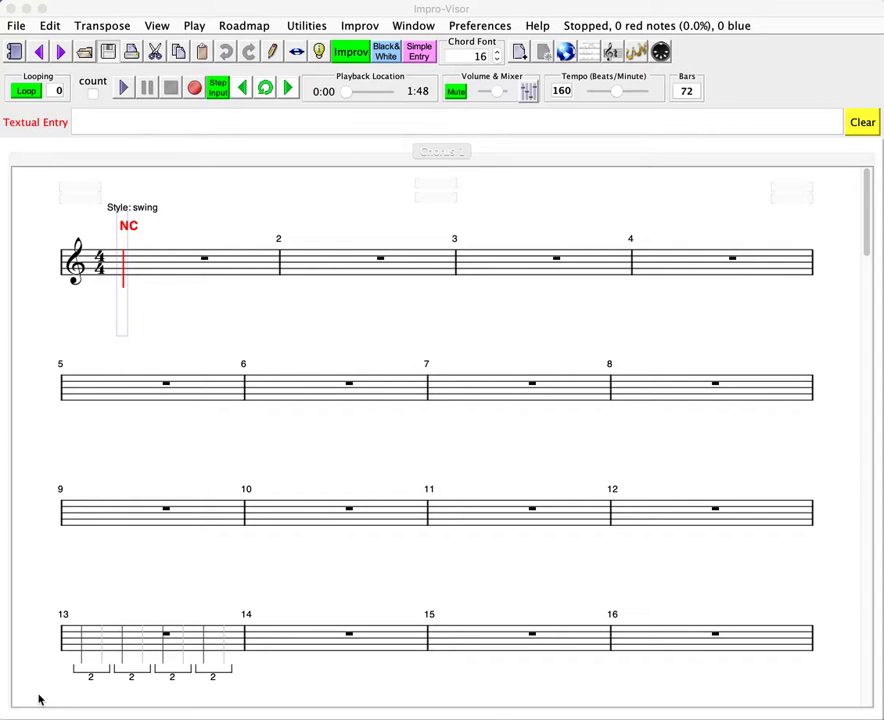
Step: Browse the File menu's recent leadsheets, then close it without choosing anything
{"action": "left_click", "coordinate": [18, 26]}
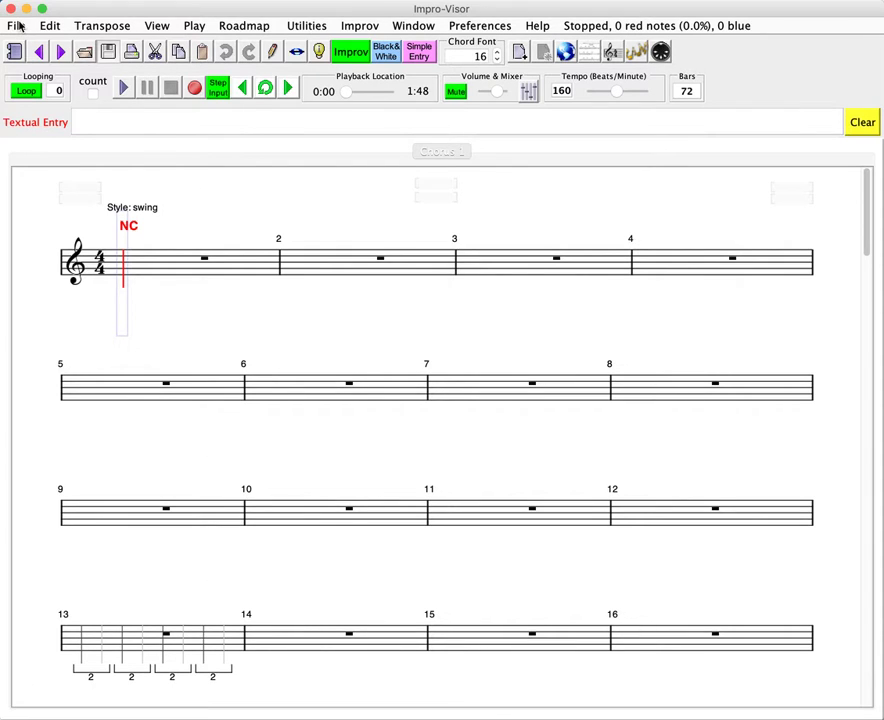
{"action": "left_click", "coordinate": [18, 26]}
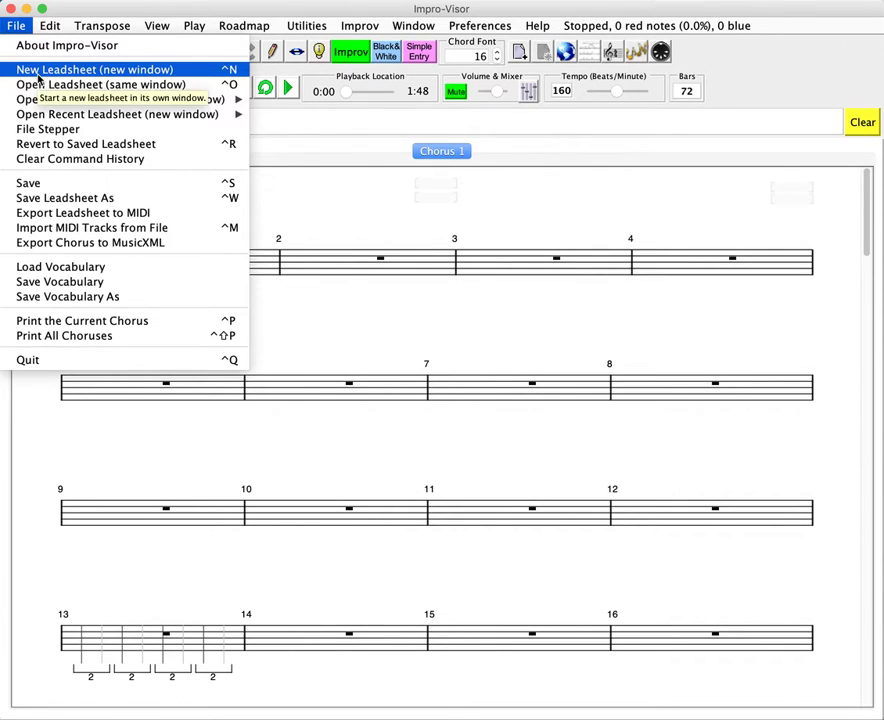
{"action": "key", "text": "Down"}
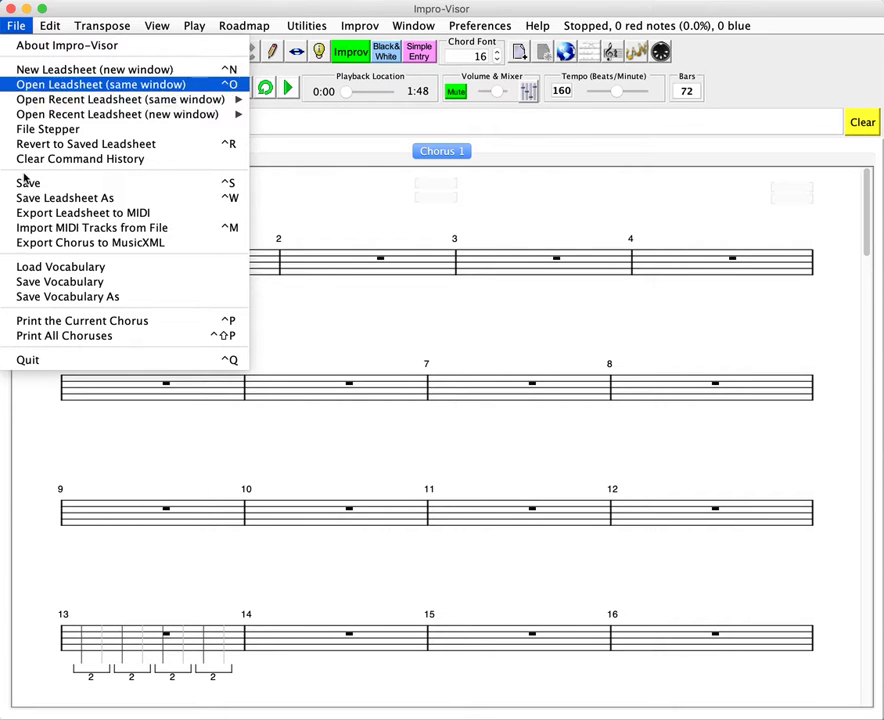
{"action": "key", "text": "Down"}
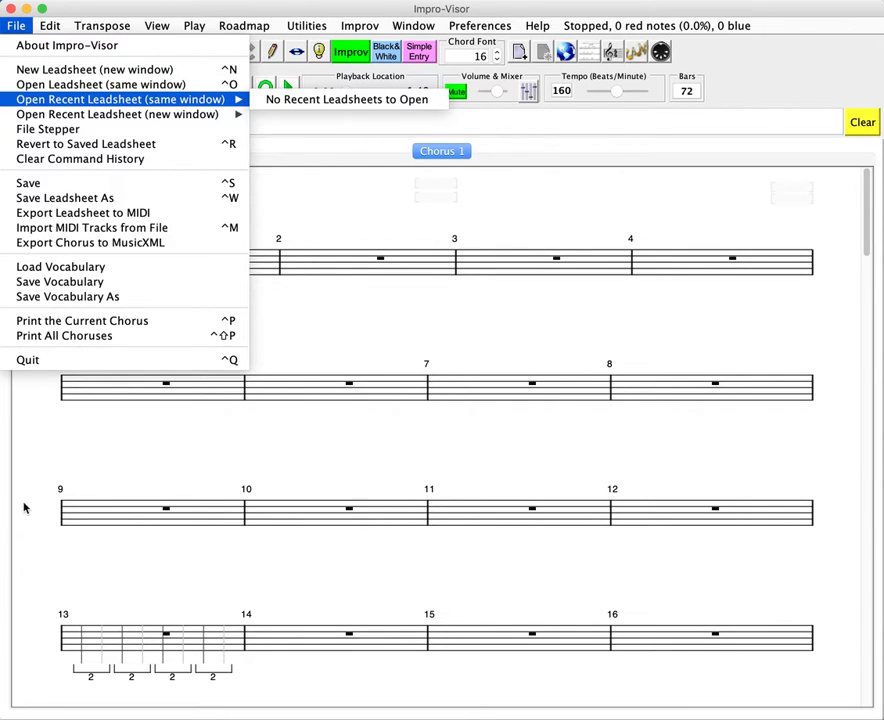
{"action": "key", "text": "Escape"}
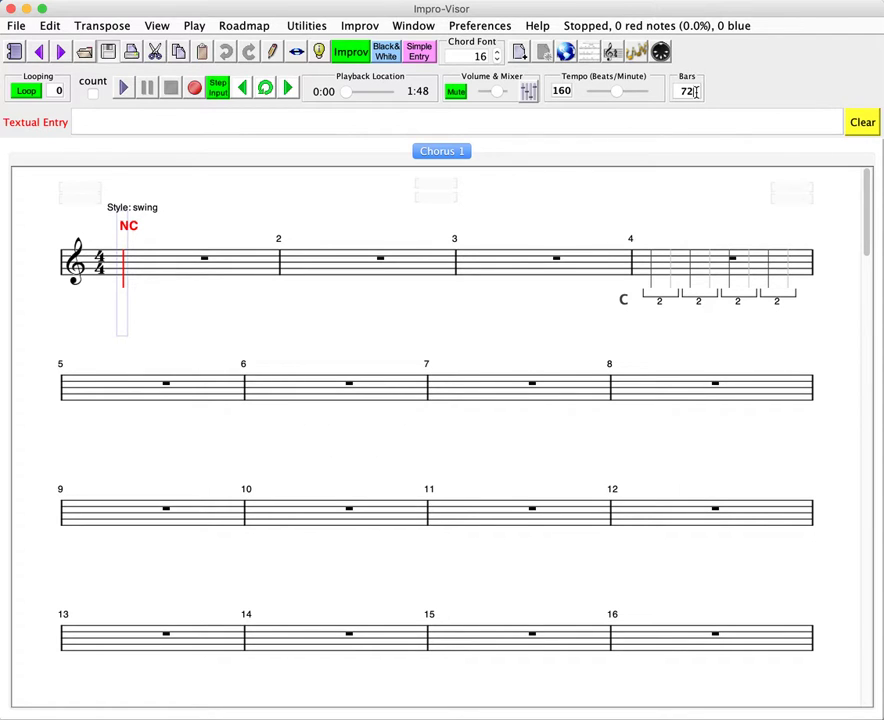
Step: Change the chorus length in the Bars field from 72 to 32
{"action": "left_click_drag", "start_coordinate": [697, 91], "coordinate": [679, 91]}
{"action": "type", "text": "32"}
{"action": "key", "text": "Return"}
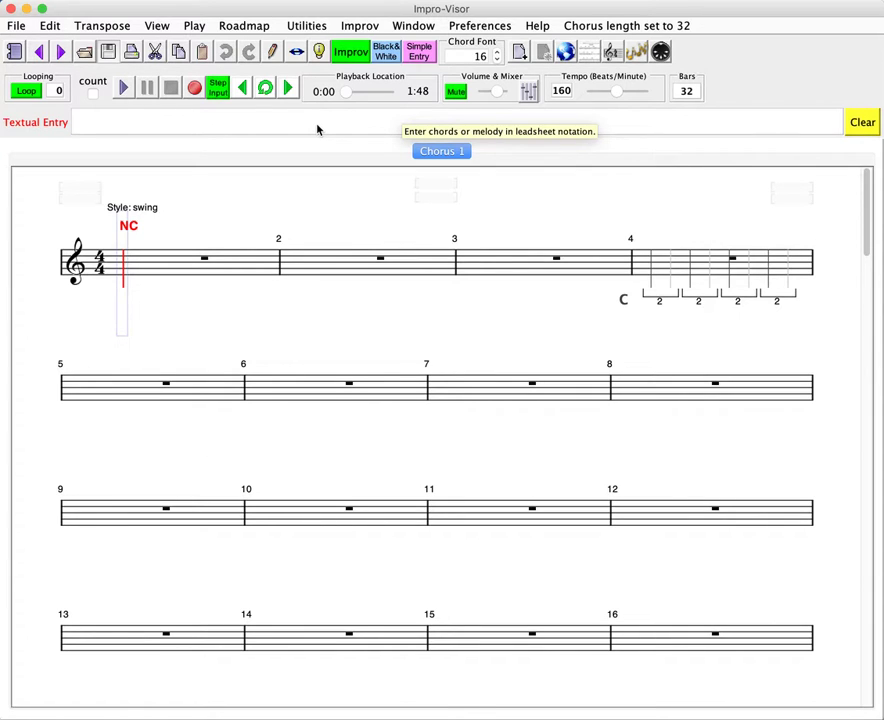
Step: In the Transposition Wizard, choose Bb-Trumpet as the instrument, then close the wizard
{"action": "left_click", "coordinate": [100, 27]}
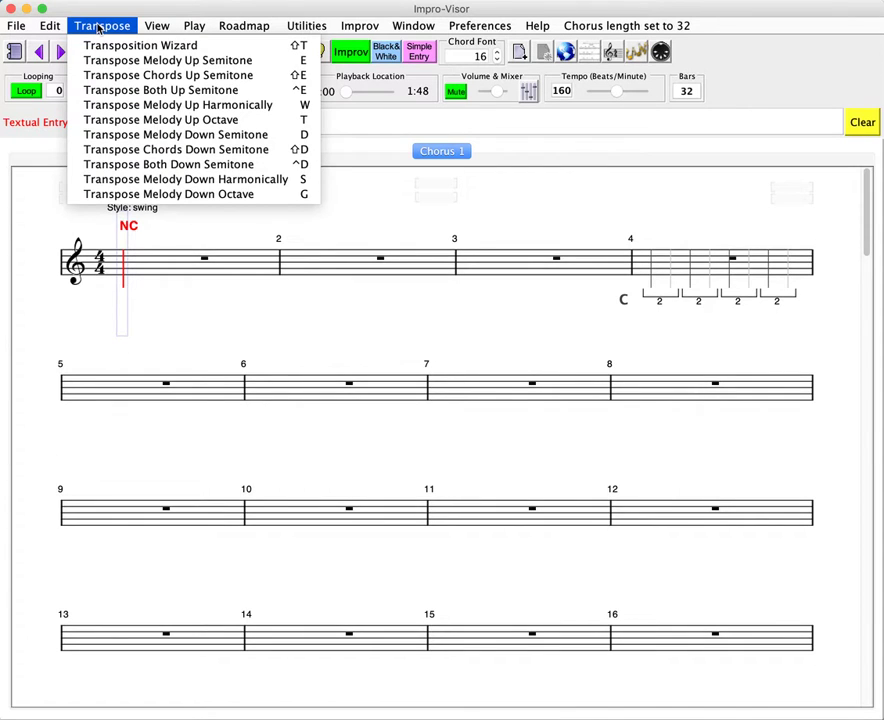
{"action": "left_click", "coordinate": [130, 46]}
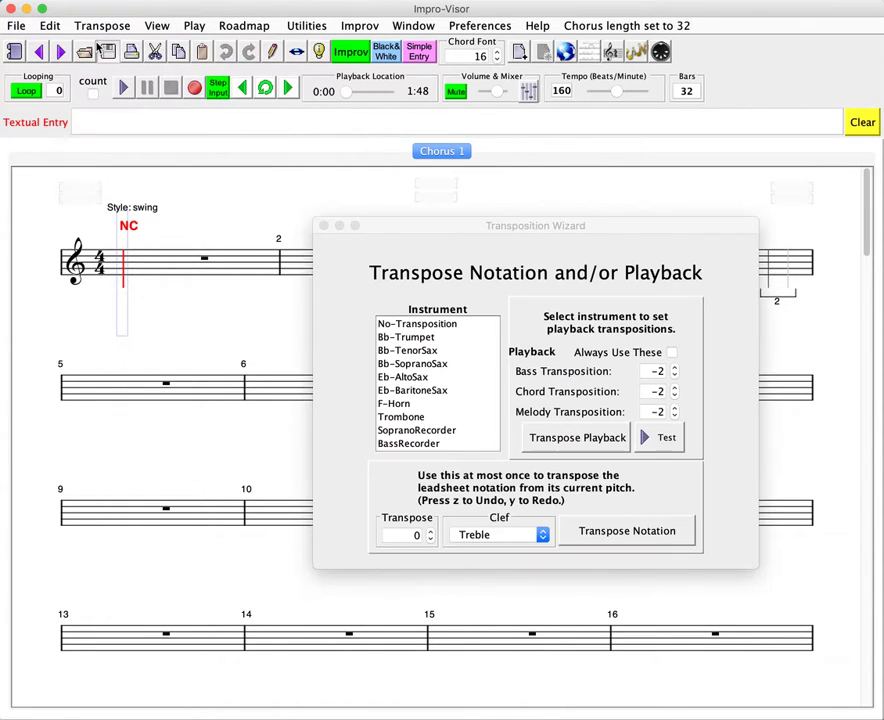
{"action": "left_click", "coordinate": [427, 338]}
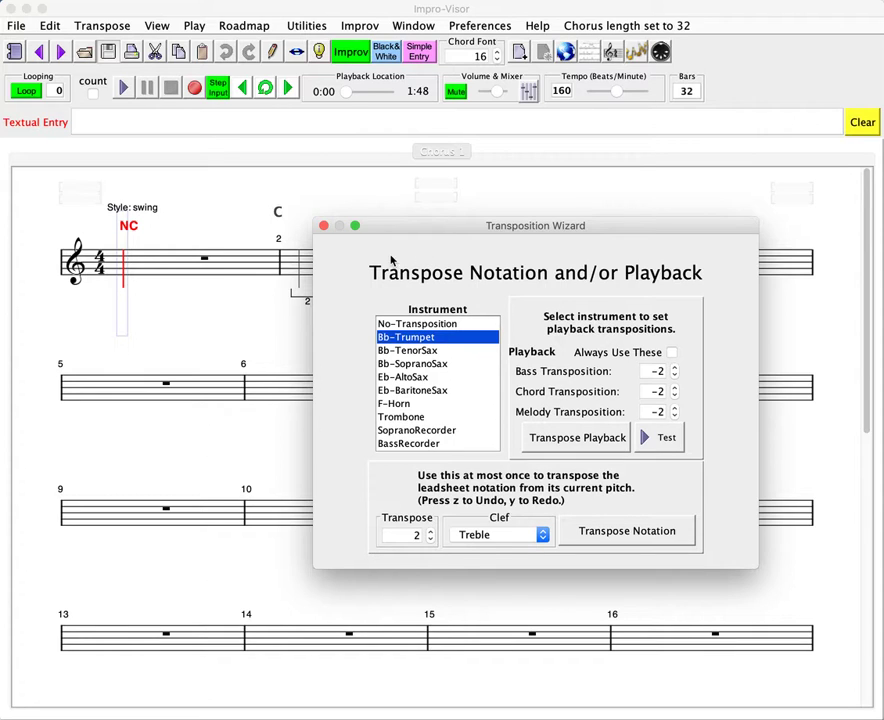
{"action": "left_click", "coordinate": [324, 228]}
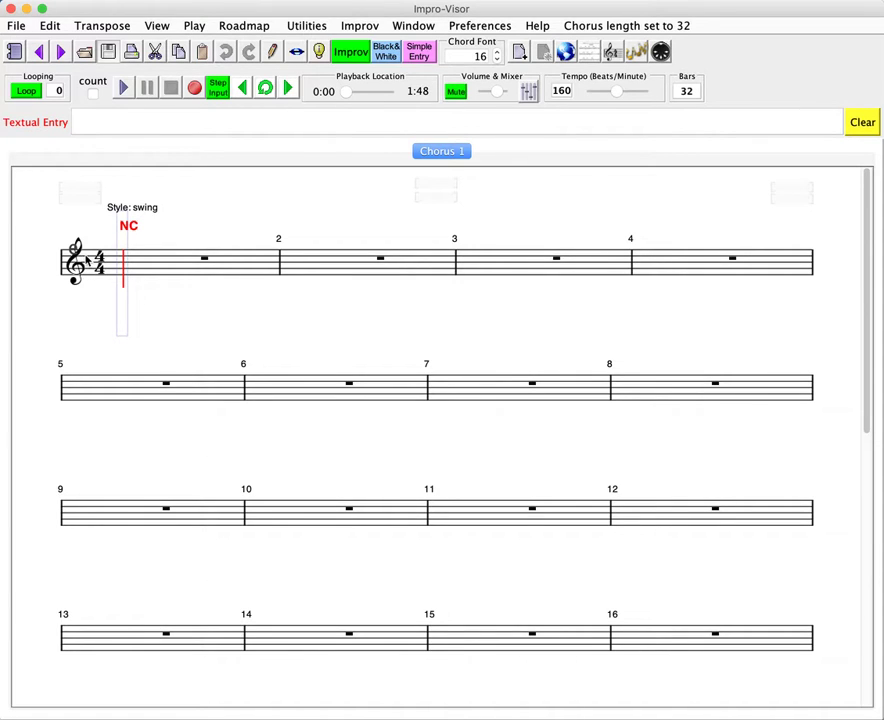
Step: Apply the one-flat key signature on the staff, then bring up the File menu
{"action": "left_click", "coordinate": [88, 262]}
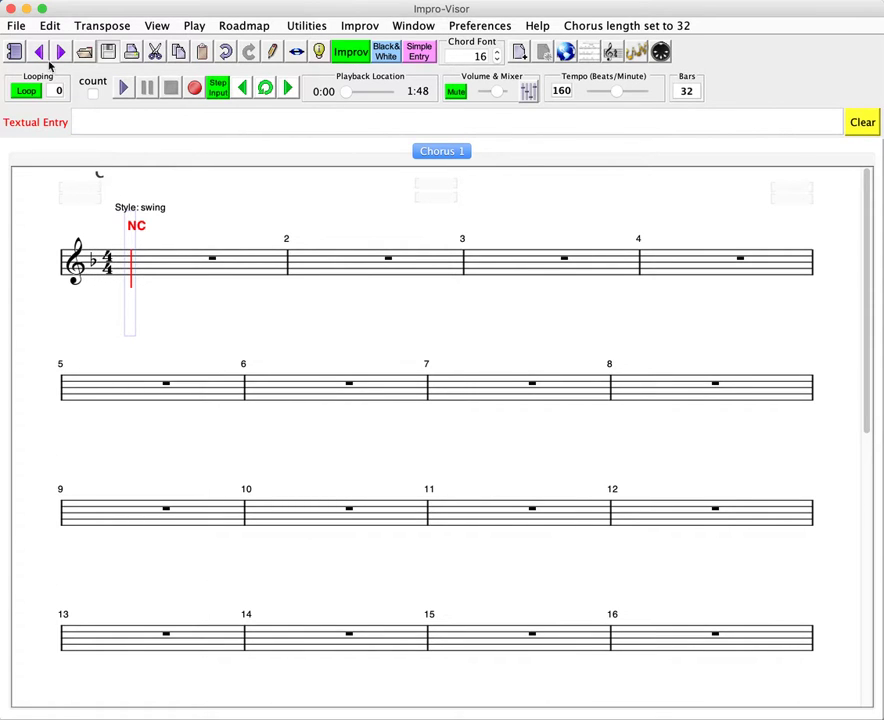
{"action": "left_click", "coordinate": [15, 27]}
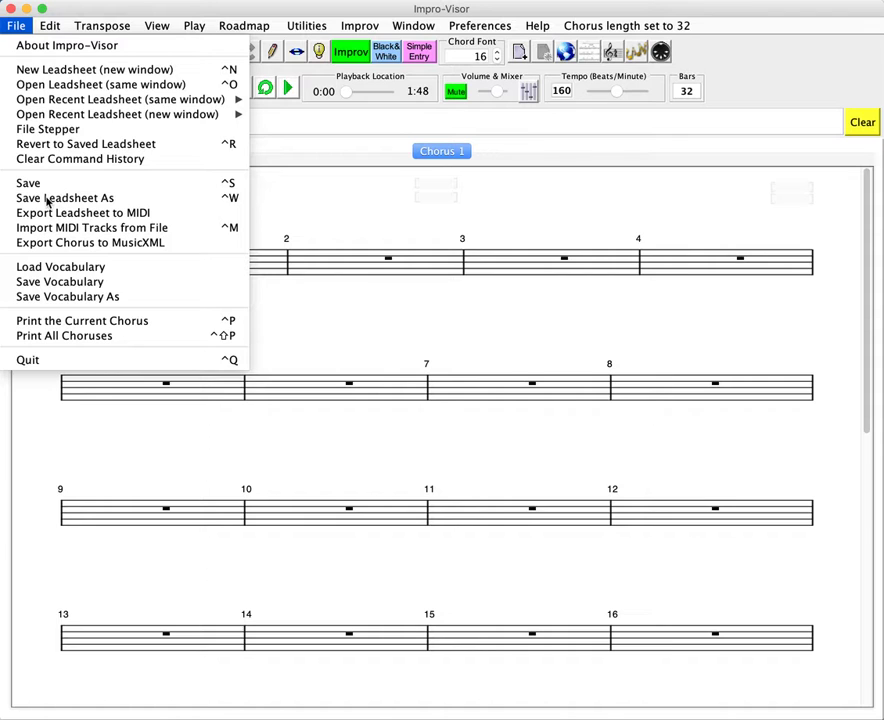
Step: Use Save Leadsheet As, appending 1 to the name to make LetsCoolOneDemo1
{"action": "left_click", "coordinate": [46, 199]}
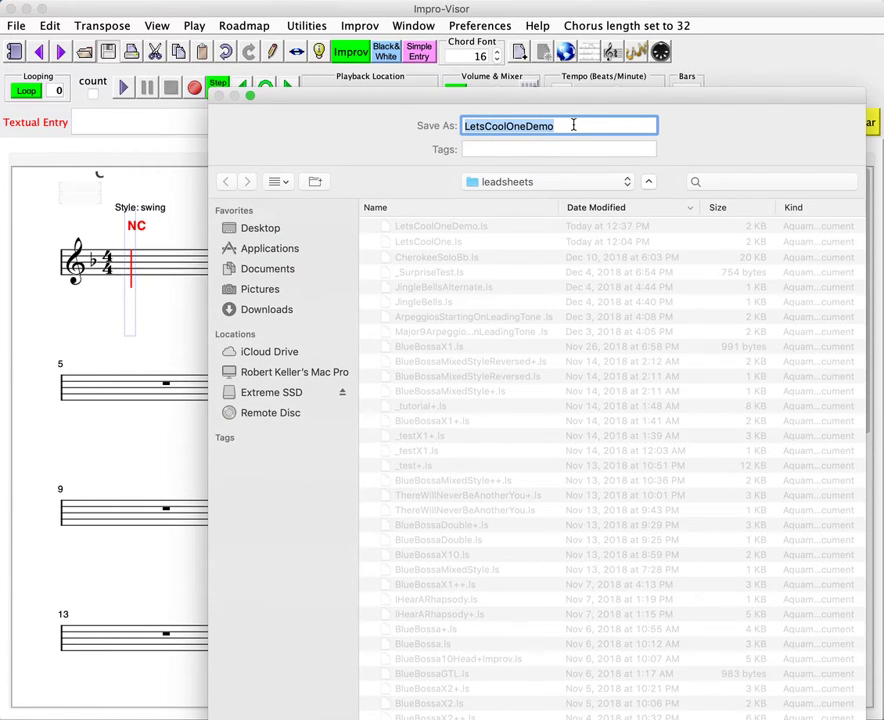
{"action": "left_click", "coordinate": [573, 125]}
{"action": "type", "text": "1"}
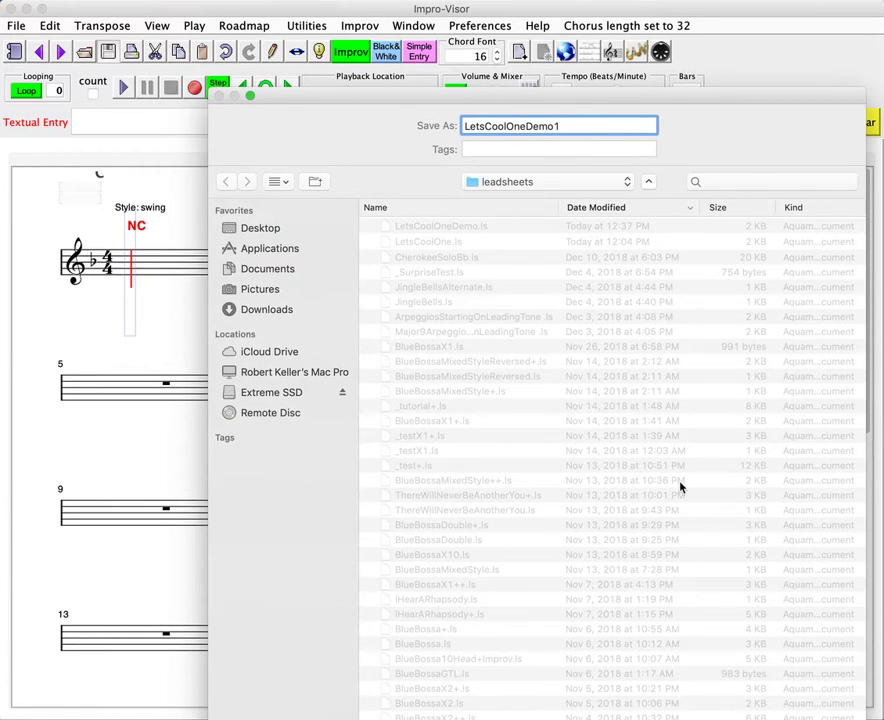
{"action": "key", "text": "Return"}
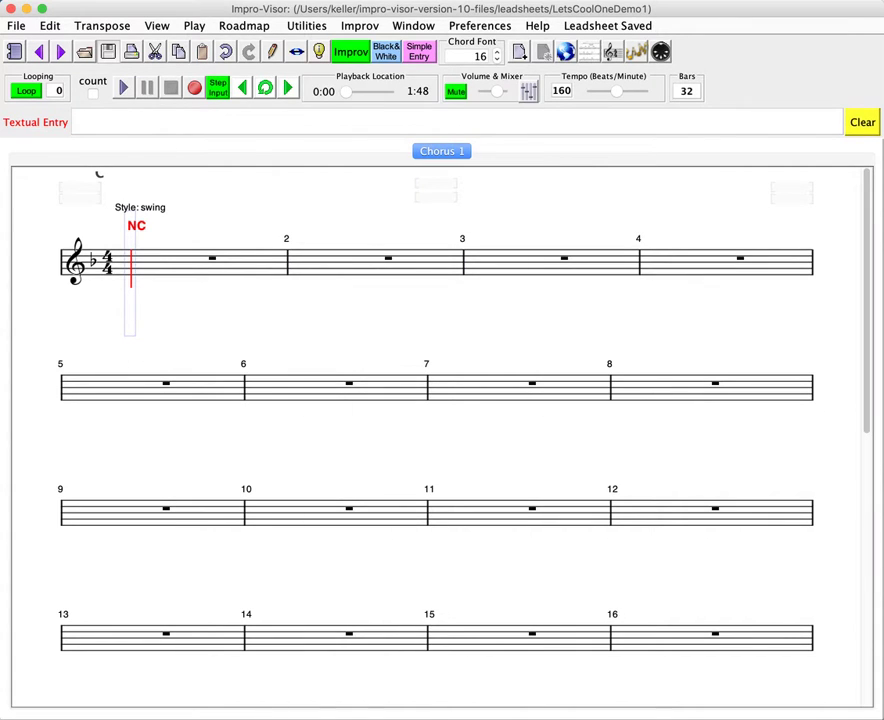
Step: Title the leadsheet 'Let's Cool One'
{"action": "left_click", "coordinate": [424, 183]}
{"action": "type", "text": "D"}
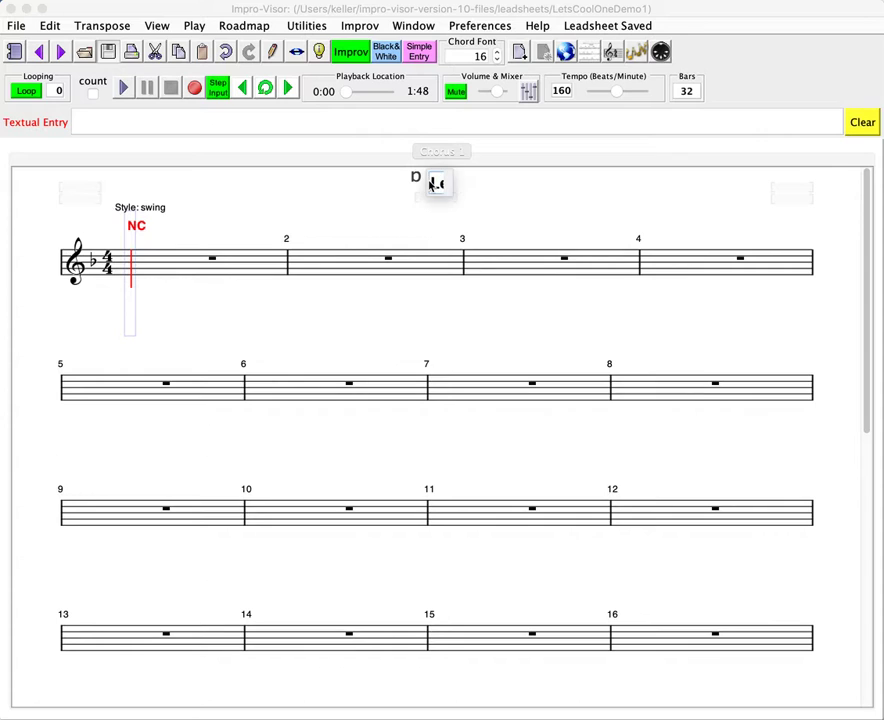
{"action": "type", "text": "et's Coo"}
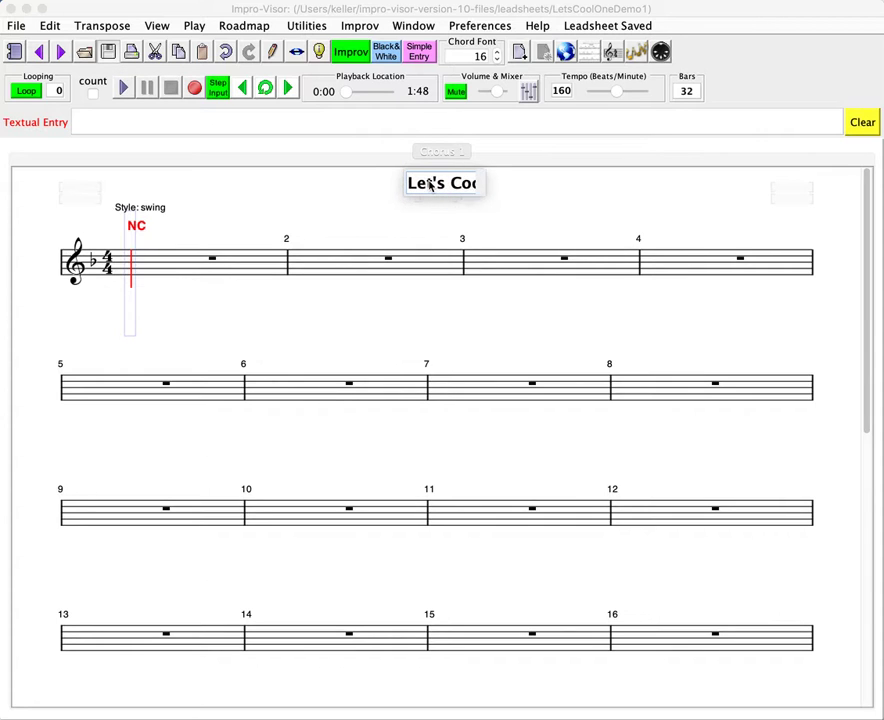
{"action": "type", "text": "l One"}
{"action": "key", "text": "Return"}
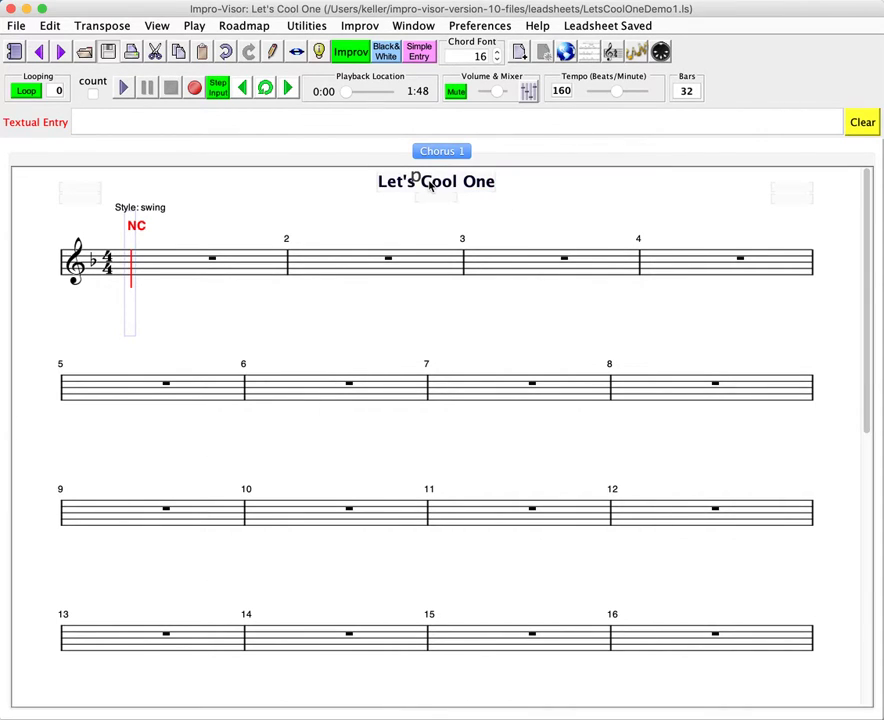
Step: Enter the composer's name below the title and start the chords with FM7
{"action": "left_click", "coordinate": [414, 194]}
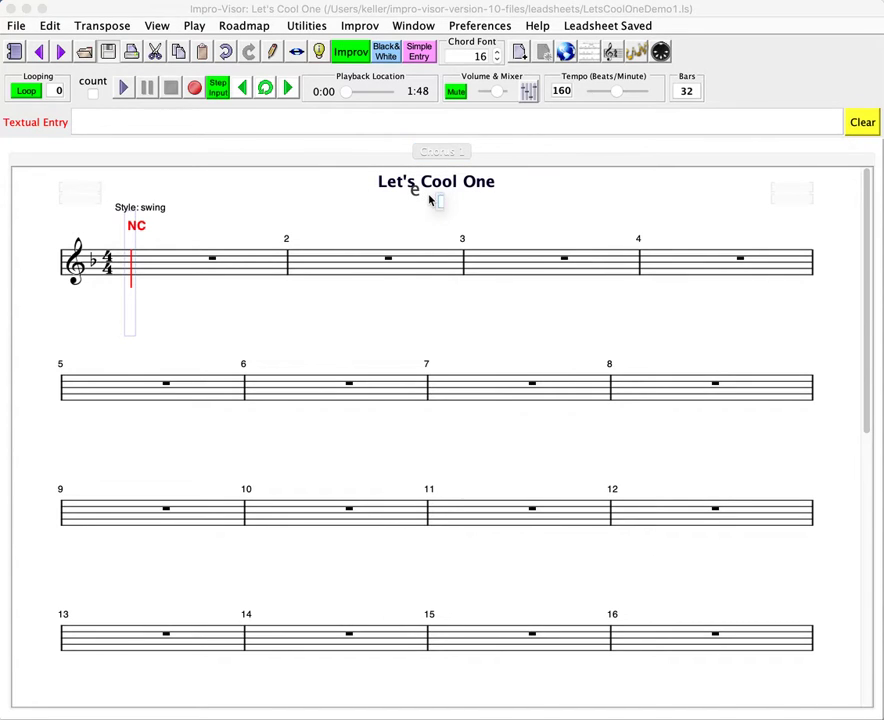
{"action": "type", "text": "The"}
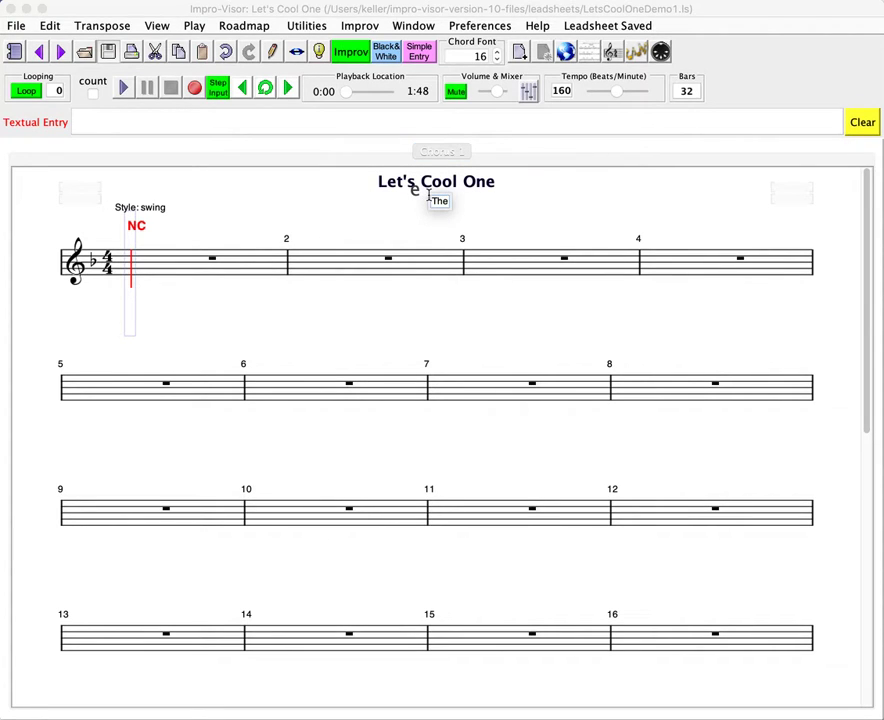
{"action": "type", "text": "loniou"}
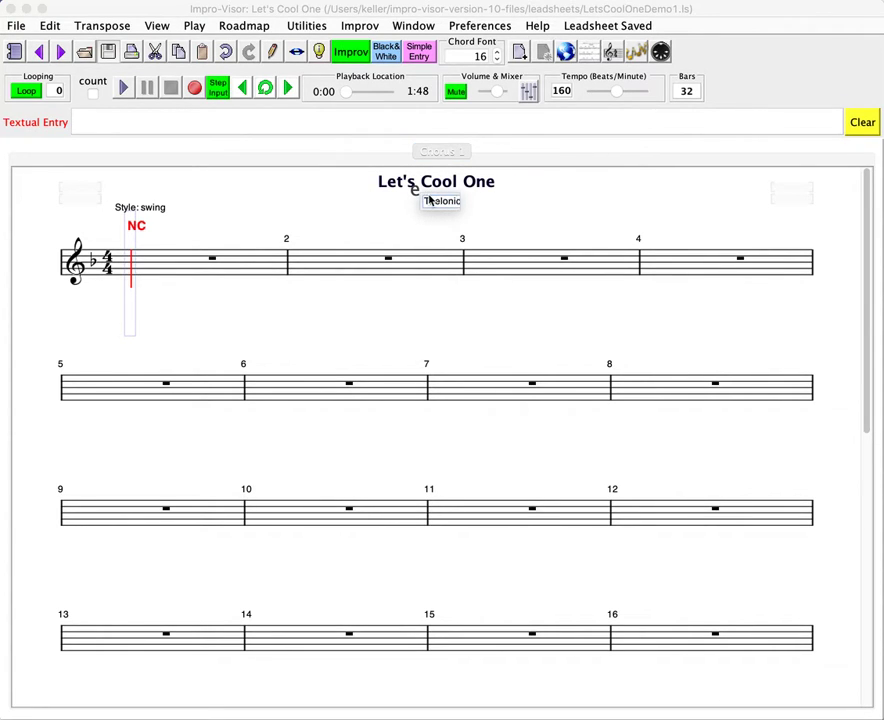
{"action": "type", "text": "s Monk"}
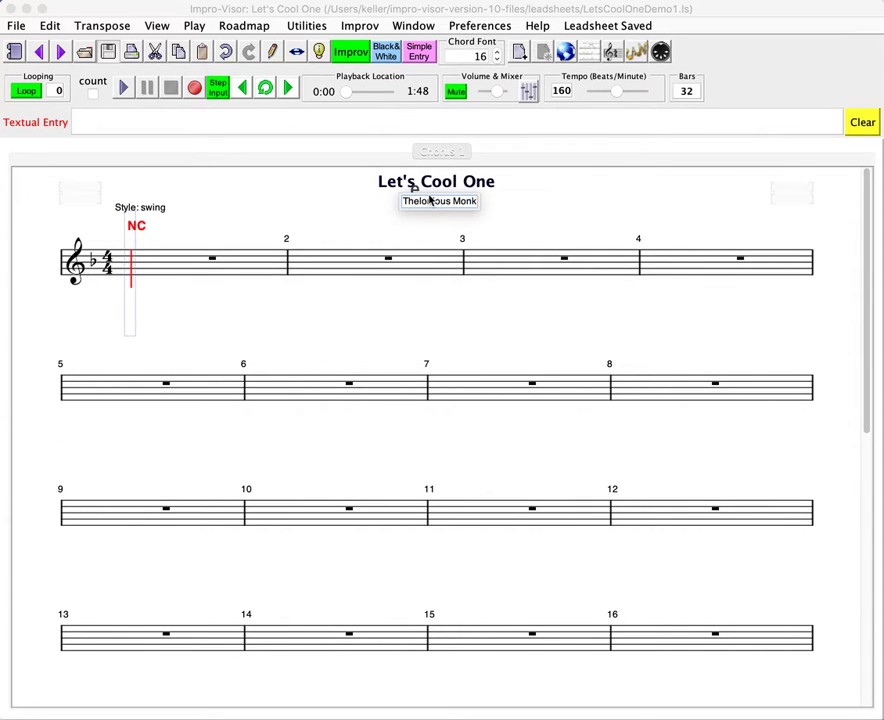
{"action": "key", "text": "Return"}
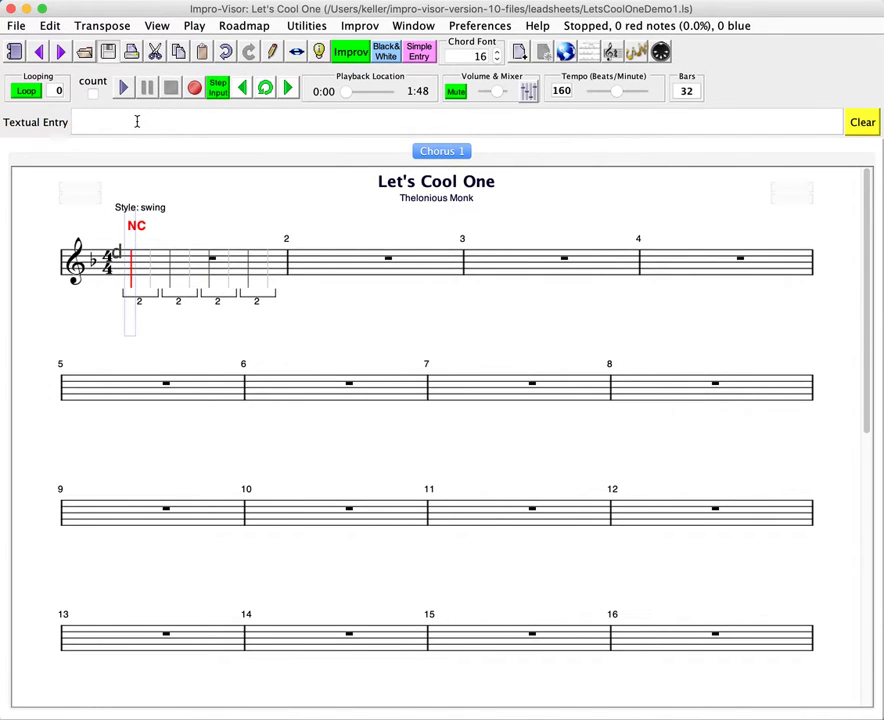
{"action": "type", "text": "FM7,"}
Step: Enter chords for bars 1–8: FM7, Gm7 / / C7, FM7 E7 Eb7 A7, D7b9#11, G7, C7, F6, Gm7 C7
{"action": "type", "text": "Gm7"}
{"action": "type", "text": "// C7,"}
{"action": "left_click", "coordinate": [136, 121]}
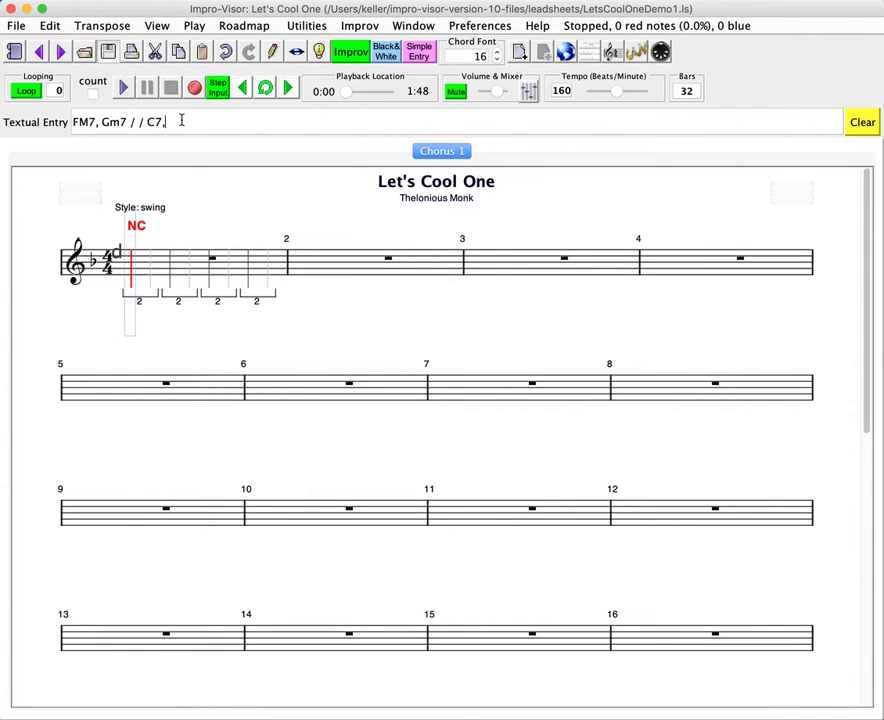
{"action": "type", "text": "FM7 E7 Eb7 A7,"}
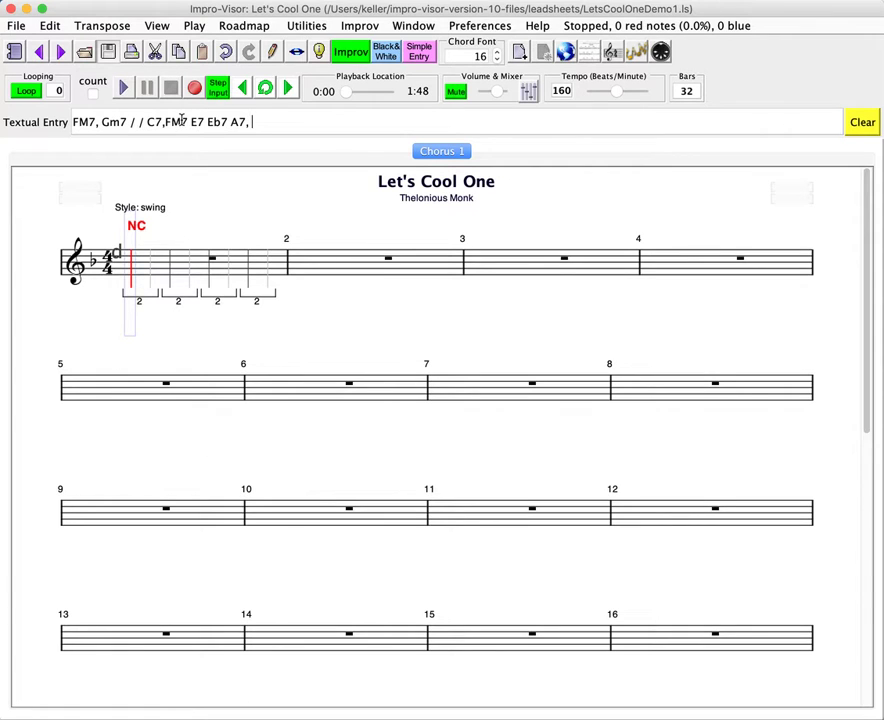
{"action": "type", "text": " D7b9#11, G7, C7,"}
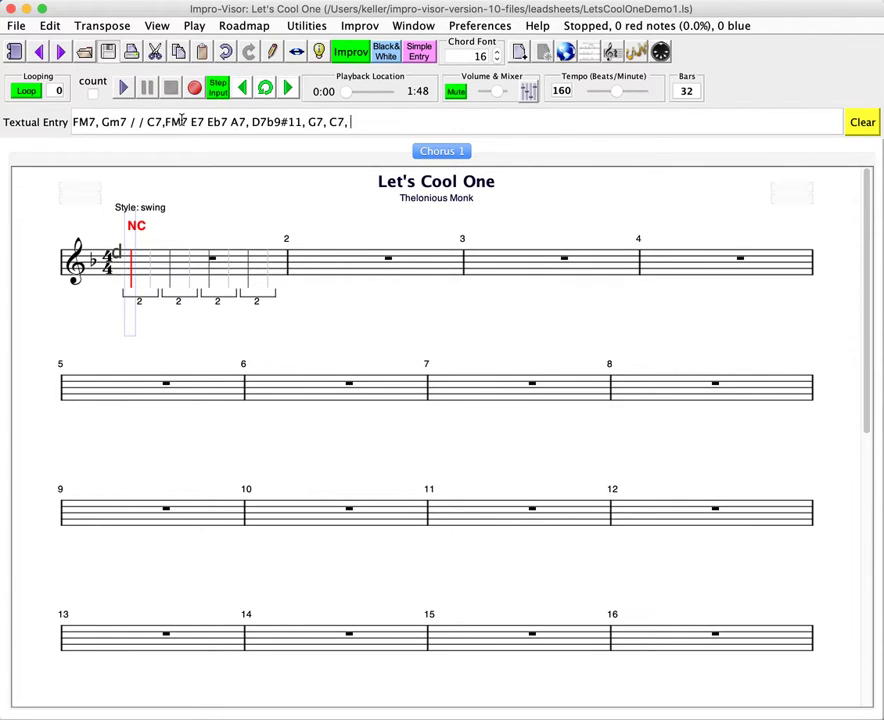
{"action": "type", "text": " F6, Gm7 C7"}
{"action": "key", "text": "Return"}
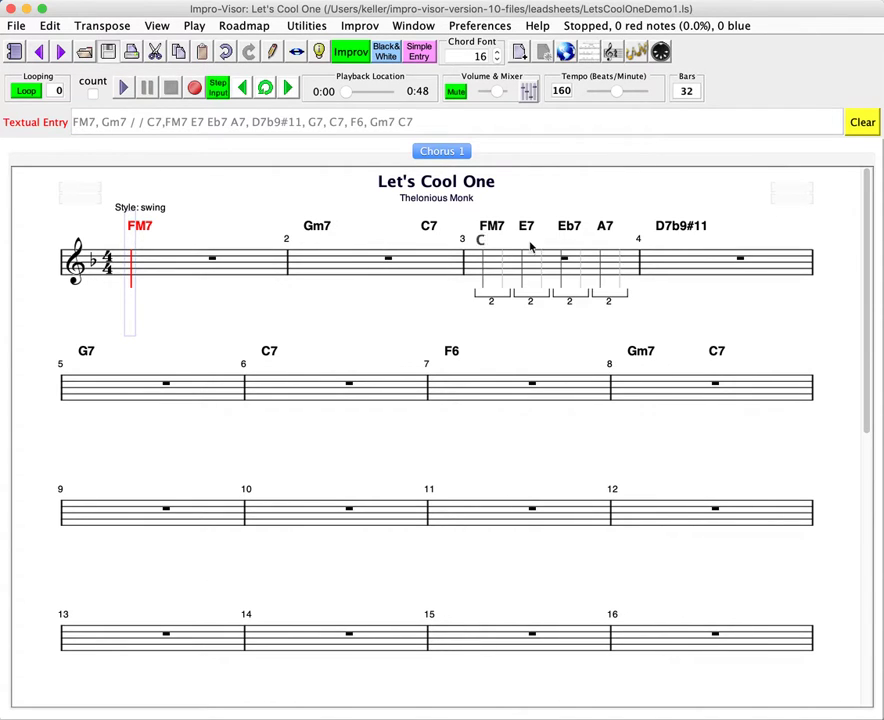
{"action": "left_click", "coordinate": [443, 122]}
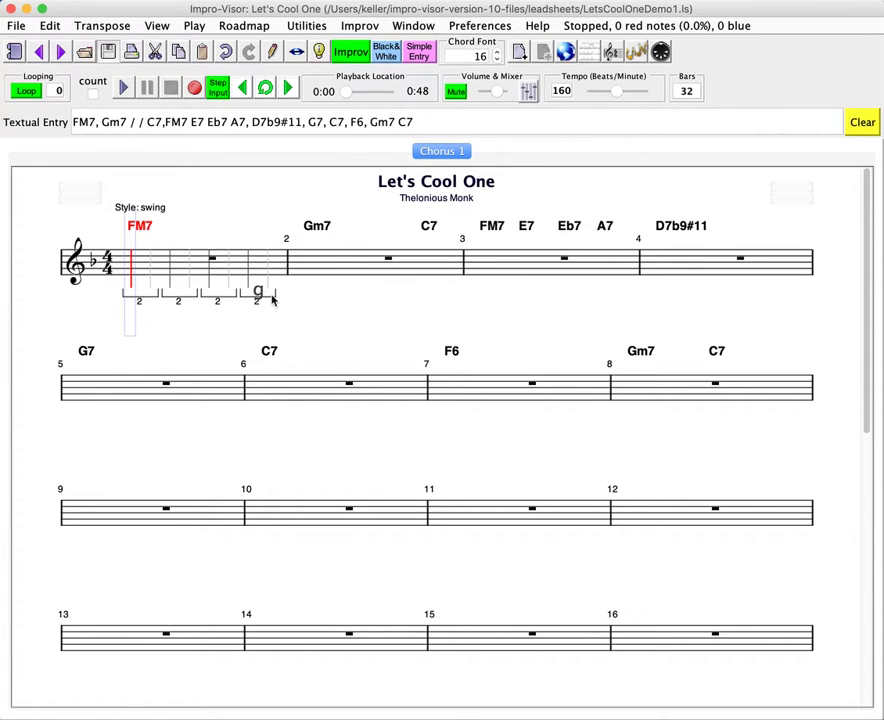
Step: Enter quarter-note melody on bar 1's four beats, re-placing the beat-4 note slightly lower
{"action": "left_click", "coordinate": [131, 280]}
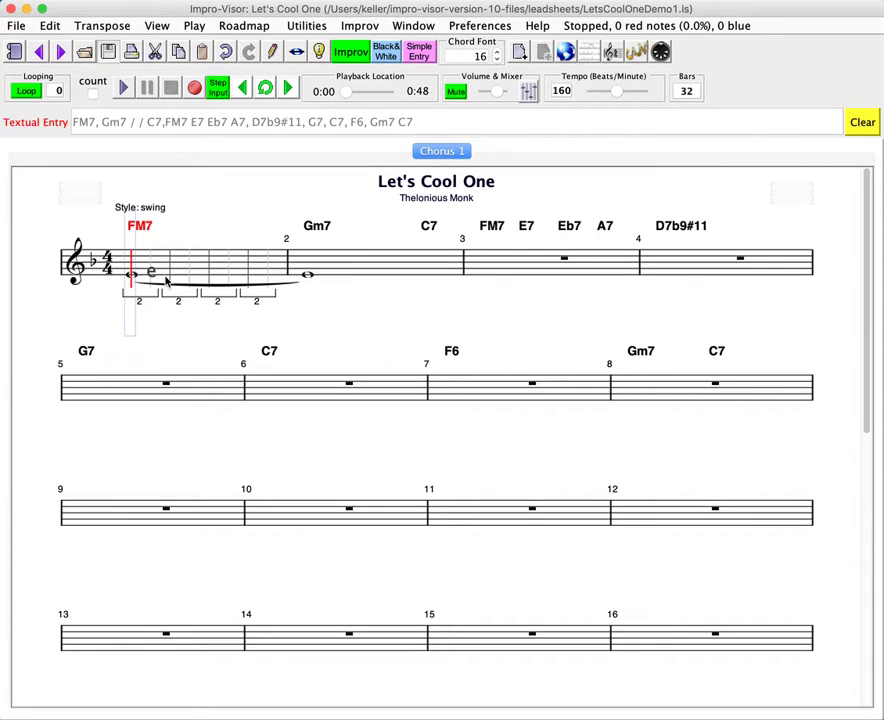
{"action": "left_click", "coordinate": [167, 283]}
{"action": "left_click", "coordinate": [211, 283]}
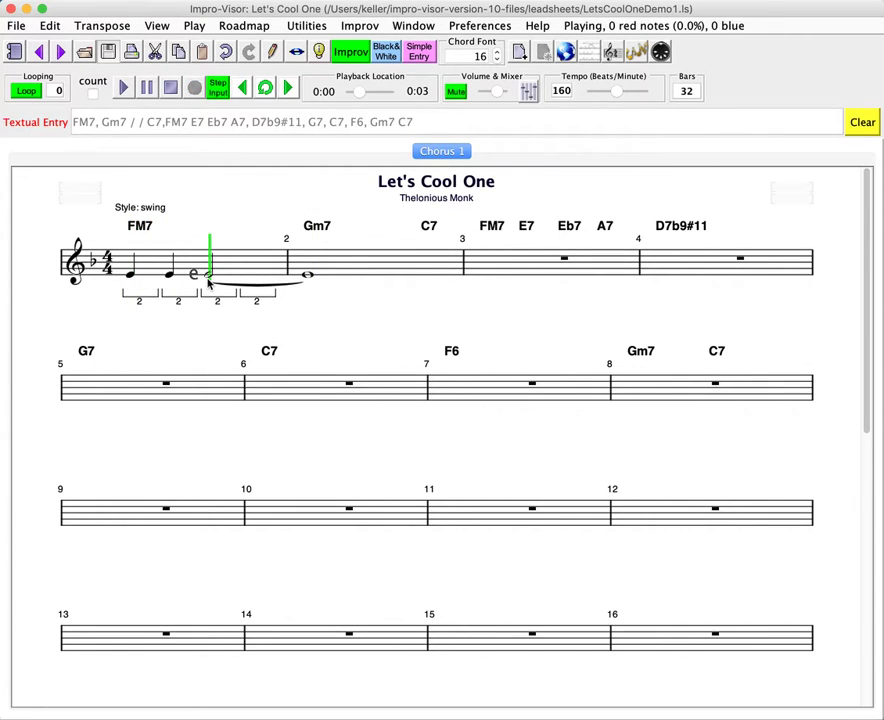
{"action": "left_click", "coordinate": [241, 282]}
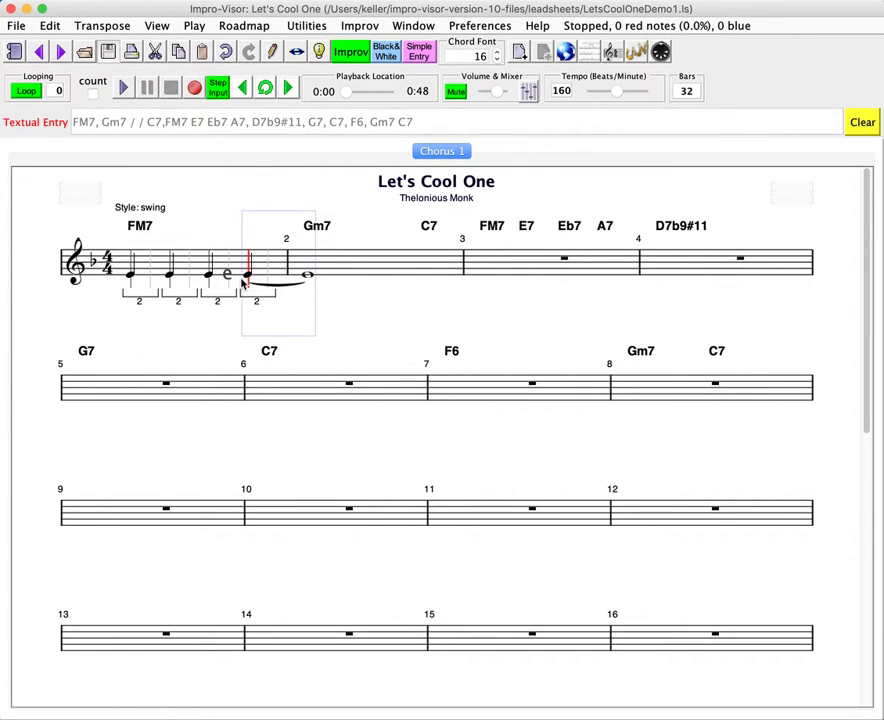
{"action": "left_click", "coordinate": [245, 284]}
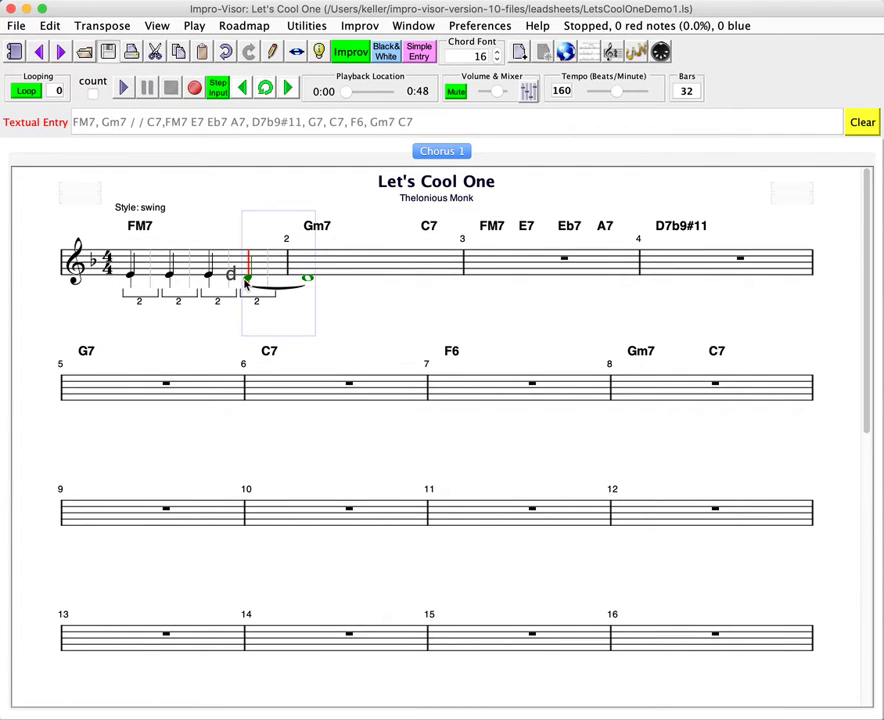
Step: Add four quarter notes across bar 2 over Gm7 and C7, then start bar 3
{"action": "left_click", "coordinate": [307, 279]}
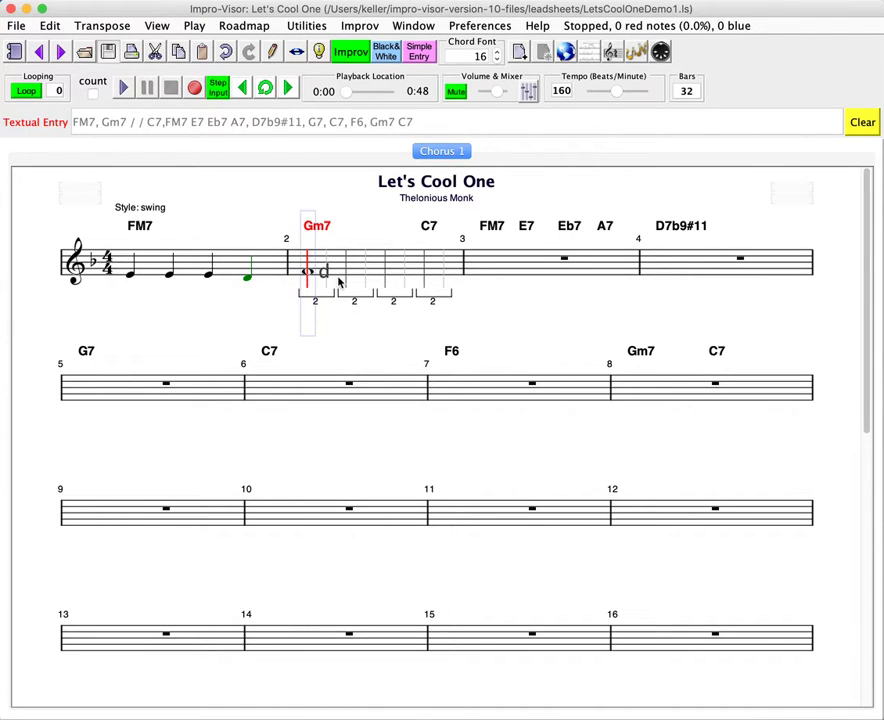
{"action": "left_click", "coordinate": [345, 279]}
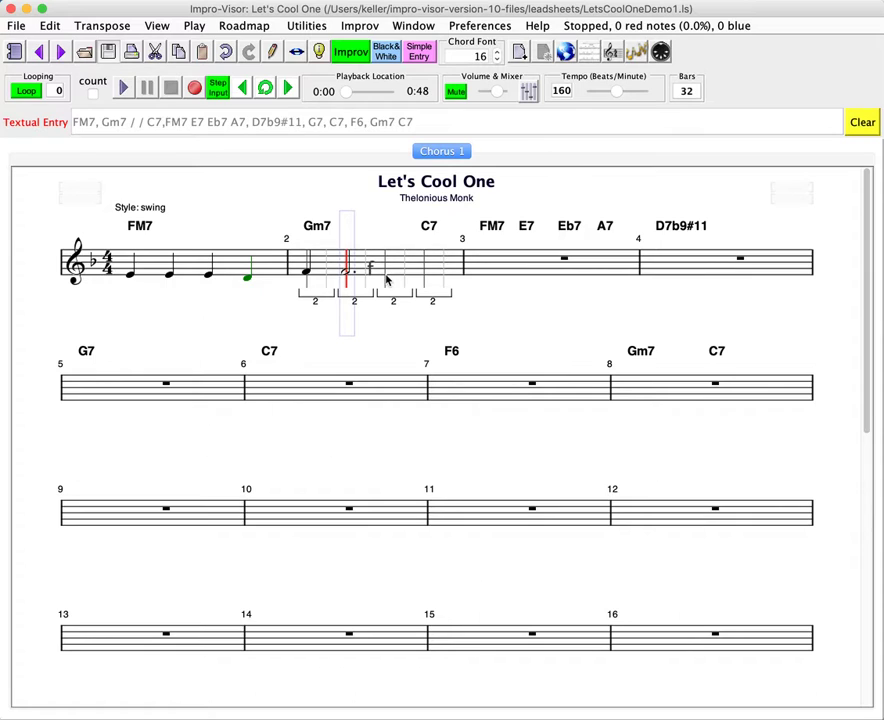
{"action": "left_click", "coordinate": [387, 279]}
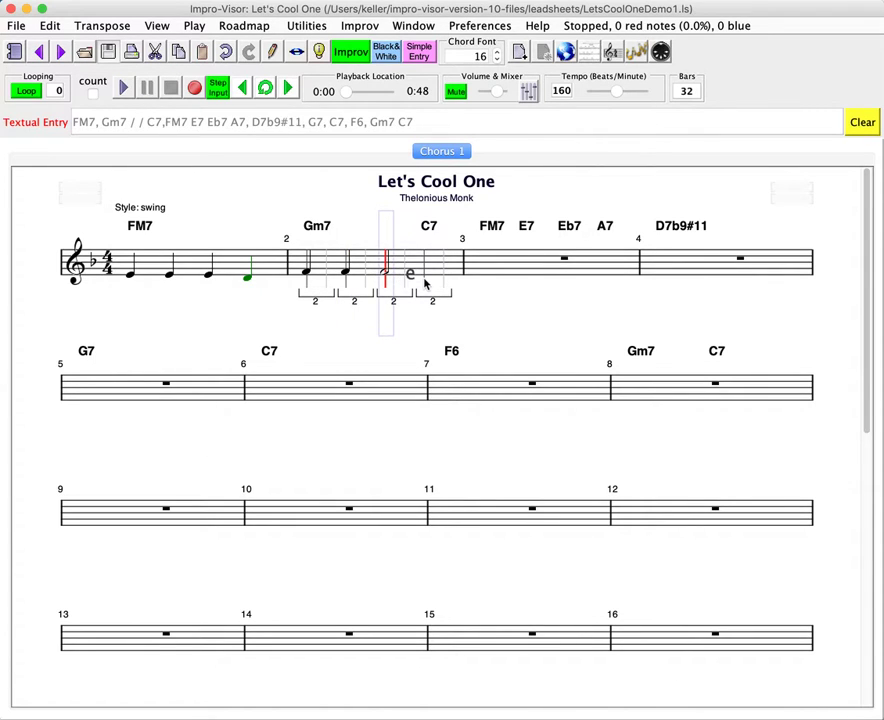
{"action": "left_click", "coordinate": [425, 279]}
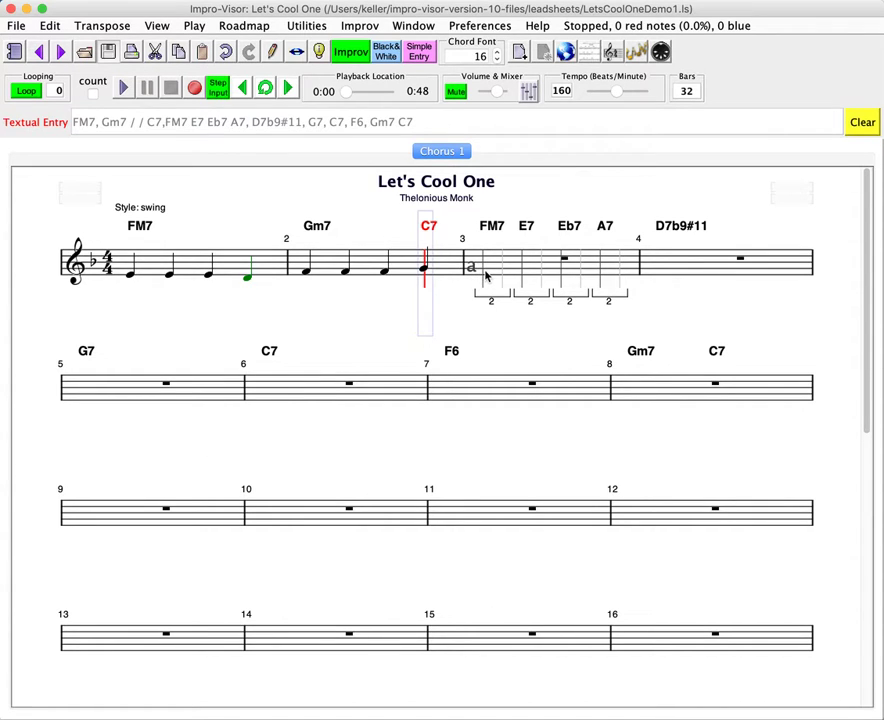
{"action": "left_click", "coordinate": [486, 274]}
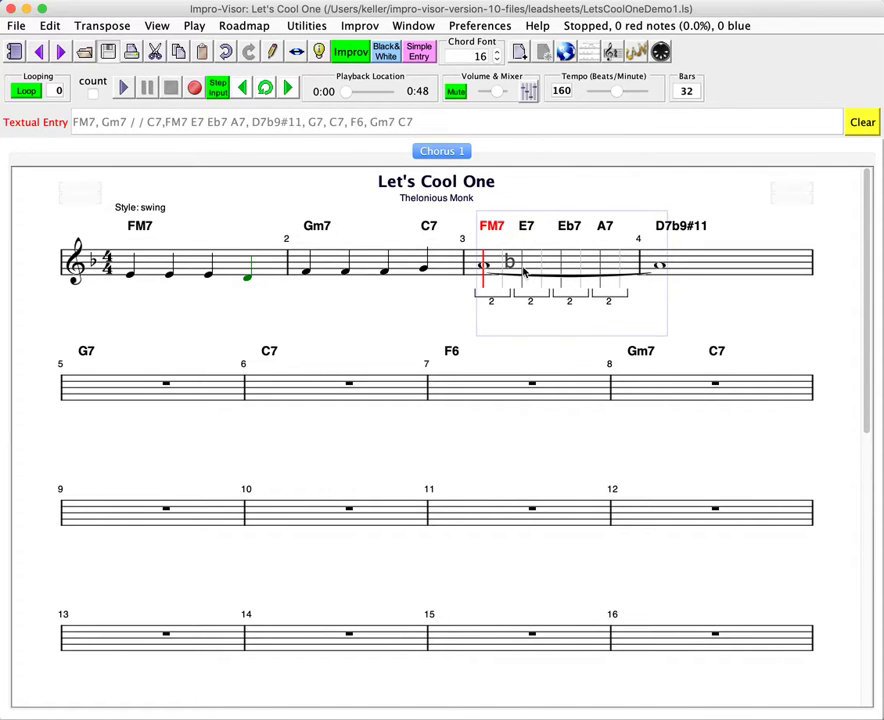
Step: Add bar 3's notes under E7 (flatted), Eb7 and A7, and fill bar 4 under D7b9#11
{"action": "left_click", "coordinate": [523, 272]}
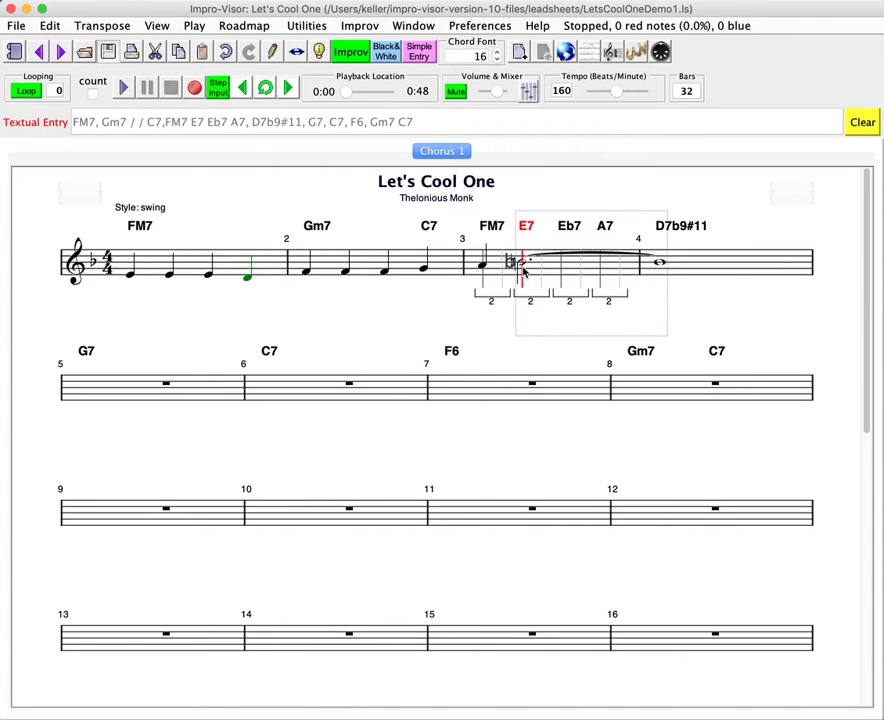
{"action": "left_click", "coordinate": [523, 272]}
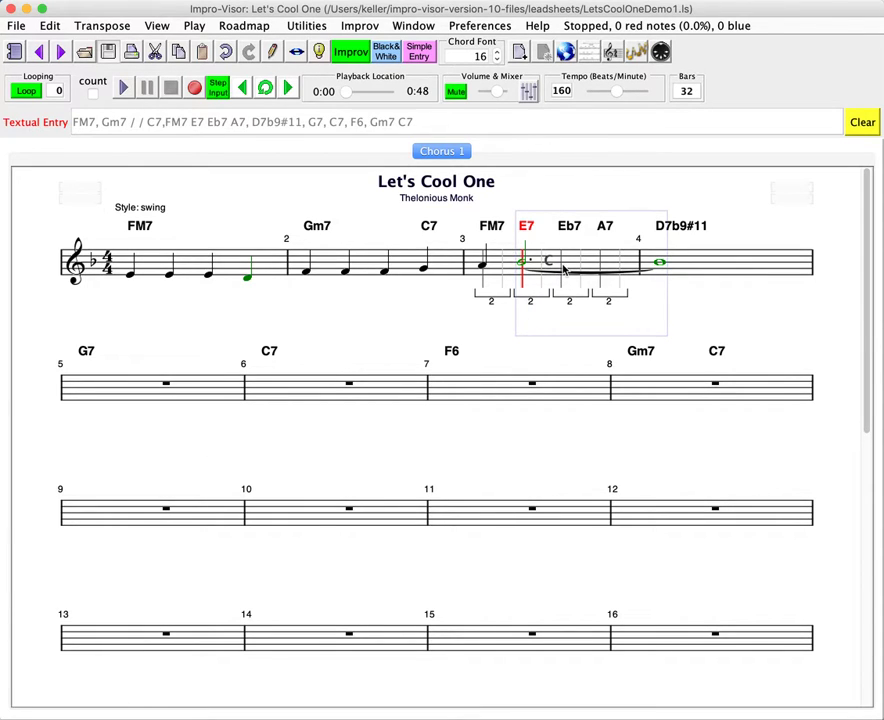
{"action": "left_click", "coordinate": [563, 266]}
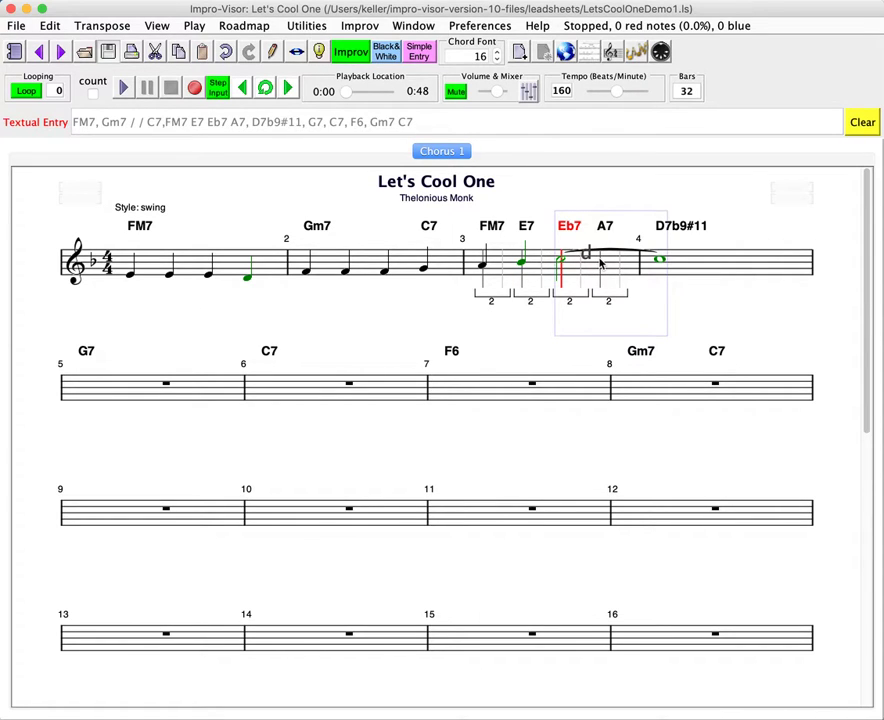
{"action": "left_click", "coordinate": [601, 262]}
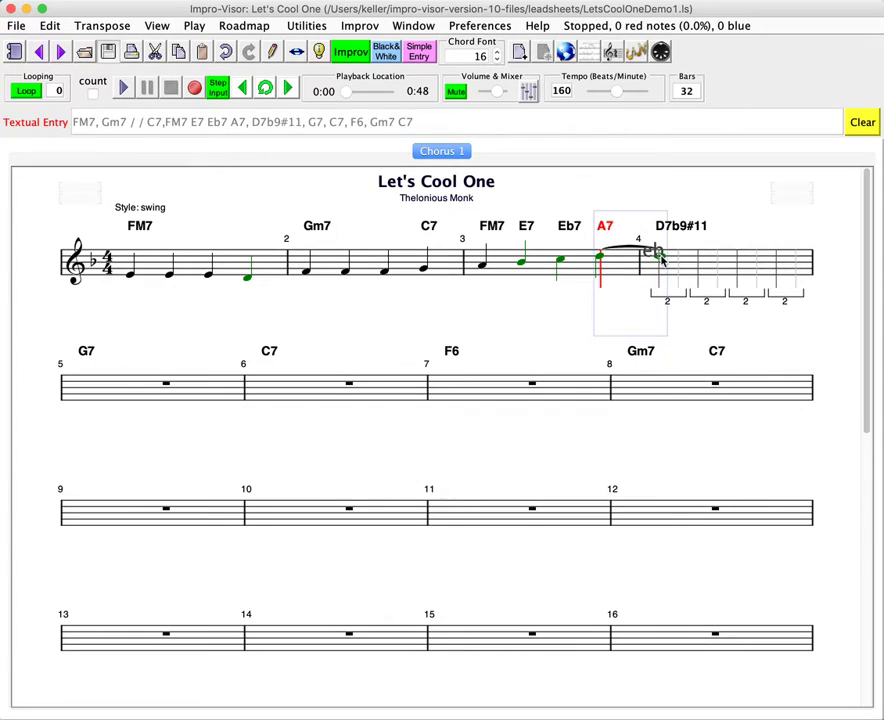
{"action": "left_click", "coordinate": [659, 258]}
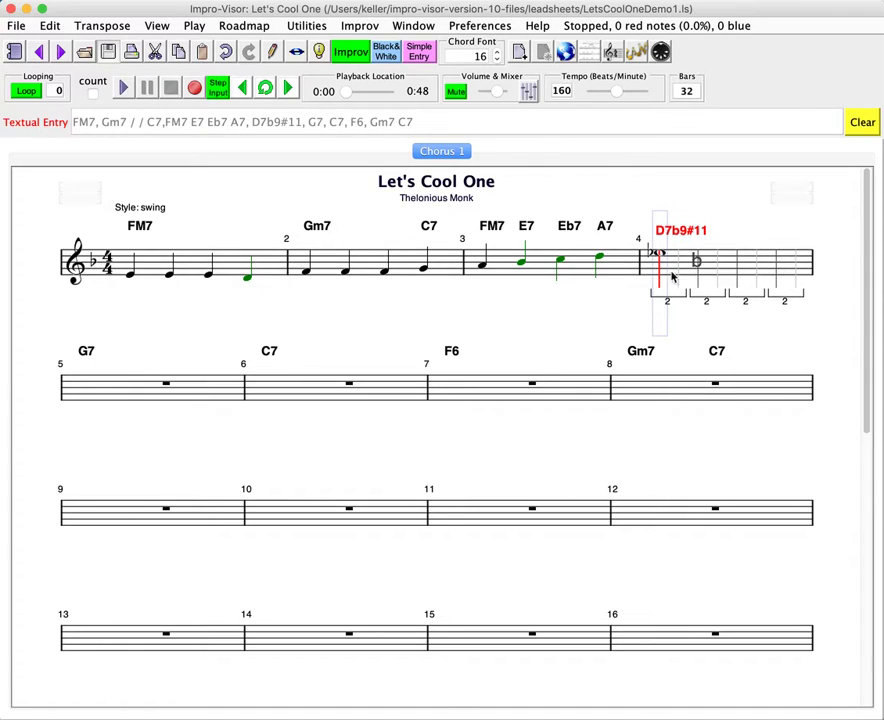
{"action": "left_click", "coordinate": [778, 275], "text": "shift"}
{"action": "left_click", "coordinate": [778, 275]}
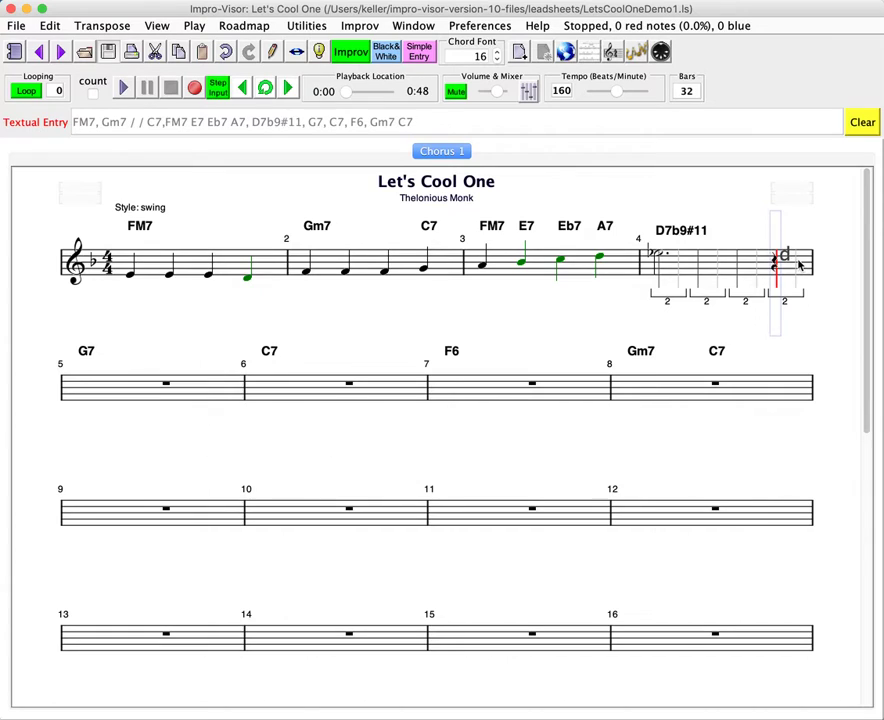
{"action": "left_click", "coordinate": [800, 263]}
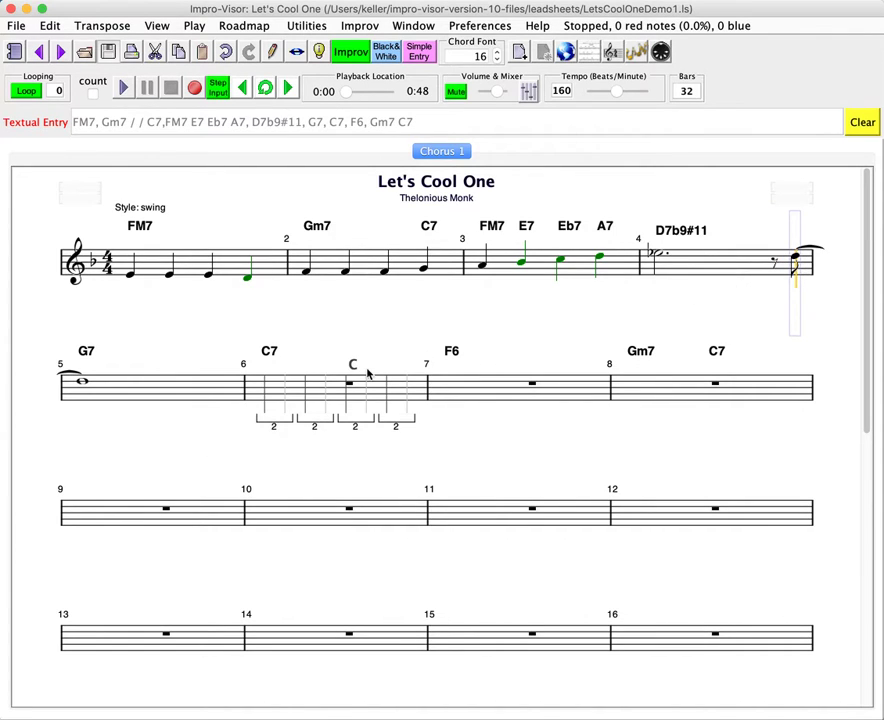
Step: Add beamed notes in bar 5 under G7 and a bar-6 phrase tied into the F6 bar
{"action": "left_click", "coordinate": [82, 390]}
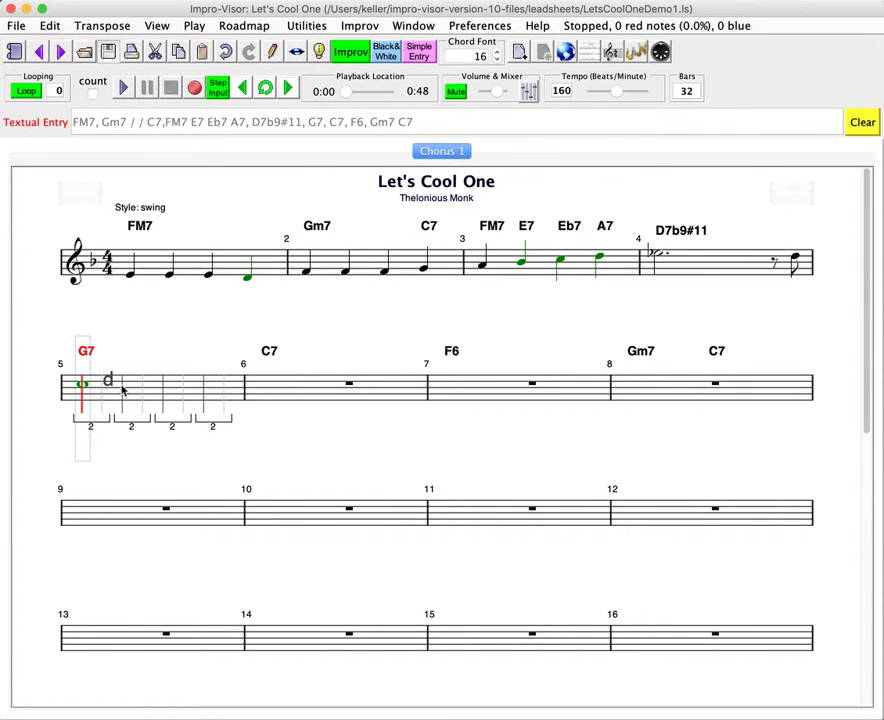
{"action": "left_click", "coordinate": [122, 390]}
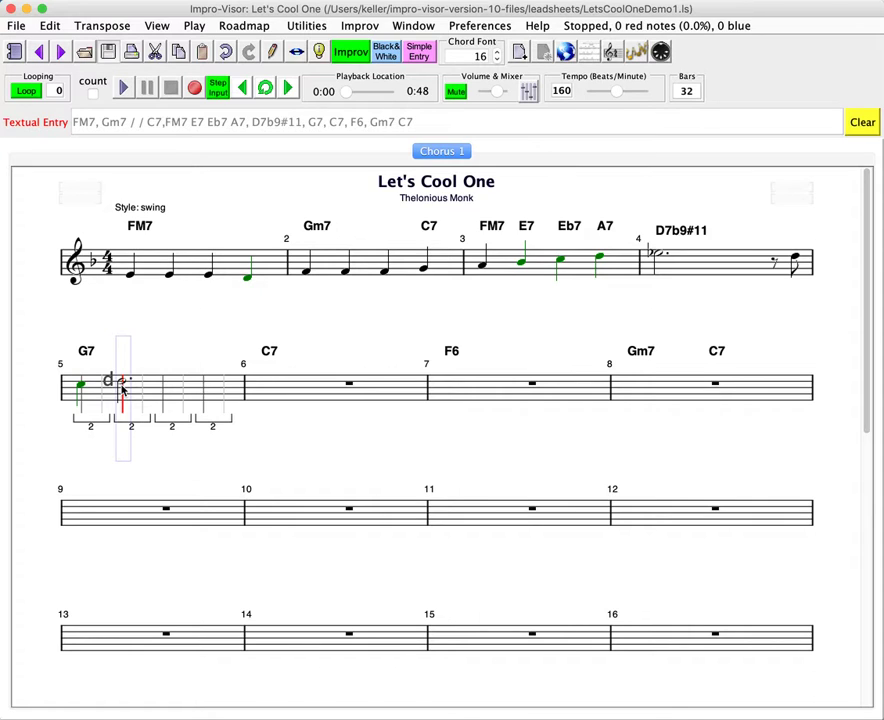
{"action": "left_click", "coordinate": [122, 390]}
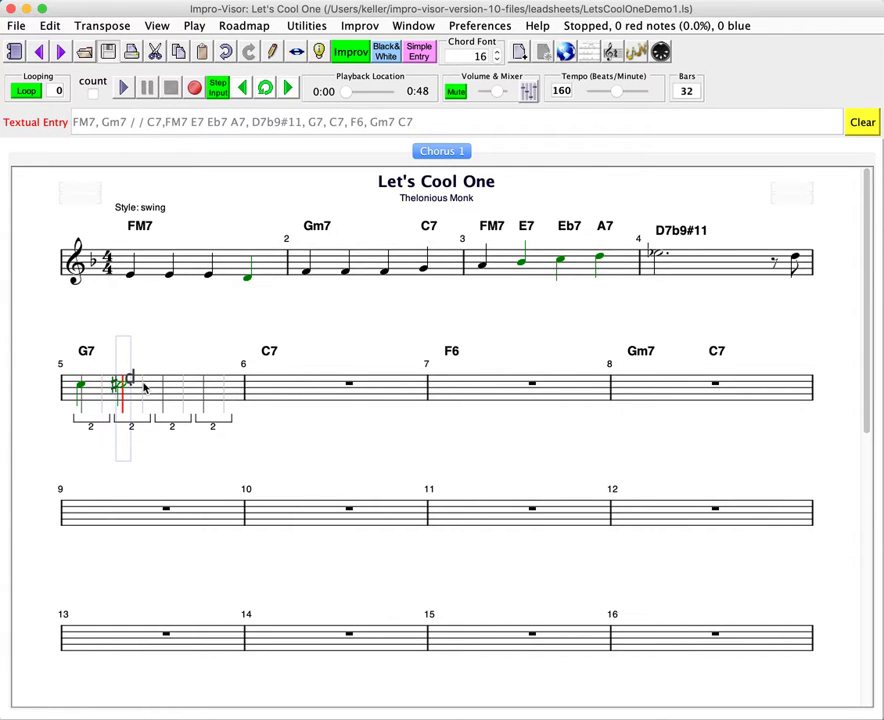
{"action": "left_click", "coordinate": [144, 387]}
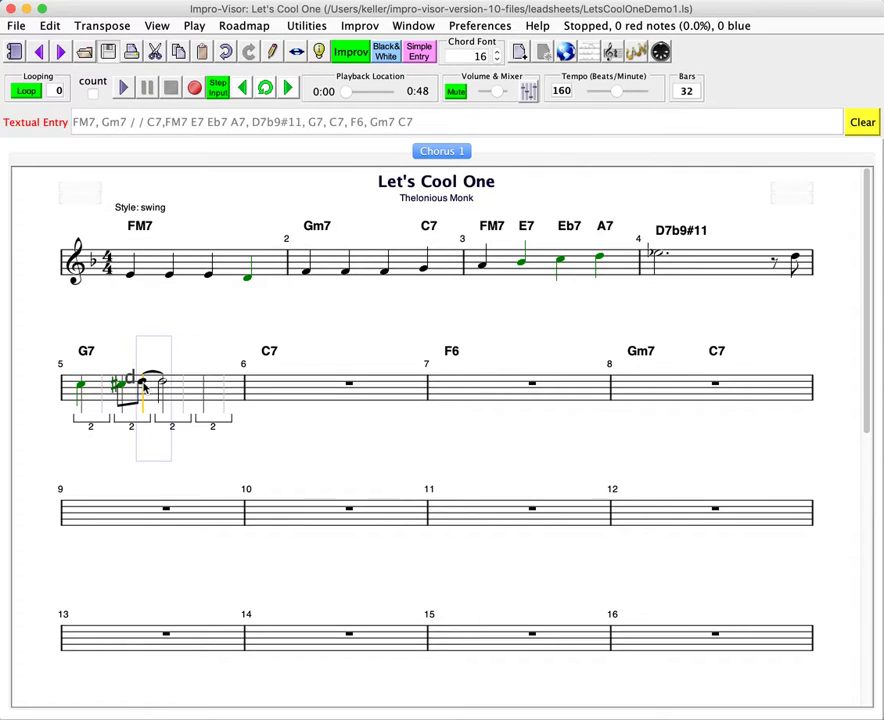
{"action": "left_click", "coordinate": [77, 398], "text": "shift"}
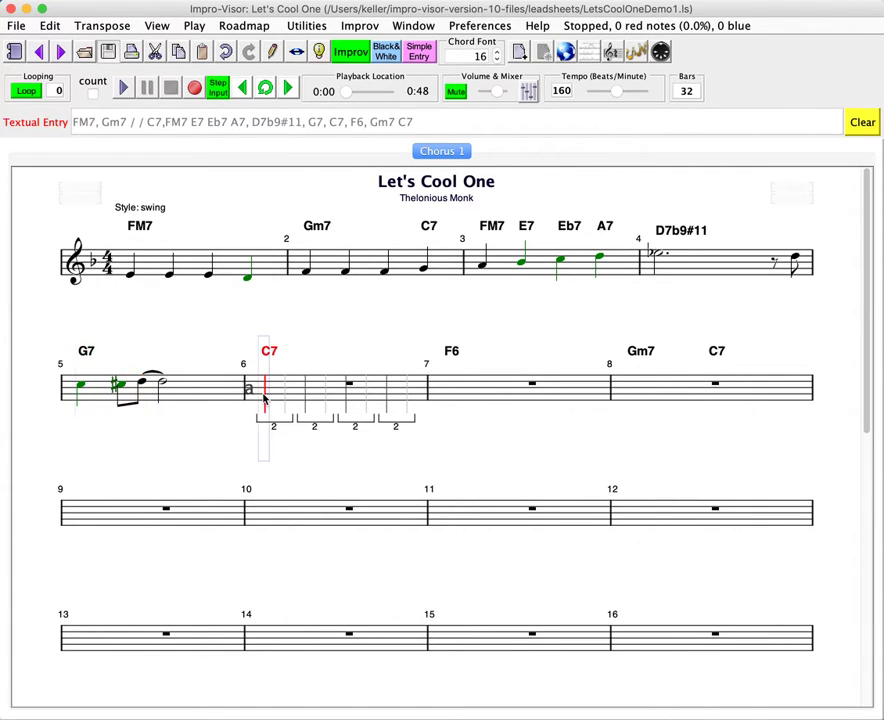
{"action": "key", "text": "c"}
{"action": "left_click", "coordinate": [264, 393]}
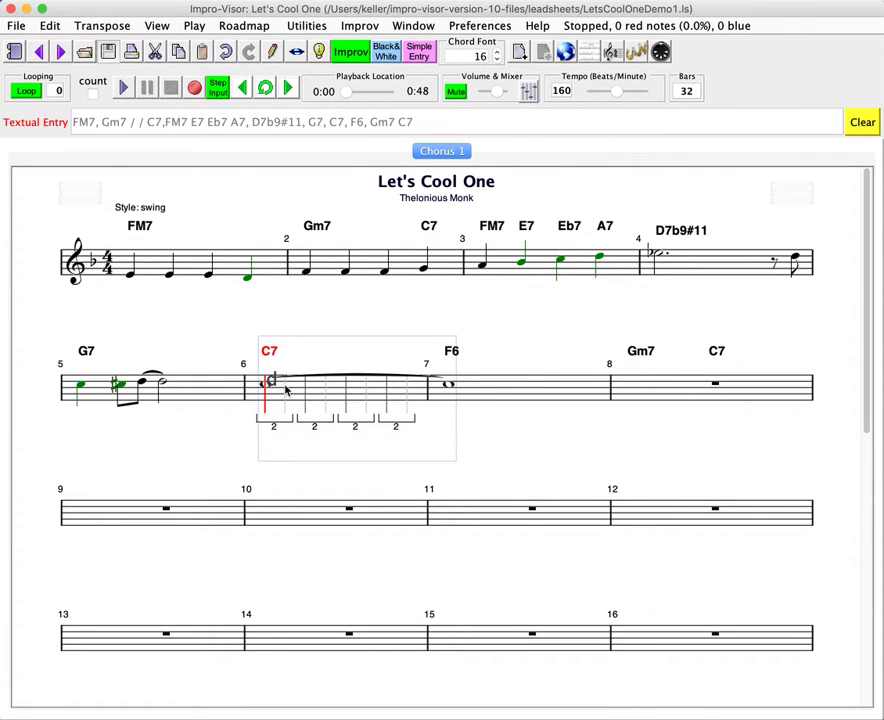
{"action": "left_click", "coordinate": [285, 392]}
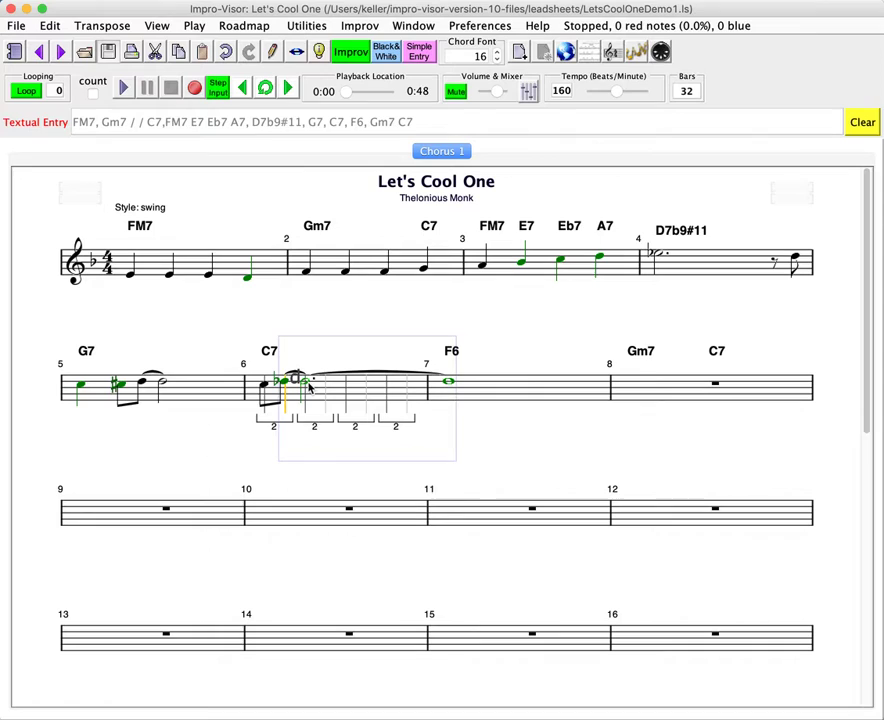
{"action": "left_click", "coordinate": [306, 389]}
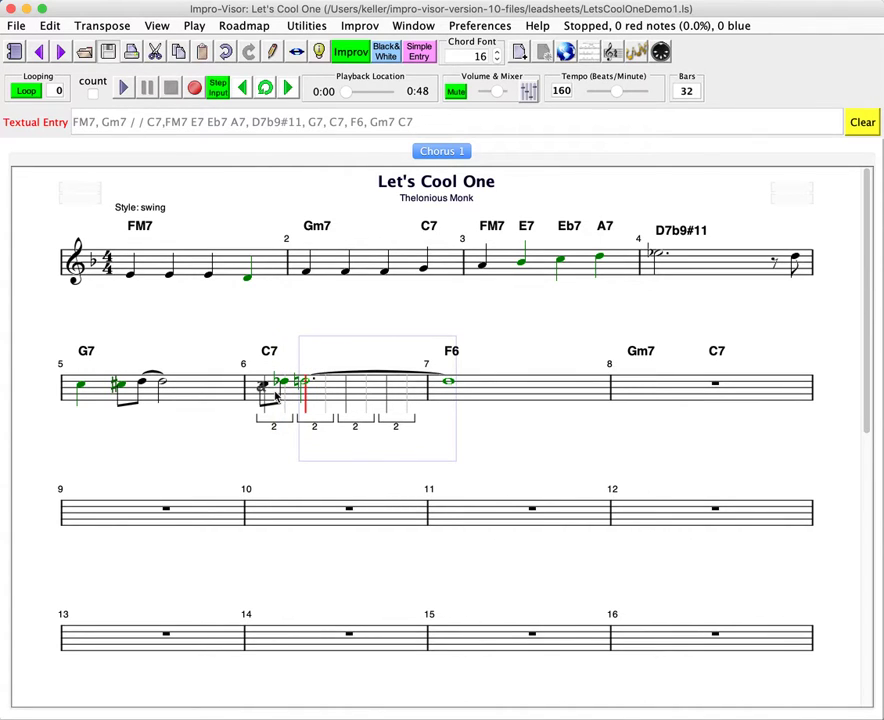
{"action": "left_click", "coordinate": [283, 395]}
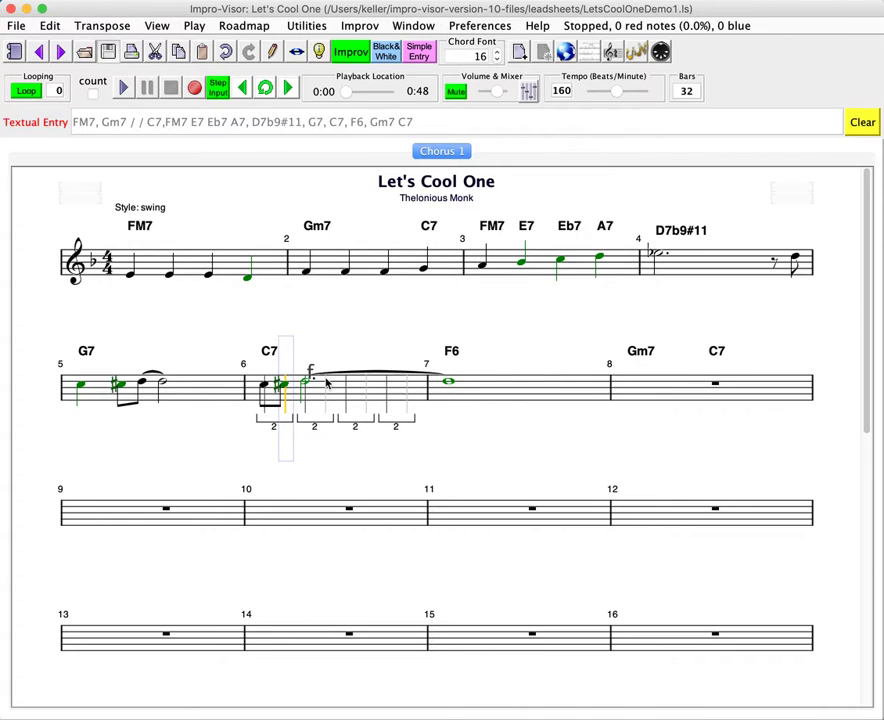
{"action": "left_click", "coordinate": [326, 384]}
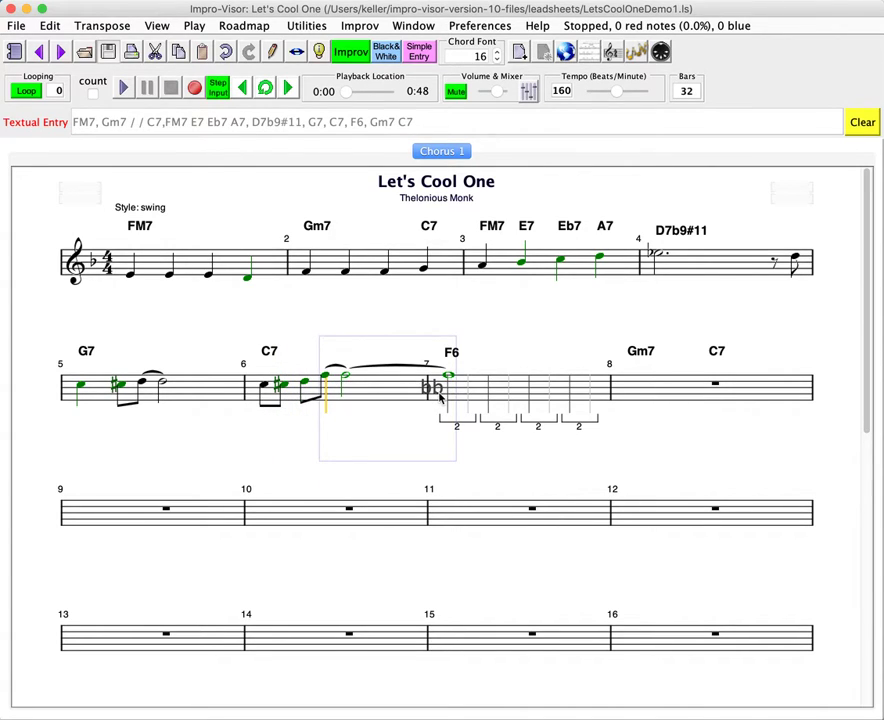
Step: Delete bar 6's first note, leaving a rest in its place
{"action": "left_click", "coordinate": [261, 400], "text": "shift"}
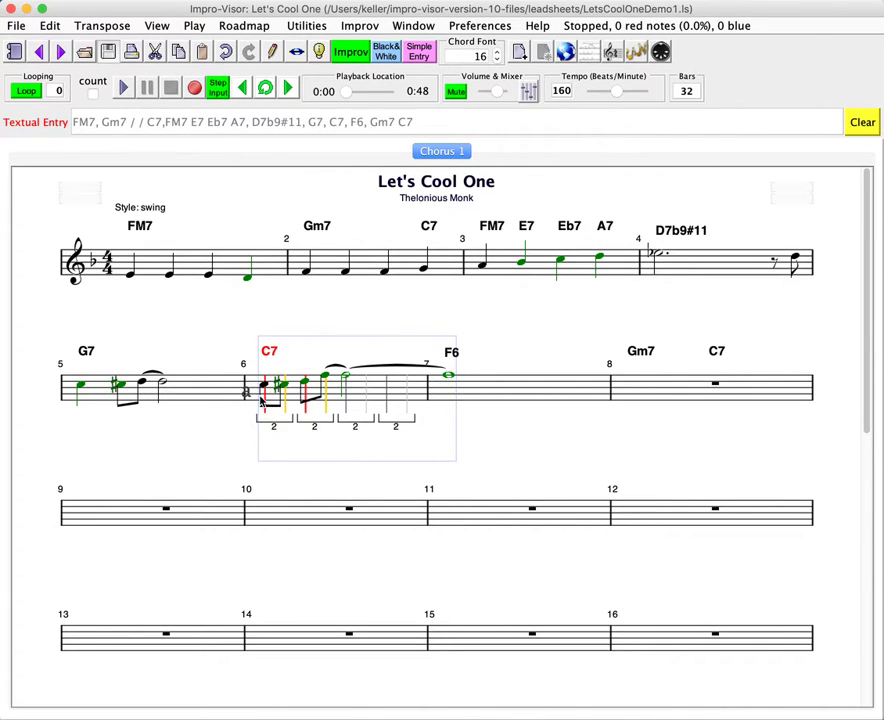
{"action": "mouse_move", "coordinate": [261, 400]}
{"action": "left_mouse_down"}
{"action": "mouse_move", "coordinate": [338, 402]}
{"action": "mouse_move", "coordinate": [263, 392]}
{"action": "mouse_move", "coordinate": [343, 392]}
{"action": "mouse_move", "coordinate": [267, 404]}
{"action": "left_mouse_up"}
{"action": "left_click", "coordinate": [267, 404]}
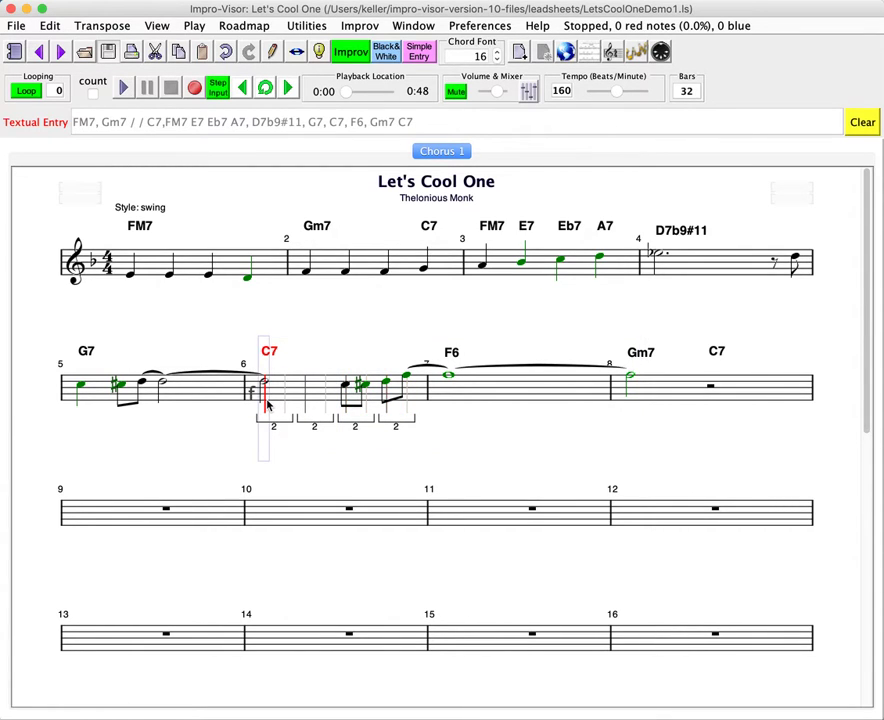
{"action": "key", "text": "Delete"}
Step: Cut the held F6 note short in bar 7 so bar 8 becomes rests
{"action": "left_click", "coordinate": [487, 392], "text": "shift"}
{"action": "left_click", "coordinate": [488, 392]}
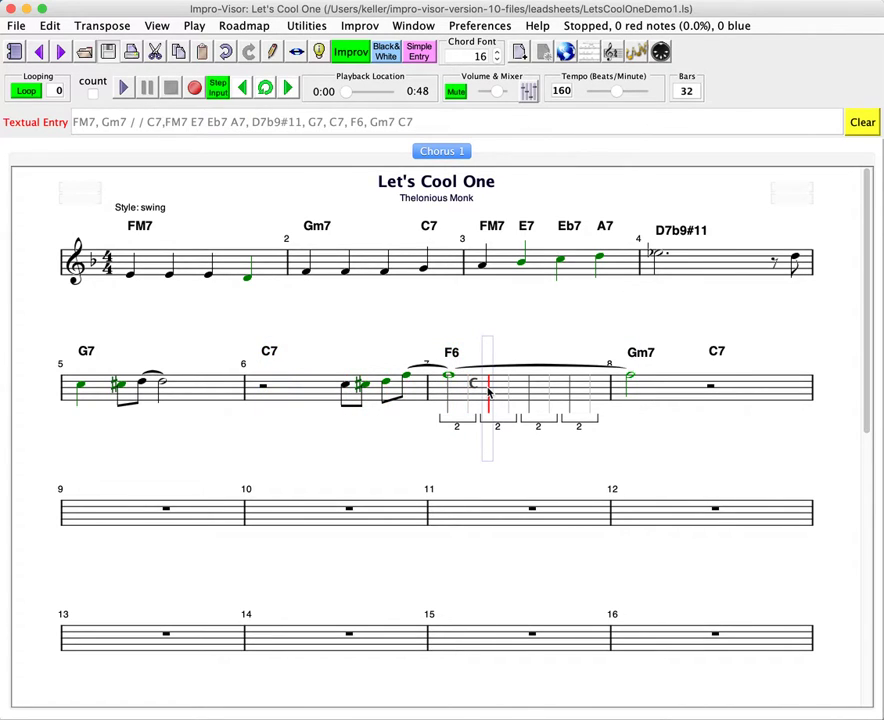
{"action": "key", "text": "r"}
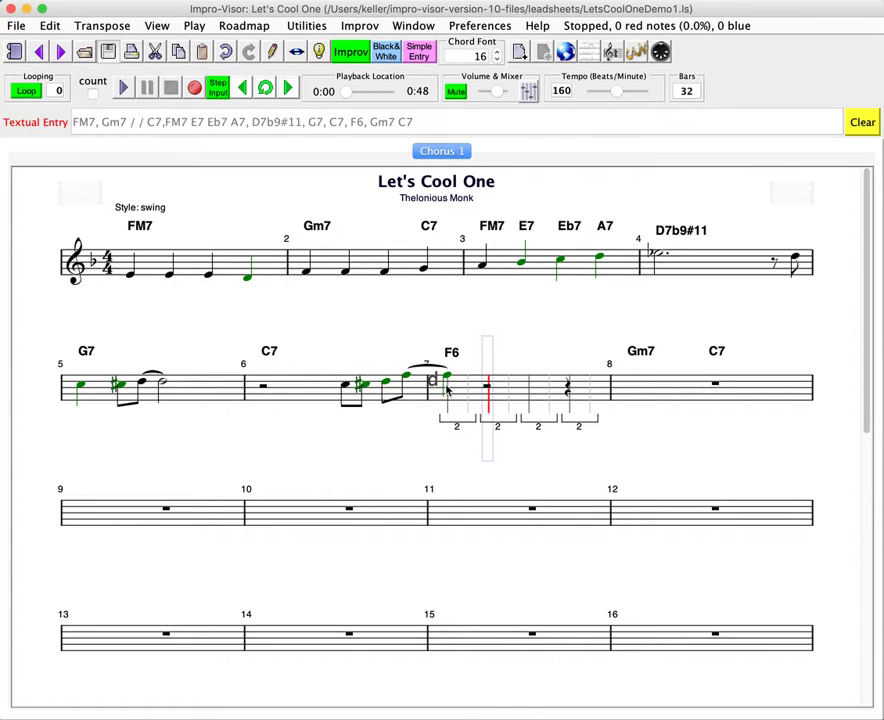
{"action": "left_click", "coordinate": [447, 392]}
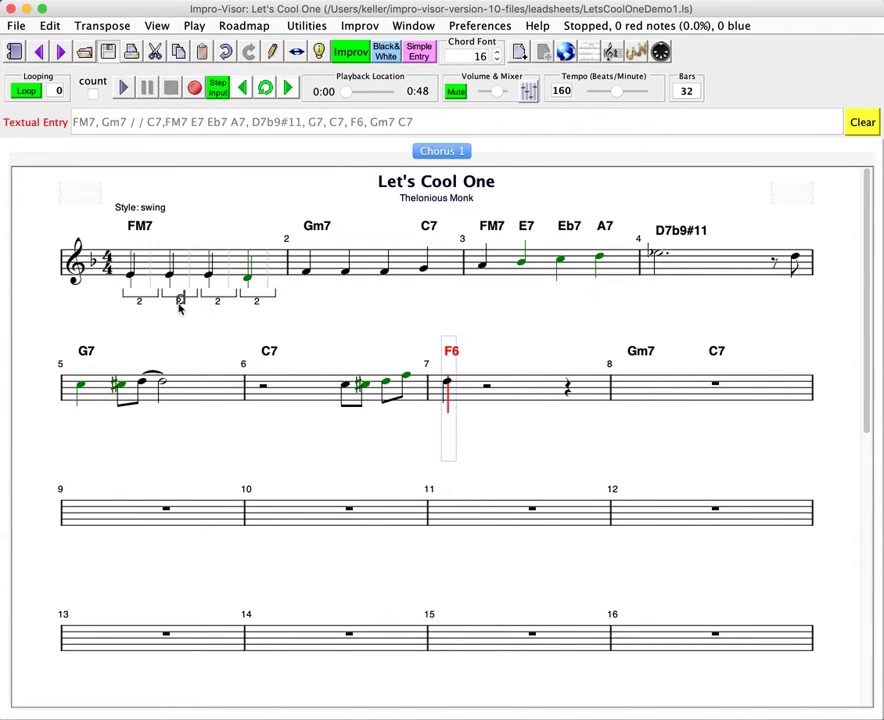
Step: Select bars 1–7's melody and chords and paste them starting at bar 9
{"action": "left_click", "coordinate": [131, 280]}
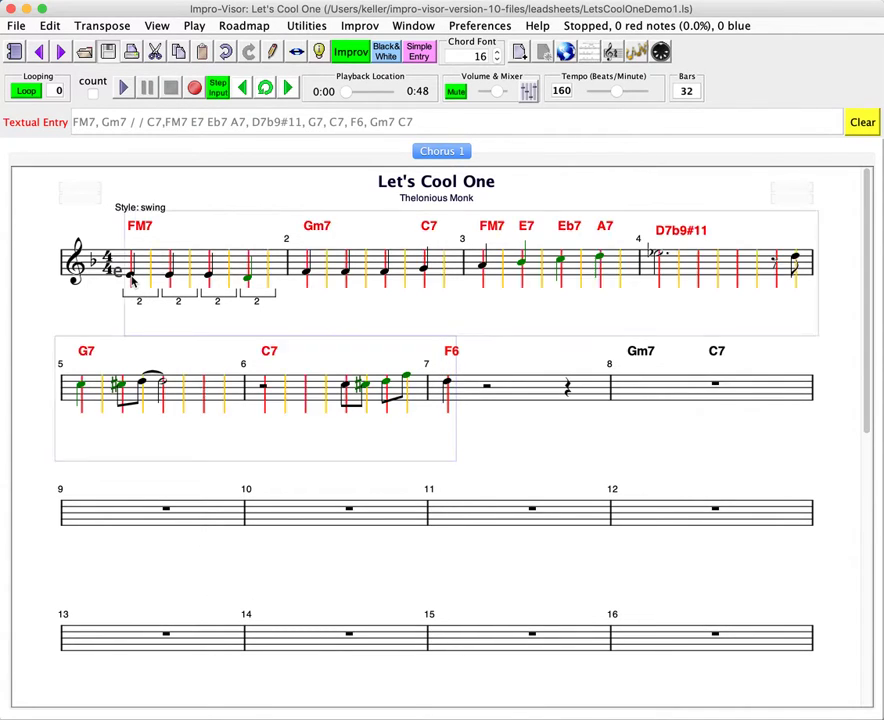
{"action": "left_click", "coordinate": [446, 399], "text": "shift"}
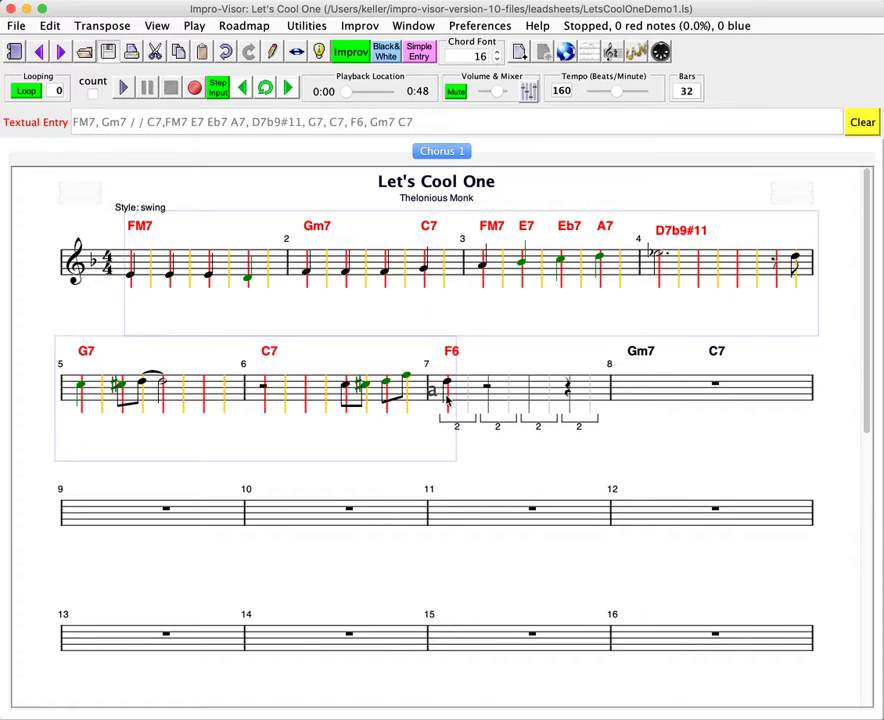
{"action": "left_click", "coordinate": [83, 522]}
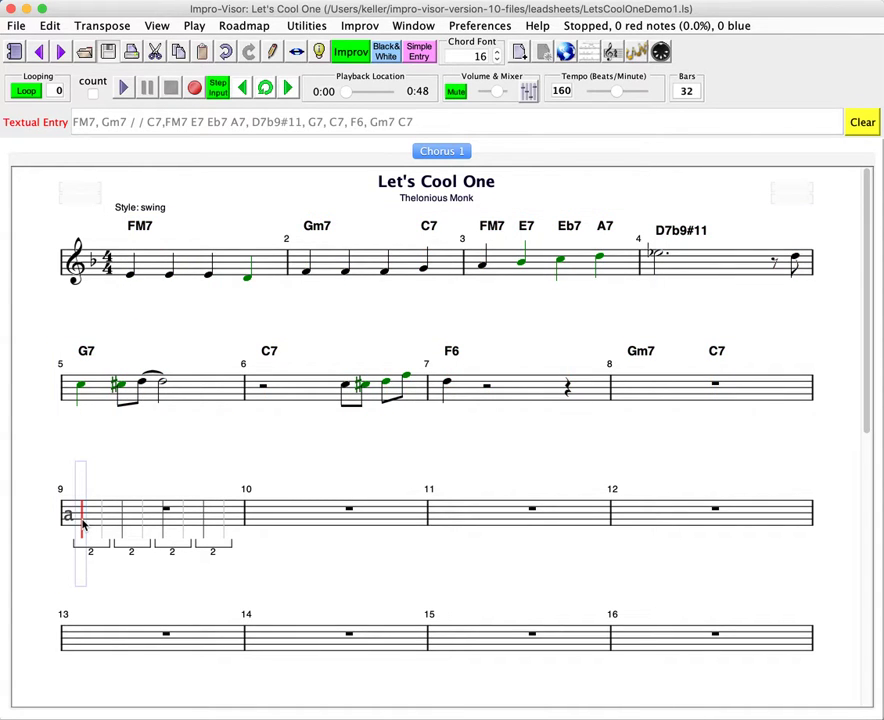
{"action": "key", "text": "super+v"}
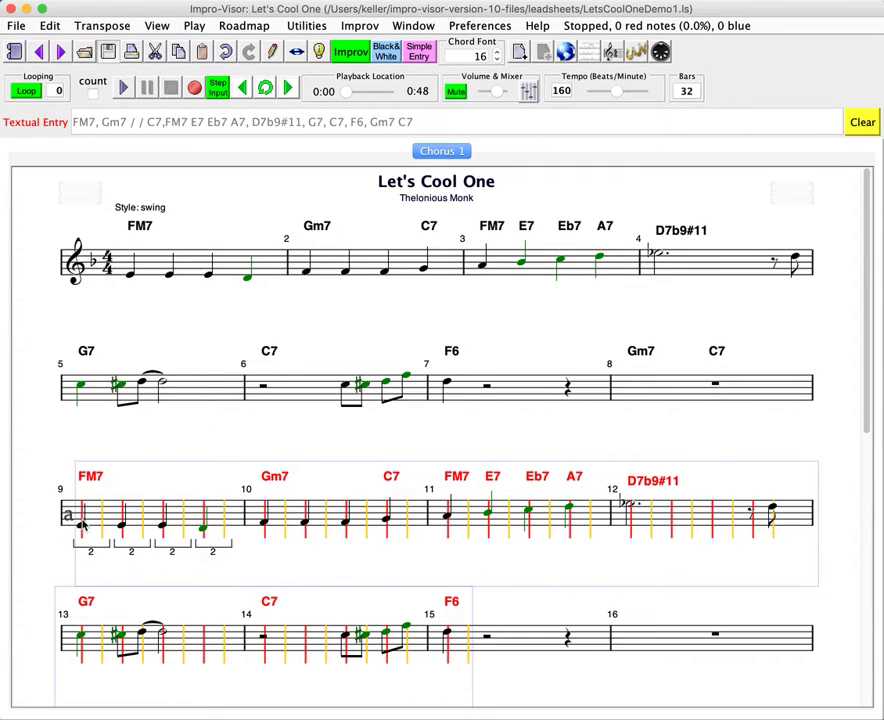
{"action": "scroll", "coordinate": [83, 524], "scroll_direction": "down", "scroll_amount": 1}
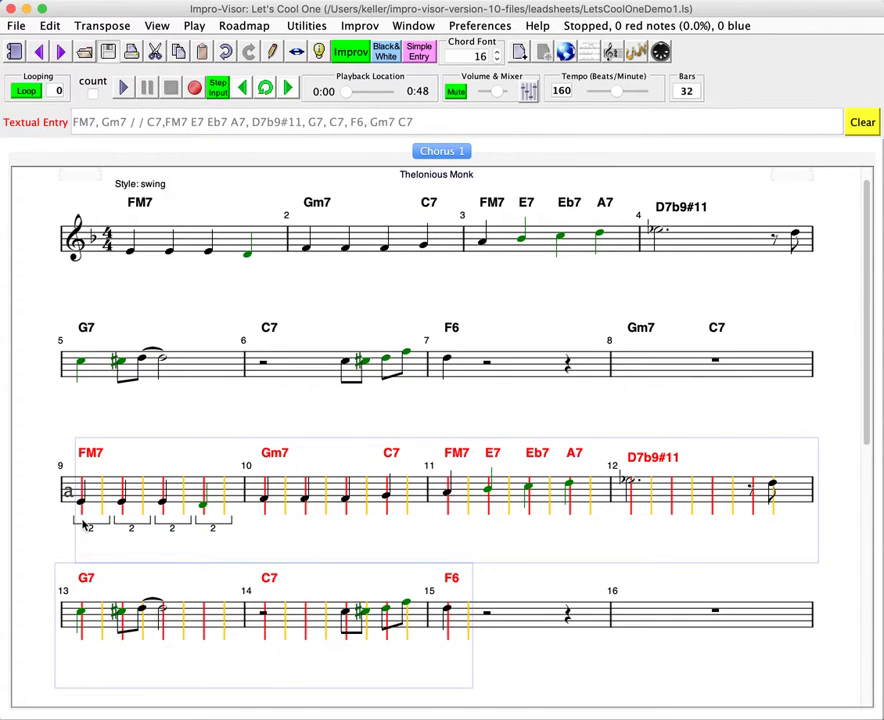
Step: Shift bar 13's opening notes two beats later and turn its first beat into a rest
{"action": "scroll", "coordinate": [85, 524], "scroll_direction": "down", "scroll_amount": 2}
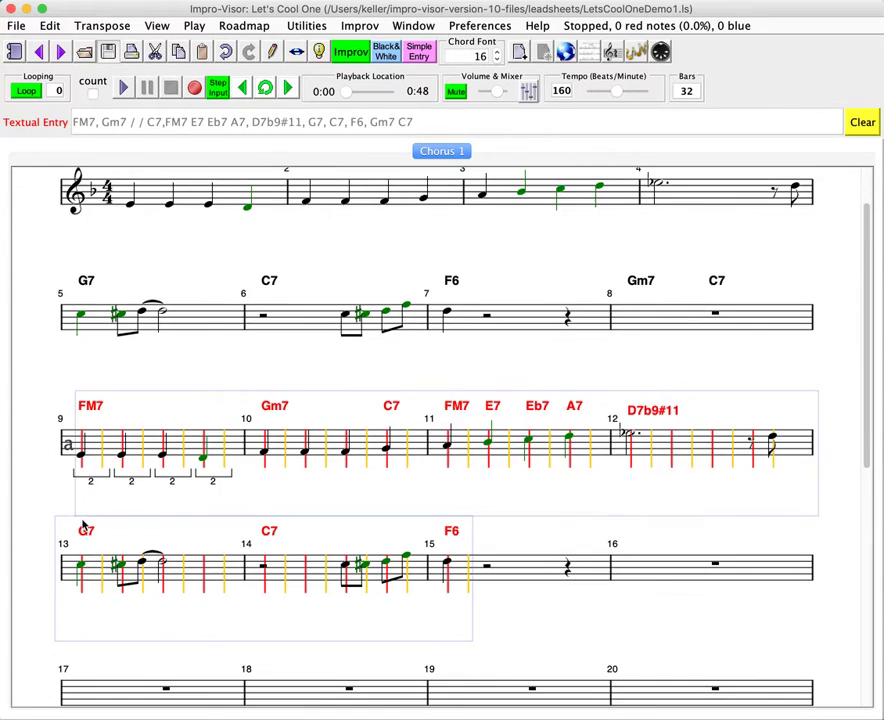
{"action": "left_click", "coordinate": [80, 573]}
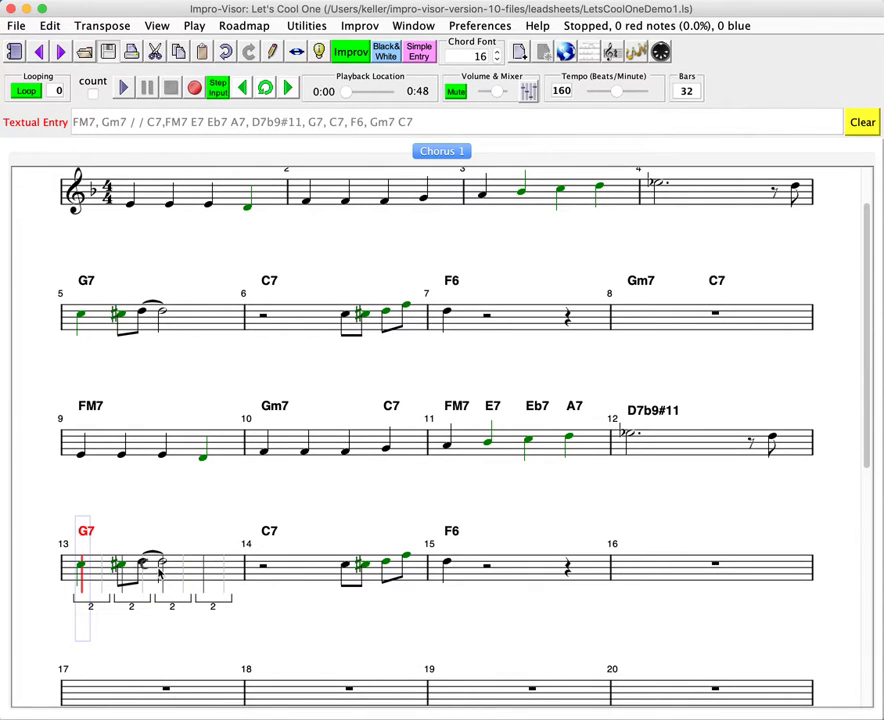
{"action": "left_click_drag", "start_coordinate": [80, 573], "coordinate": [160, 573]}
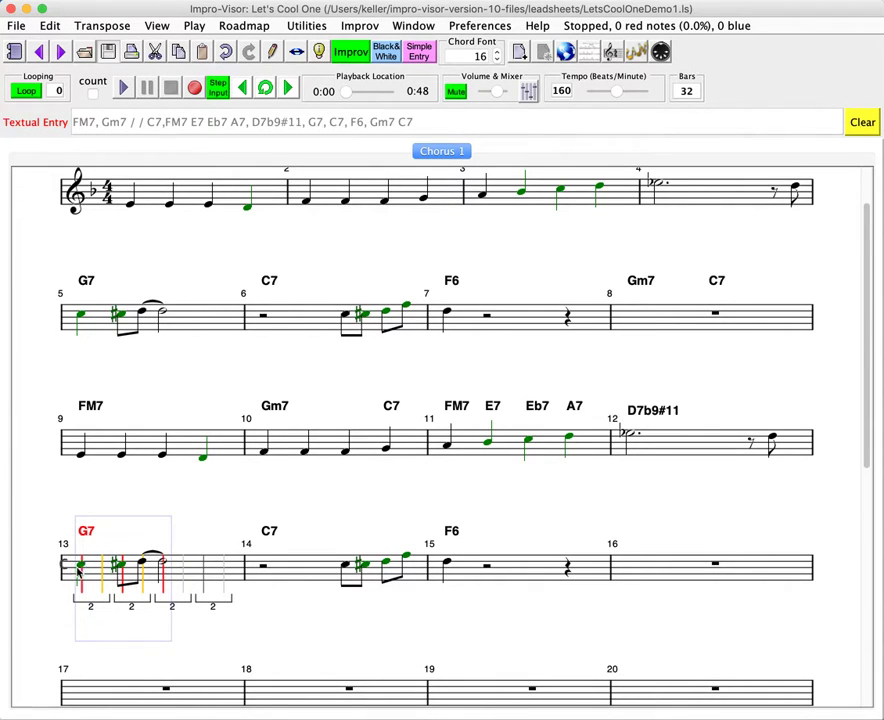
{"action": "left_click_drag", "start_coordinate": [82, 570], "coordinate": [163, 572]}
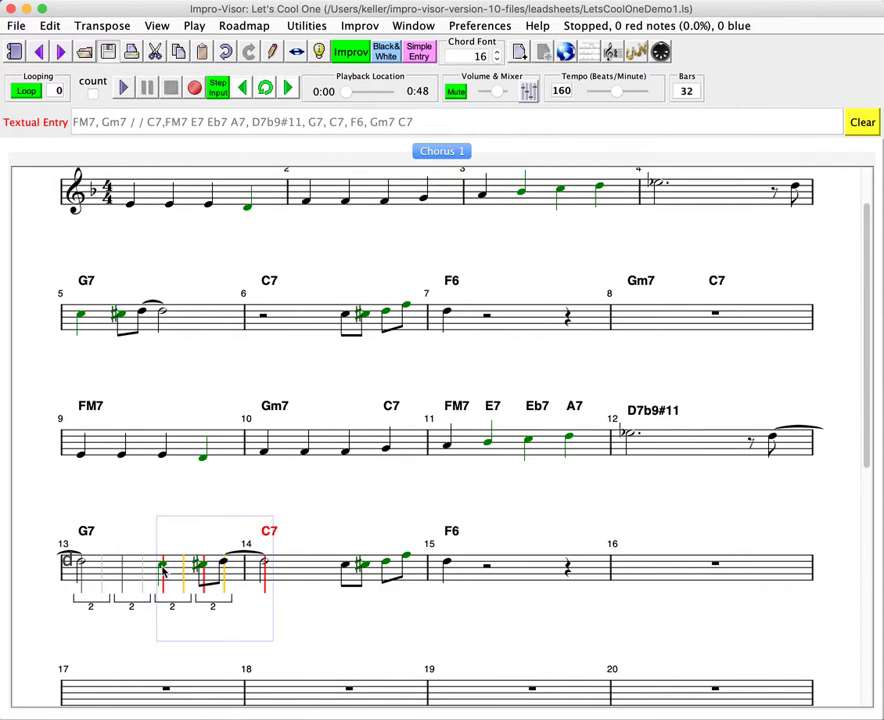
{"action": "left_click", "coordinate": [80, 572]}
{"action": "key", "text": "Delete"}
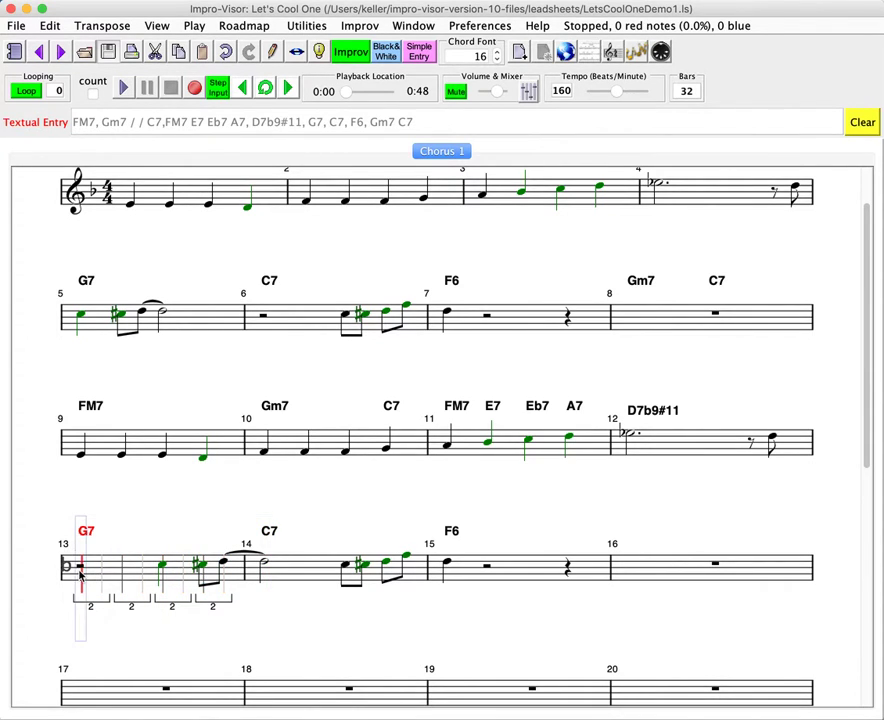
Step: Delete bar 14 beat 3 through bar 15, leaving a tied half note followed by rests
{"action": "left_click", "coordinate": [345, 572]}
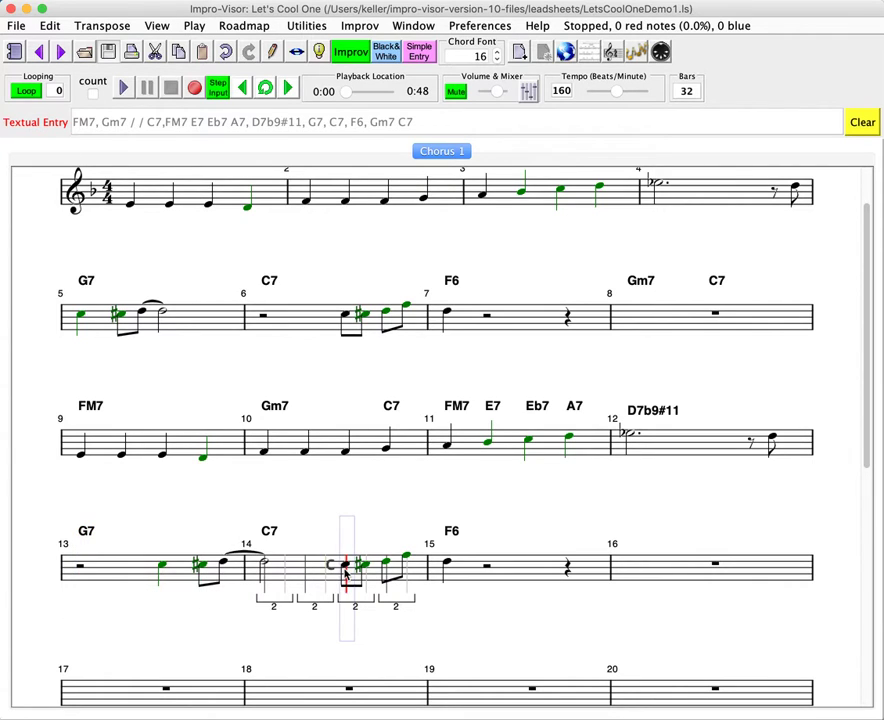
{"action": "left_click", "coordinate": [447, 572], "text": "shift"}
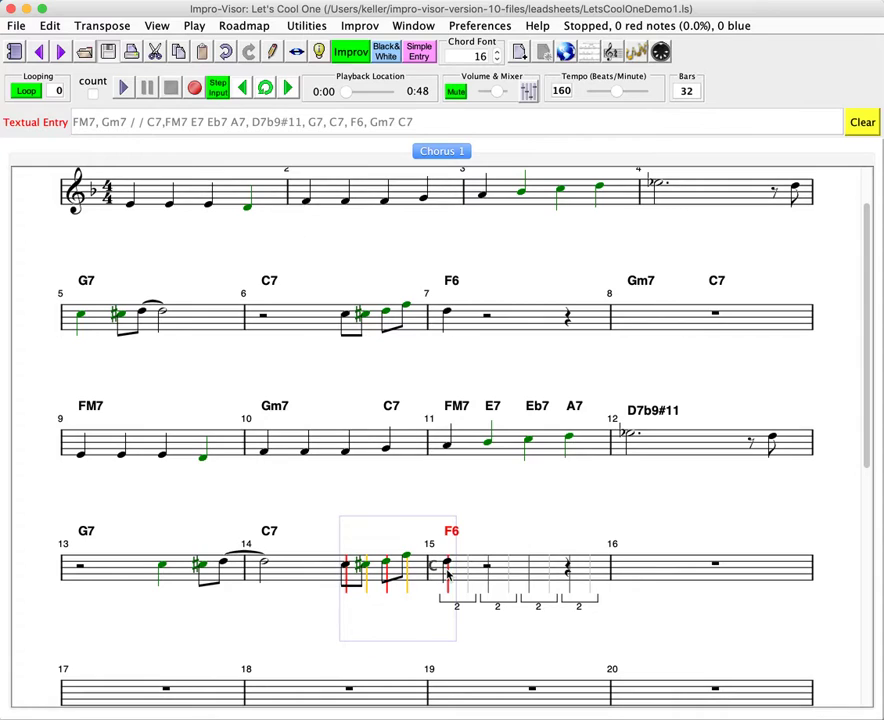
{"action": "key", "text": "Delete"}
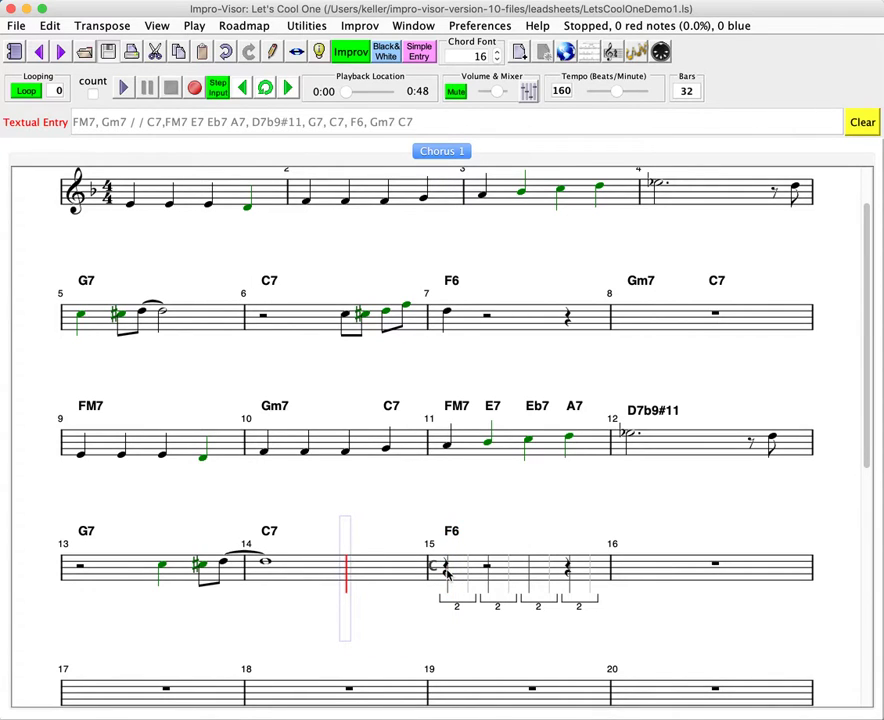
{"action": "key", "text": "r"}
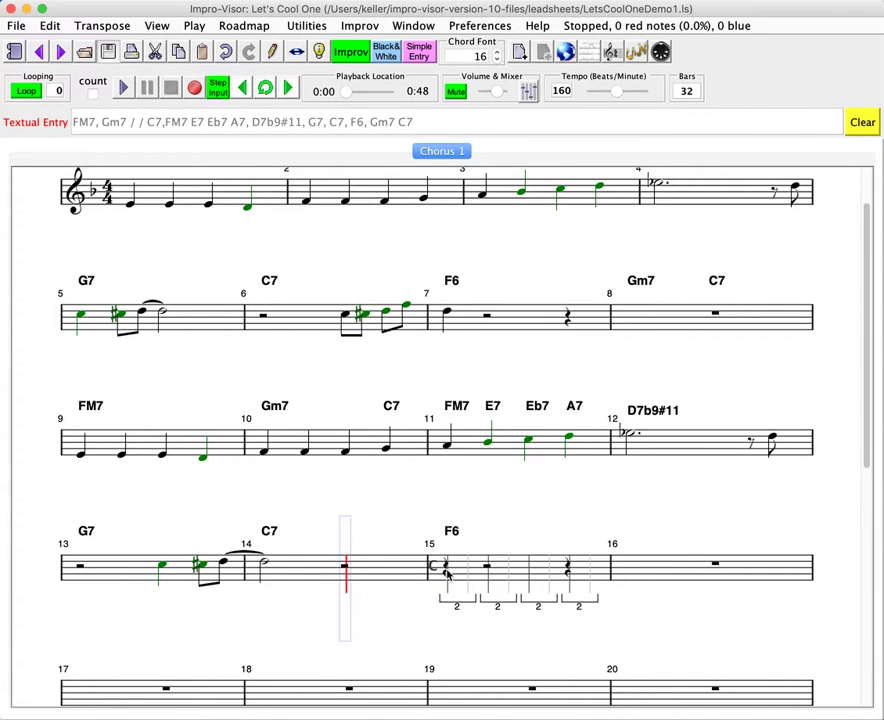
{"action": "left_click", "coordinate": [81, 458], "text": "shift"}
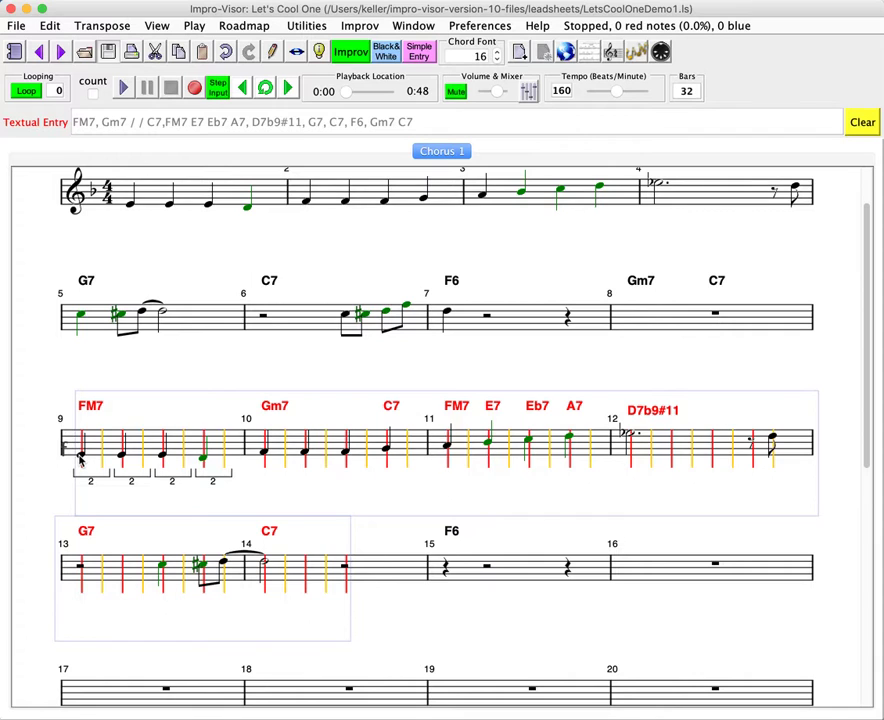
Step: Paste the copied bars 9–14 at bar 25 so bars 25–30 repeat FM7 through C7
{"action": "scroll", "coordinate": [81, 458], "scroll_direction": "down", "scroll_amount": 10}
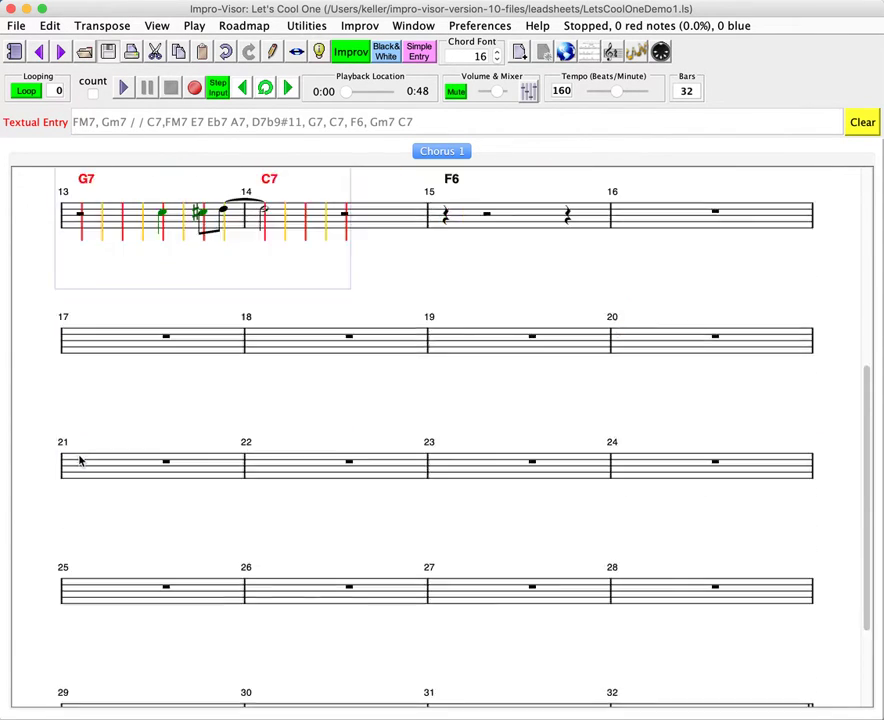
{"action": "left_click", "coordinate": [82, 466]}
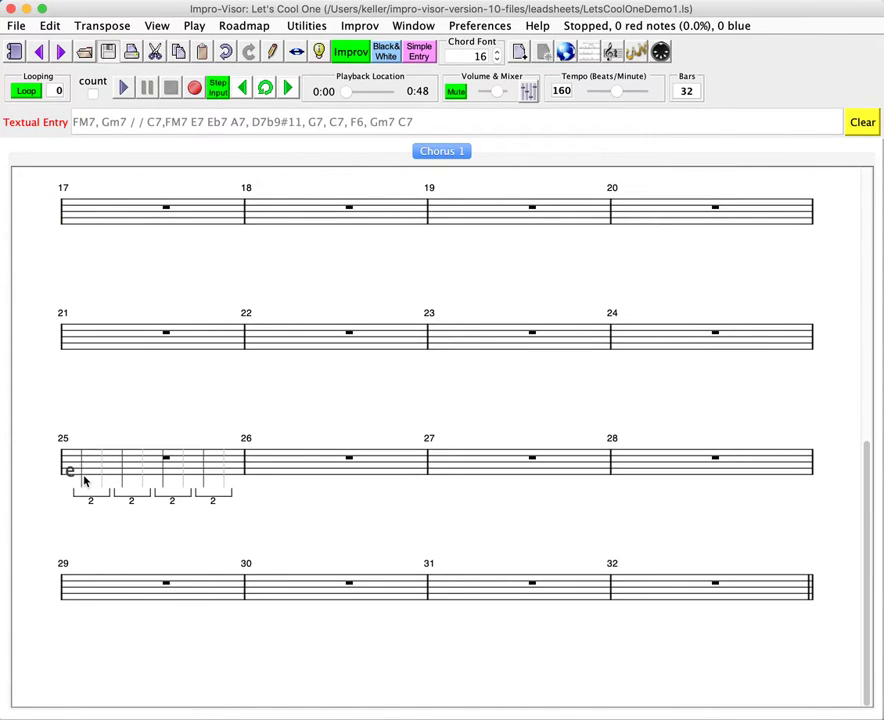
{"action": "left_click", "coordinate": [82, 478], "text": "shift"}
{"action": "left_click", "coordinate": [82, 478]}
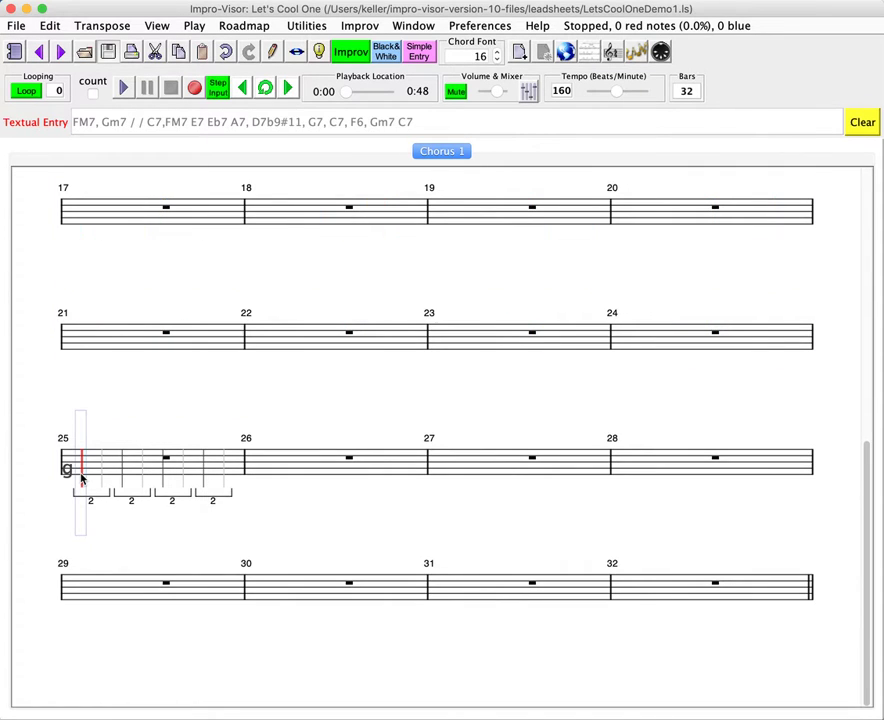
{"action": "key", "text": "super+v"}
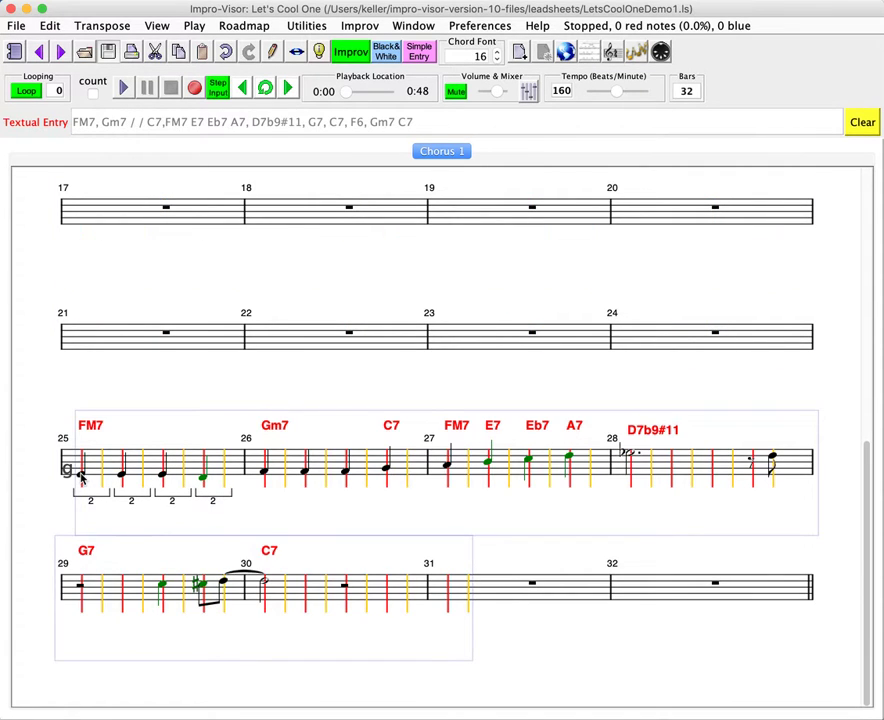
{"action": "scroll", "coordinate": [82, 478], "scroll_direction": "up", "scroll_amount": 2}
{"action": "scroll", "coordinate": [82, 478], "scroll_direction": "up", "scroll_amount": 8}
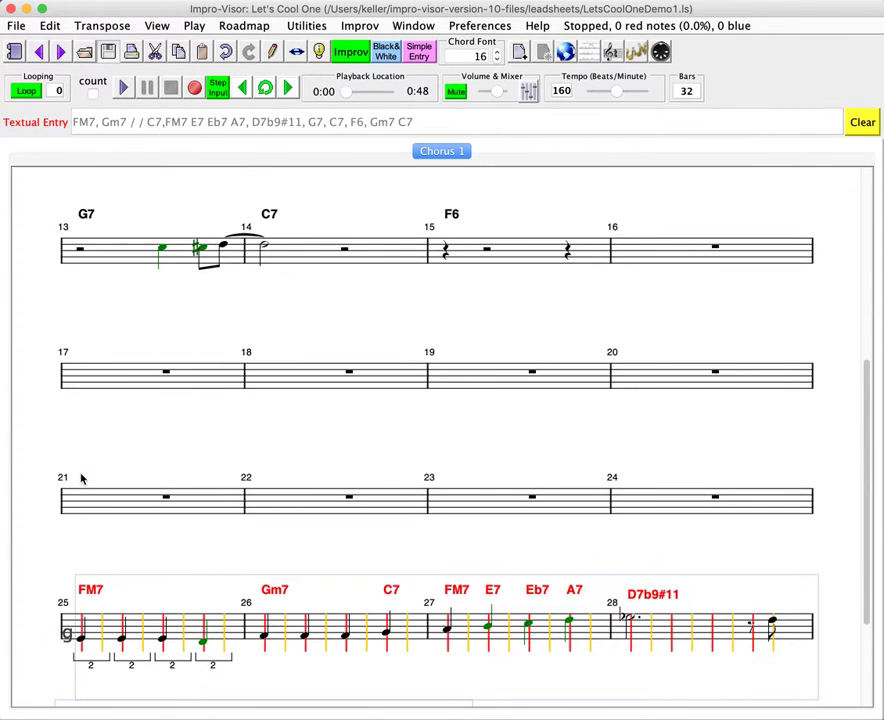
{"action": "scroll", "coordinate": [82, 478], "scroll_direction": "up", "scroll_amount": 2}
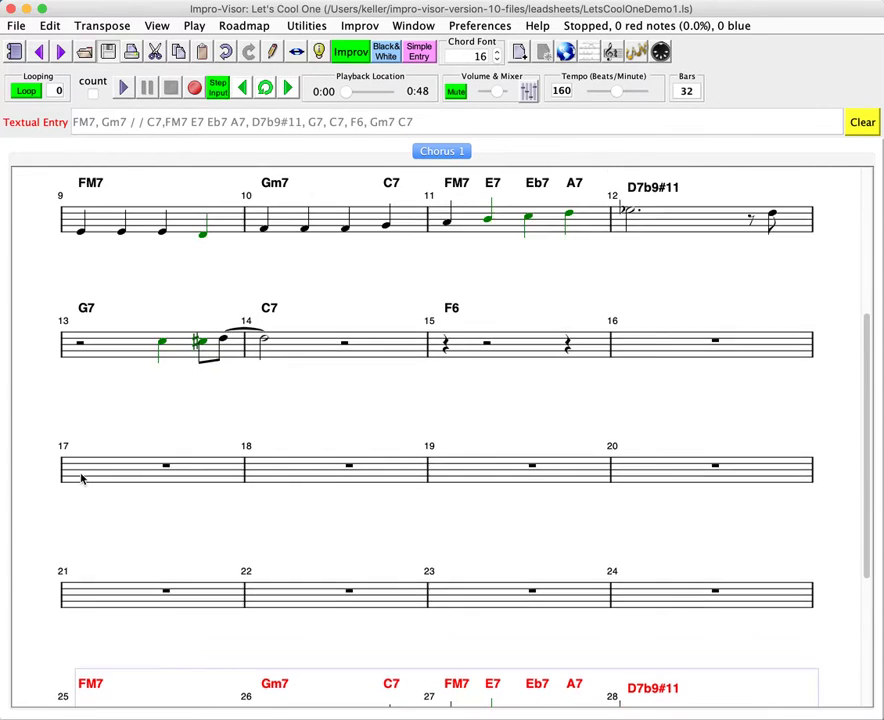
{"action": "left_click", "coordinate": [83, 482]}
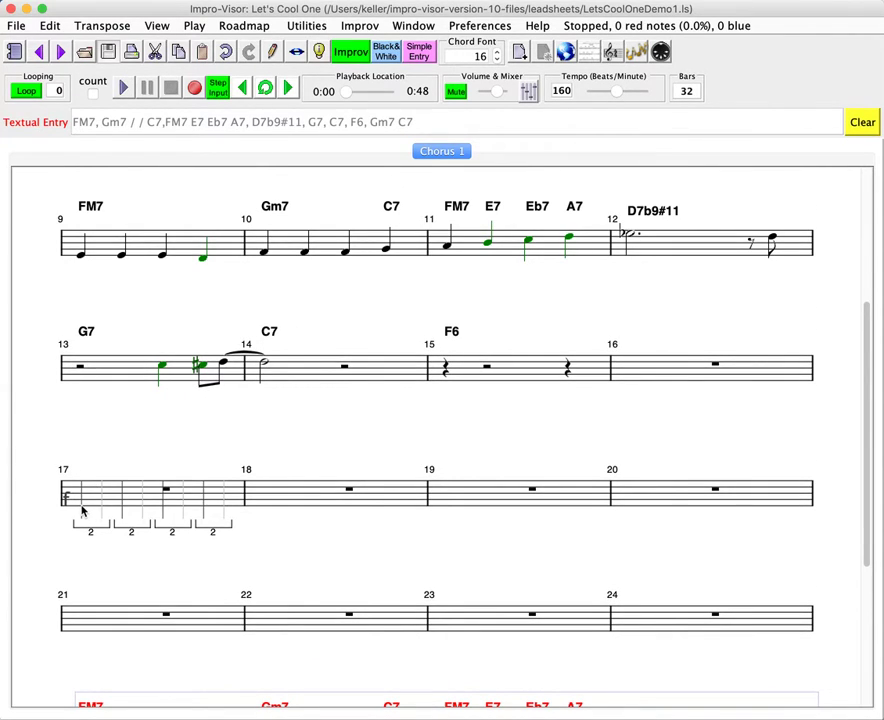
Step: Replace the chord text from bar 17 with 'Cm7,F7,BbM7,,G77,,C7sus'
{"action": "left_click", "coordinate": [83, 511]}
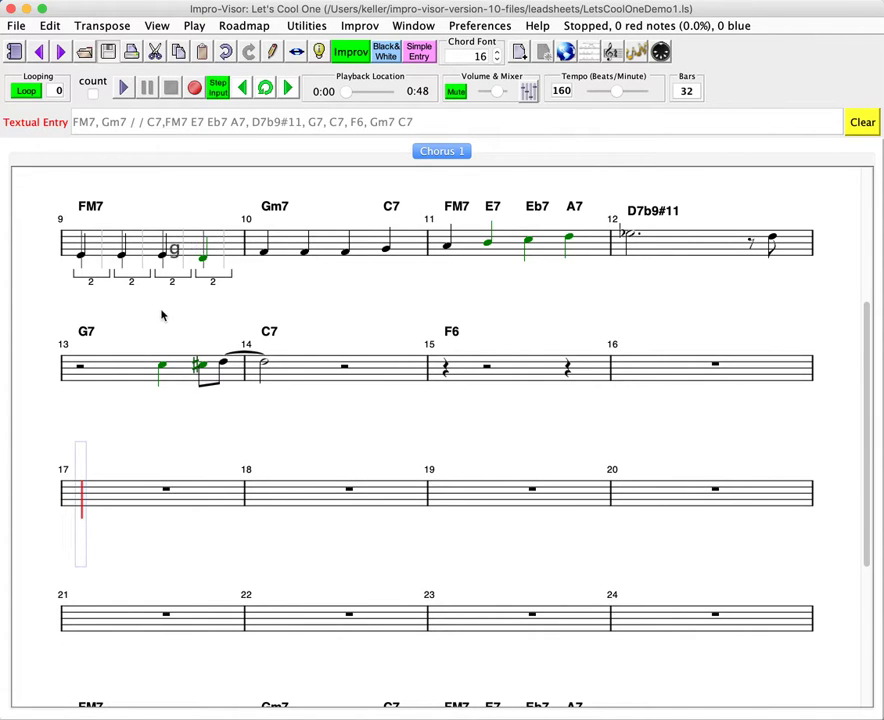
{"action": "left_click", "coordinate": [210, 122]}
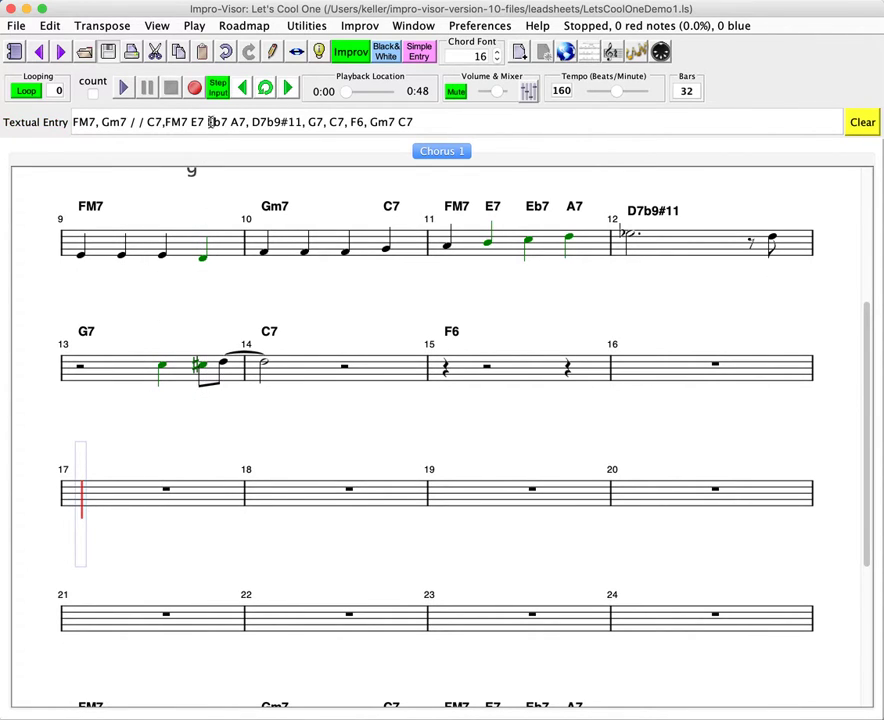
{"action": "key", "text": "super+a"}
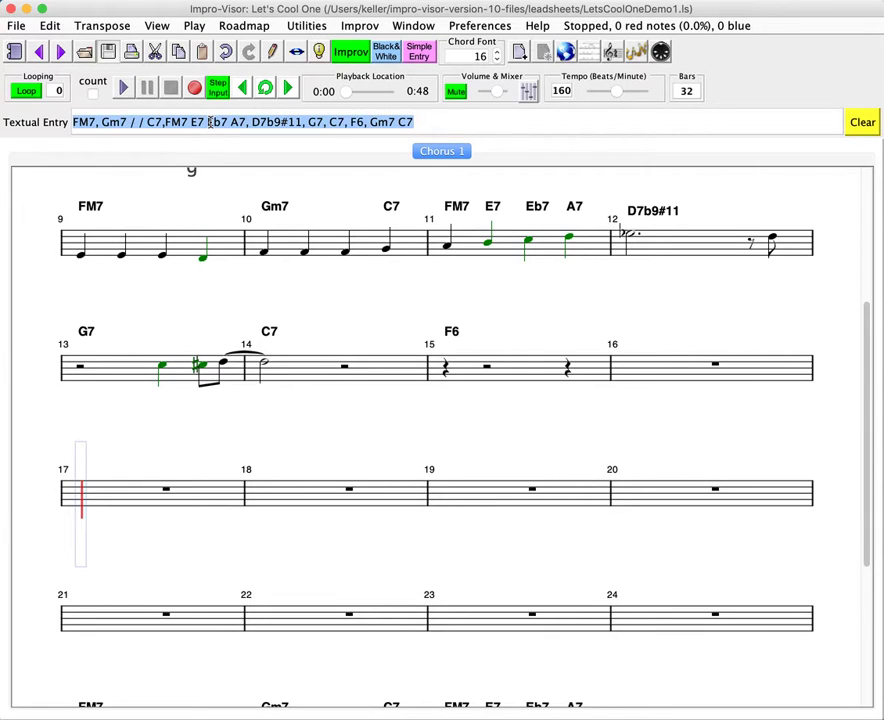
{"action": "type", "text": "Cm7"}
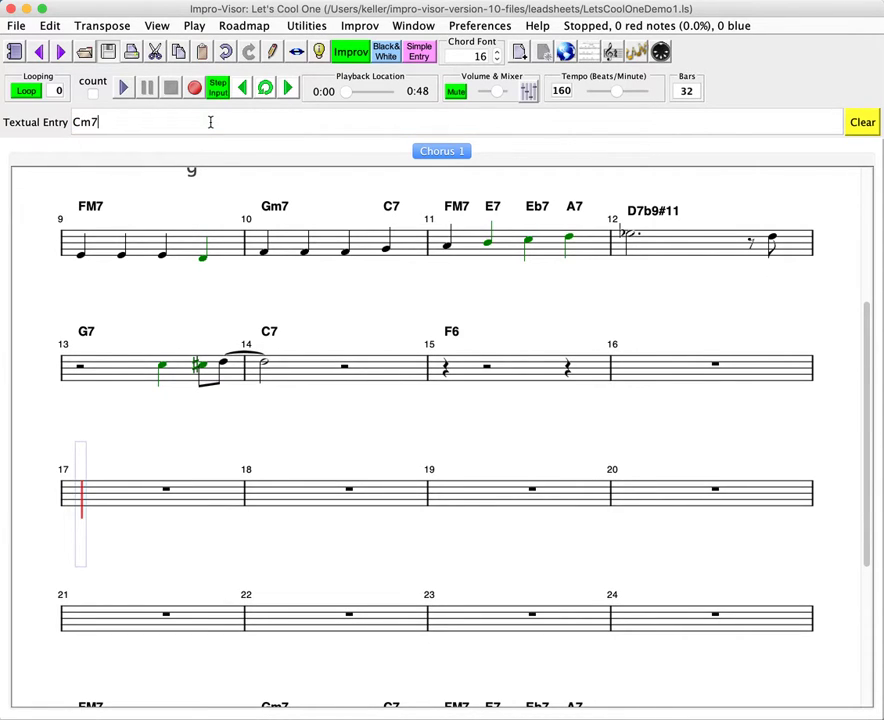
{"action": "type", "text": ",F7,BbM7,"}
{"action": "type", "text": ",G77"}
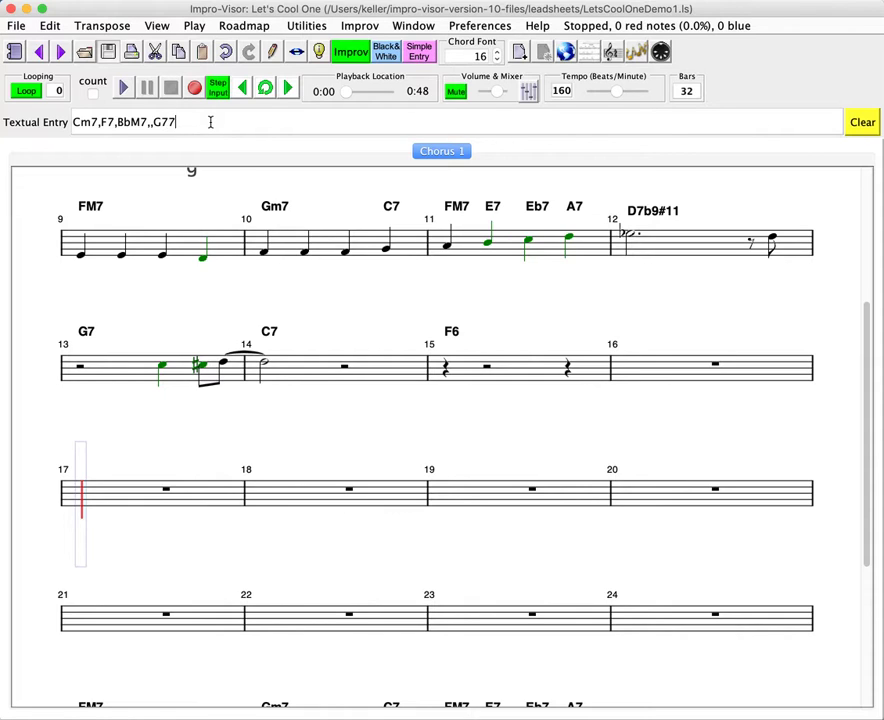
{"action": "type", "text": ",,C7sus"}
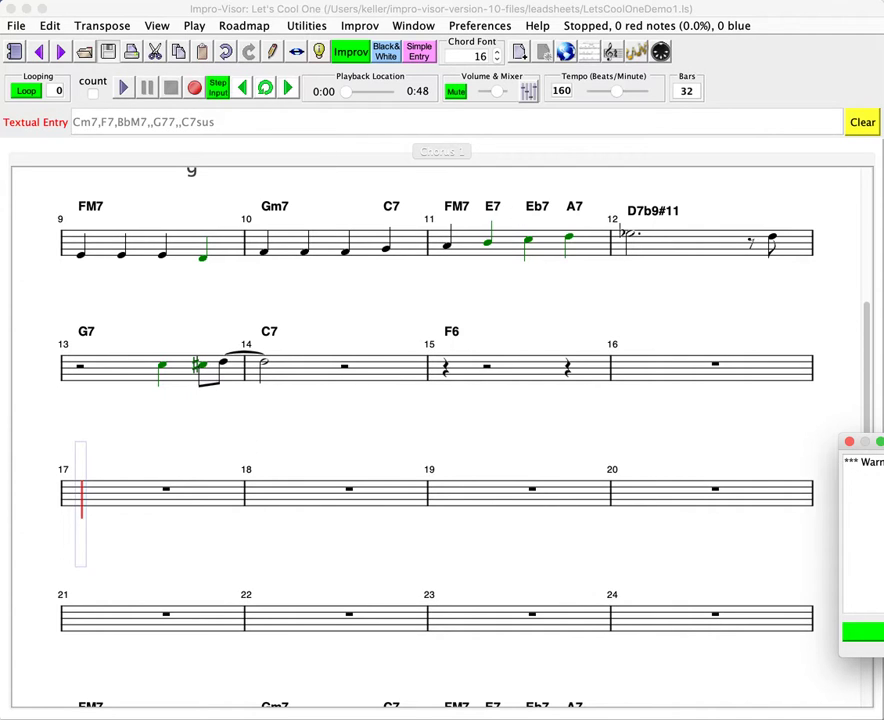
Step: Dismiss the G77 not-recognized warnings so Cm7, F7, BbM7 and C7sus are applied
{"action": "left_click_drag", "start_coordinate": [880, 441], "coordinate": [662, 394]}
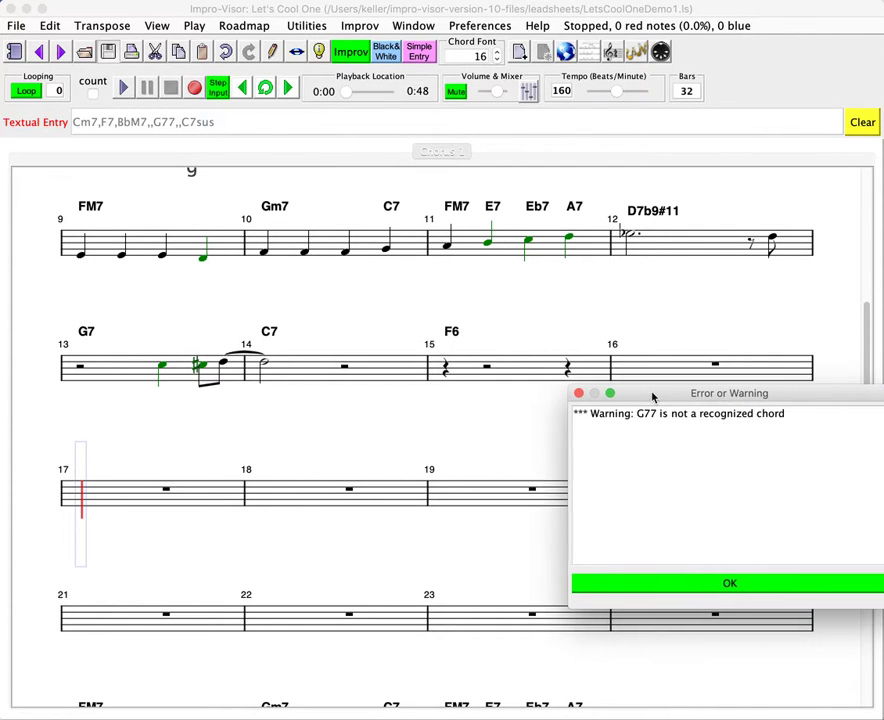
{"action": "left_click", "coordinate": [648, 583]}
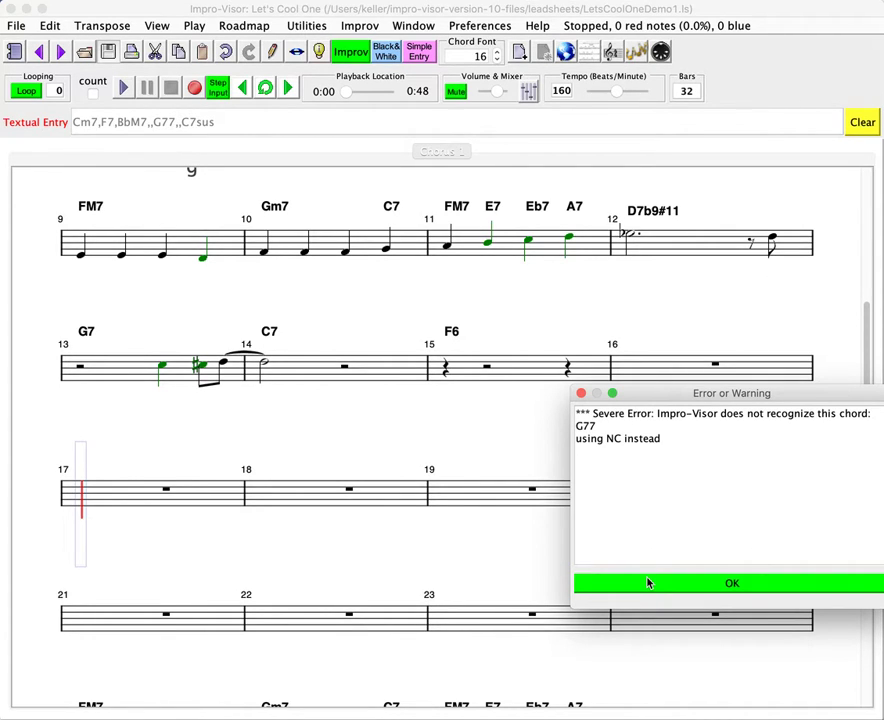
{"action": "left_click", "coordinate": [648, 583]}
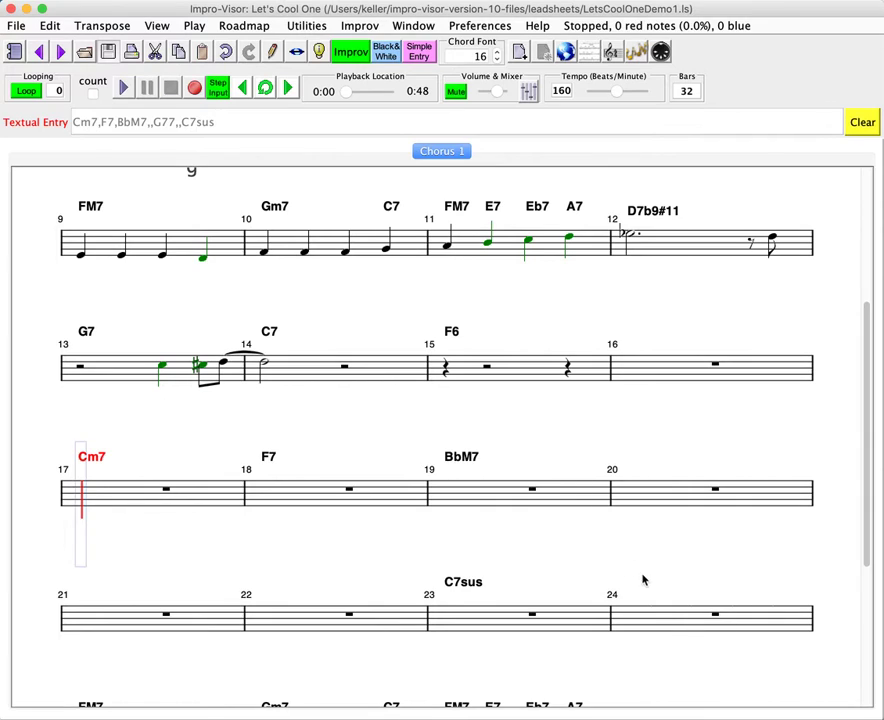
{"action": "left_click", "coordinate": [175, 124]}
{"action": "key", "text": "BackSpace"}
{"action": "key", "text": "BackSpace"}
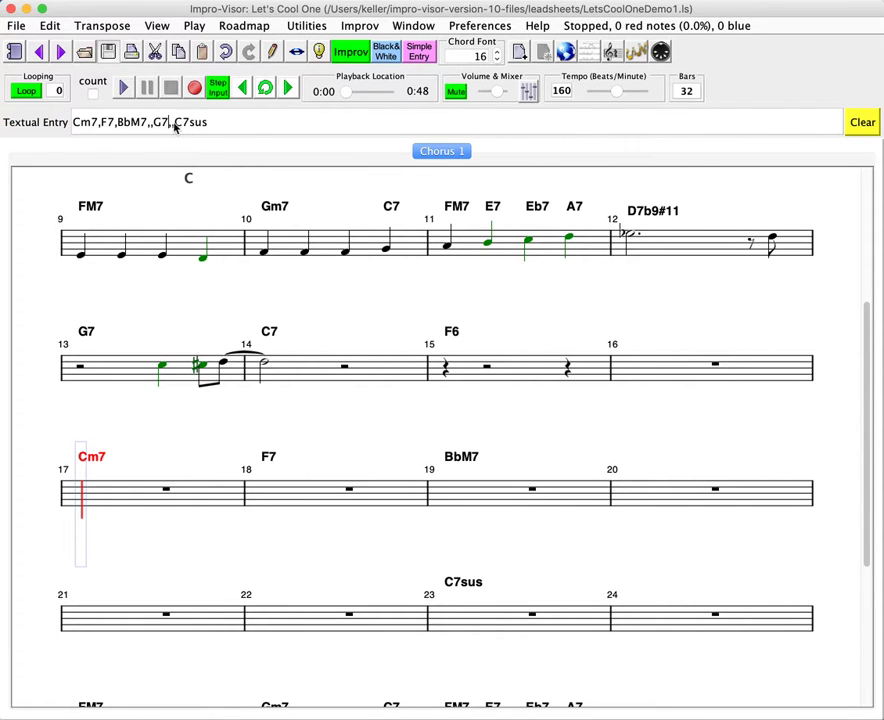
{"action": "type", "text": "11,"}
{"action": "key", "text": "Return"}
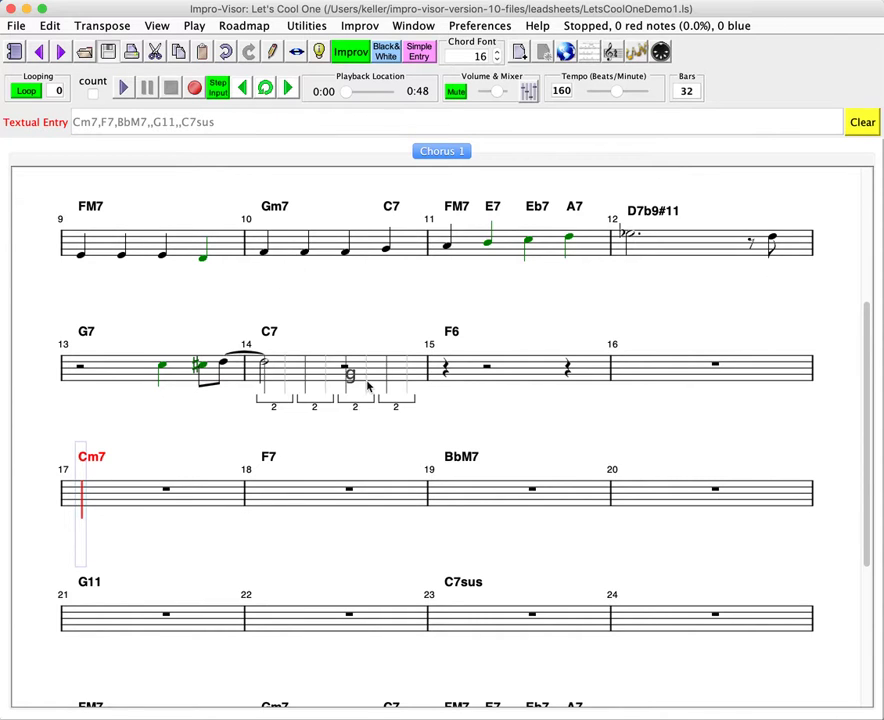
{"action": "scroll", "coordinate": [376, 392], "scroll_direction": "down", "scroll_amount": 3}
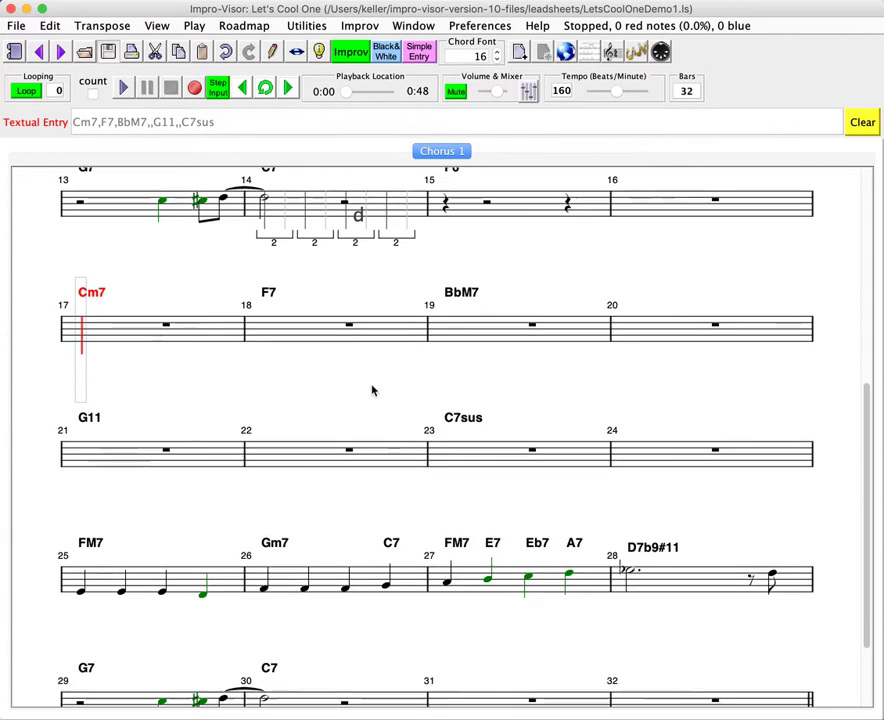
Step: Enter bar 17's melody: a note tied into bar 18 plus an Eb on beat 3
{"action": "left_click", "coordinate": [84, 320]}
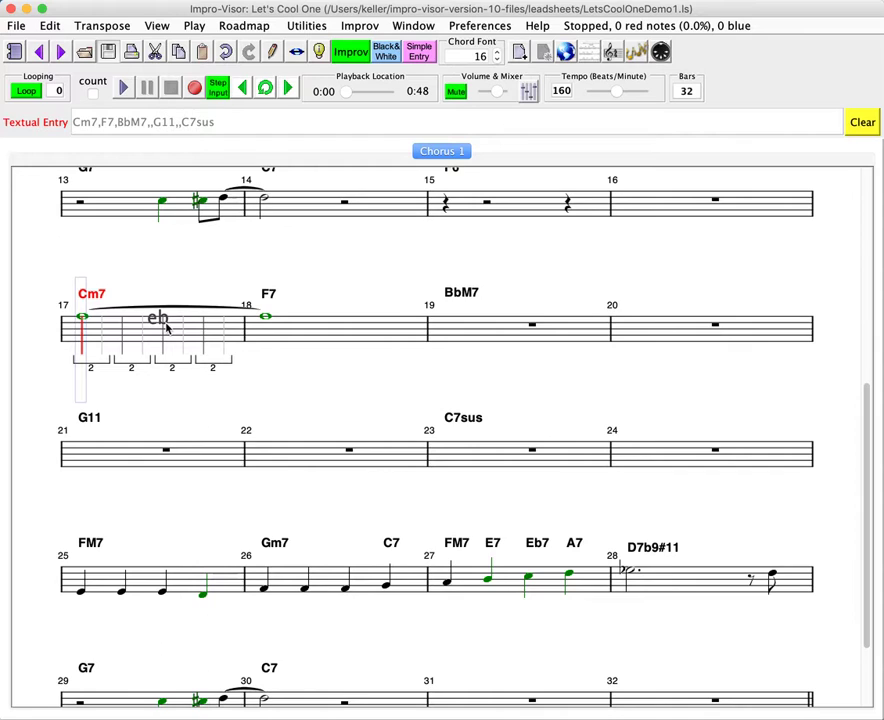
{"action": "left_click", "coordinate": [167, 322]}
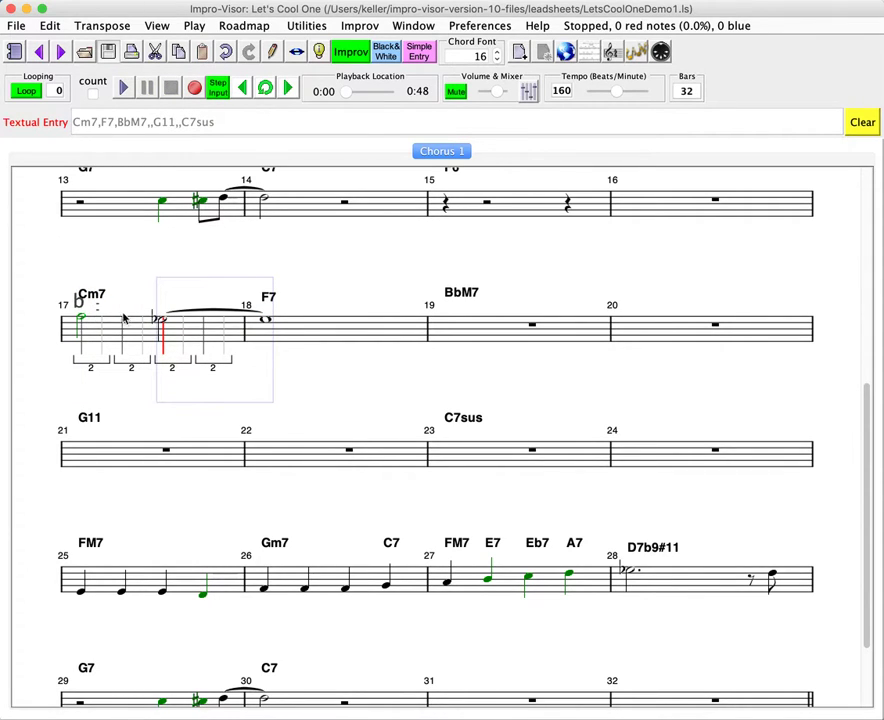
{"action": "left_click", "coordinate": [183, 334]}
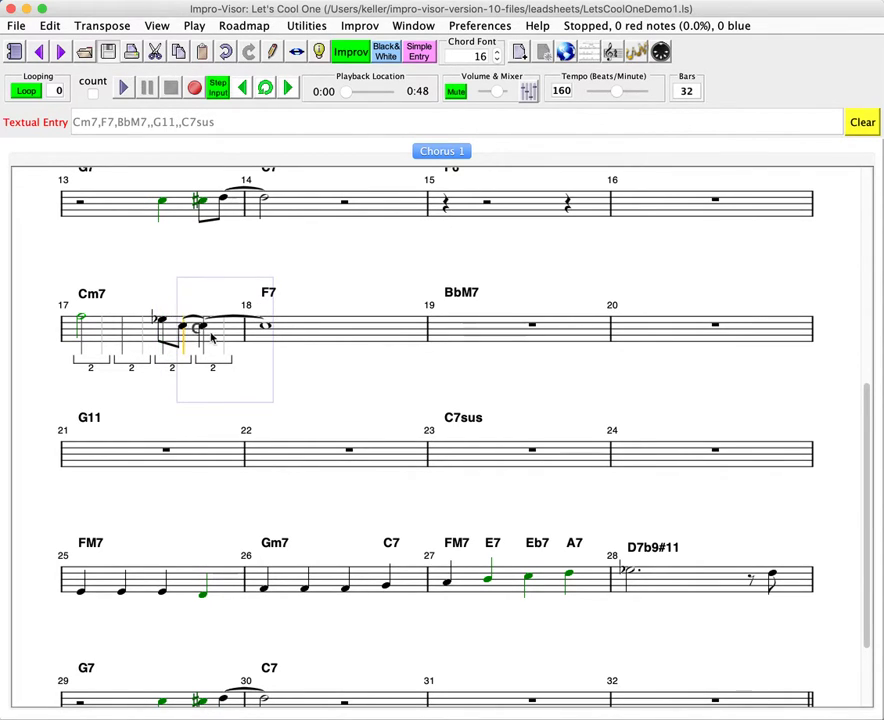
{"action": "left_click", "coordinate": [204, 336]}
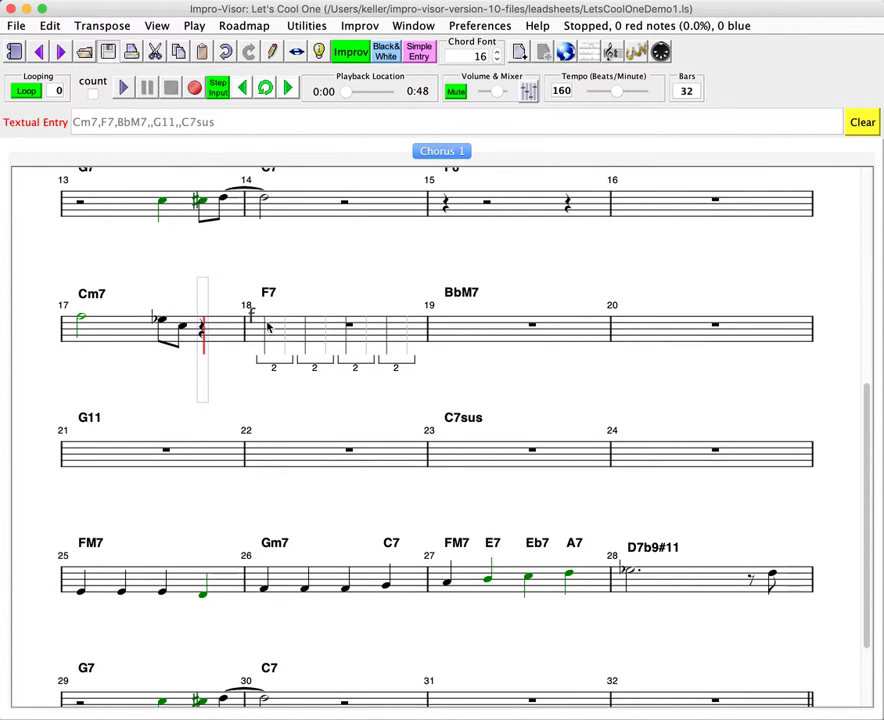
Step: Add bar 18's eighth notes tying into bar 19's BbM7 figure
{"action": "left_click", "coordinate": [268, 326]}
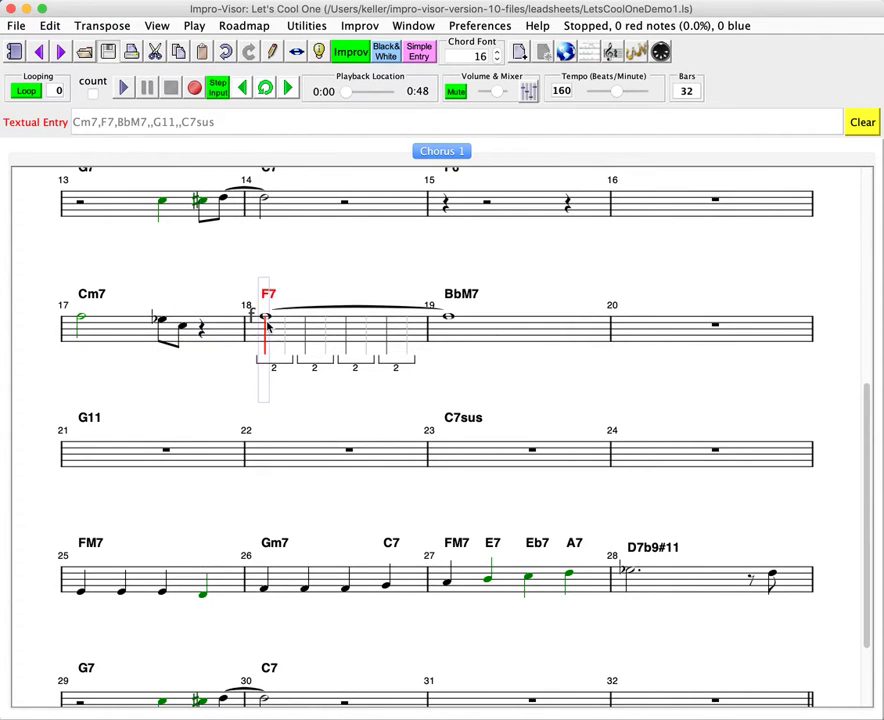
{"action": "left_click", "coordinate": [343, 327]}
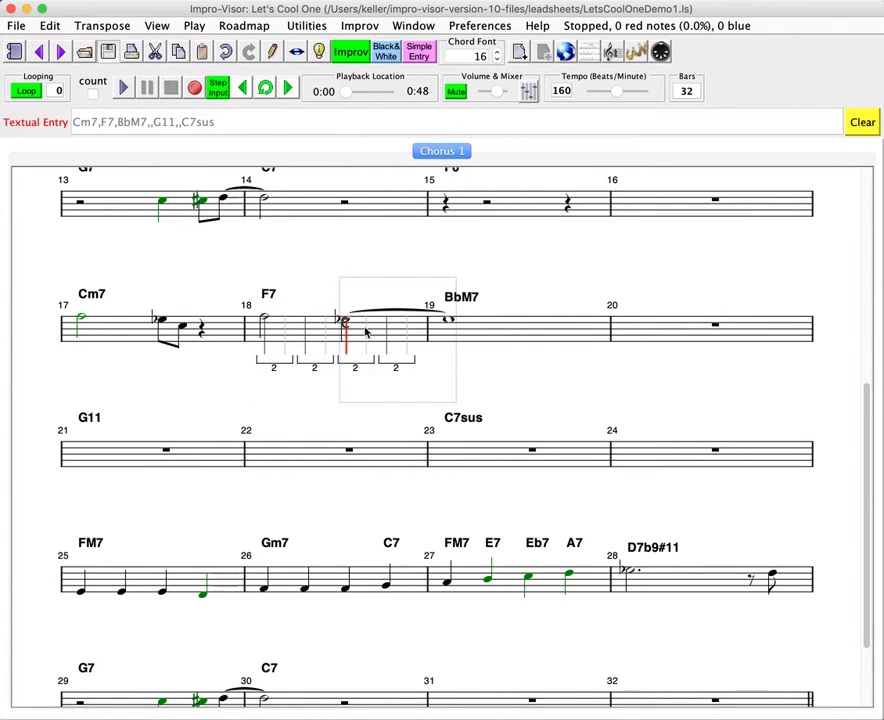
{"action": "left_click", "coordinate": [367, 332]}
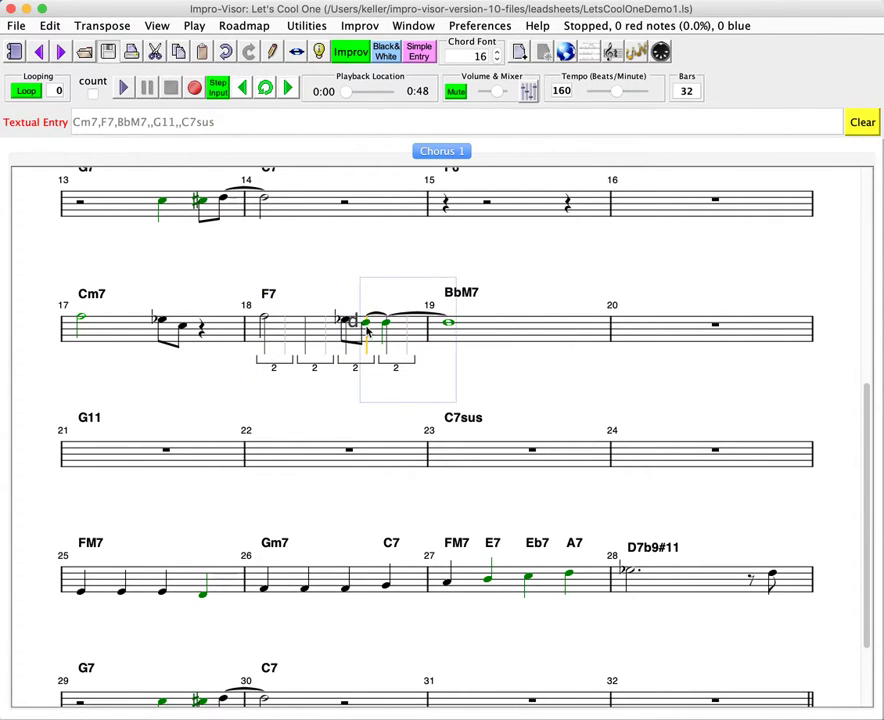
{"action": "left_click", "coordinate": [368, 332]}
{"action": "left_click", "coordinate": [408, 336]}
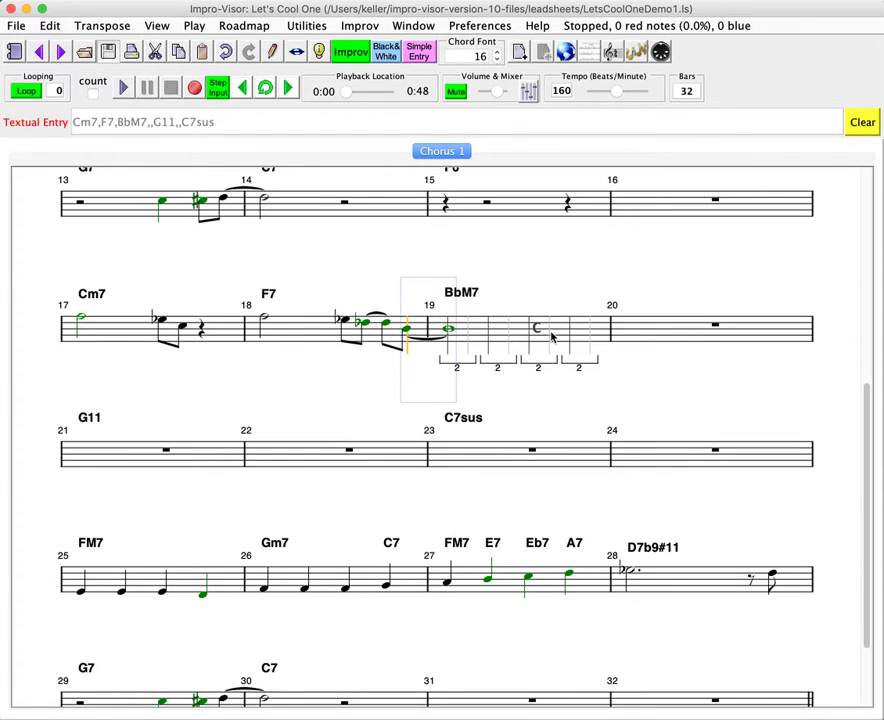
{"action": "left_click", "coordinate": [549, 333]}
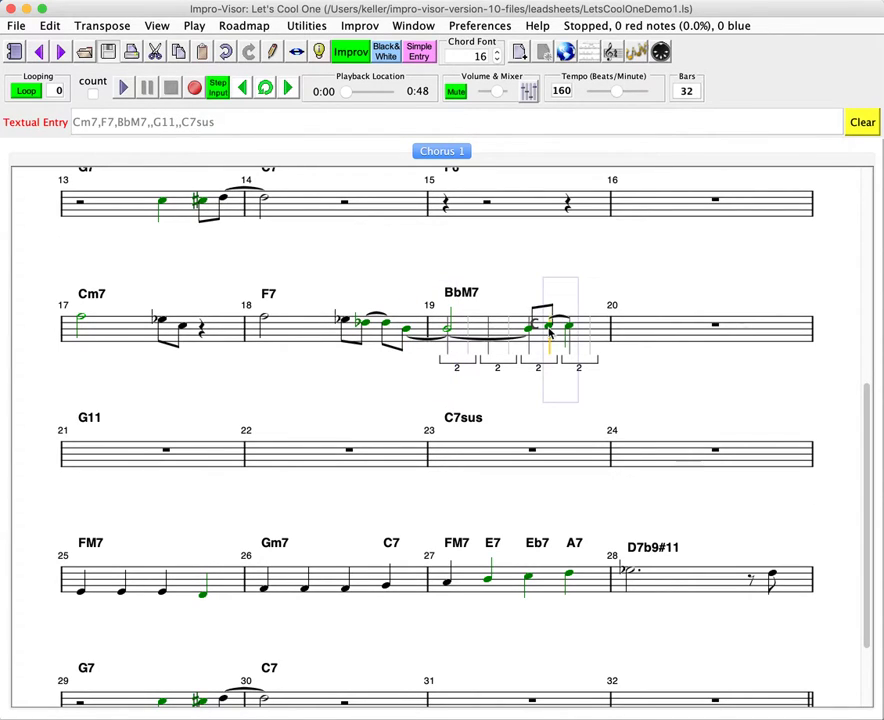
{"action": "left_click", "coordinate": [549, 333]}
{"action": "left_click", "coordinate": [568, 331]}
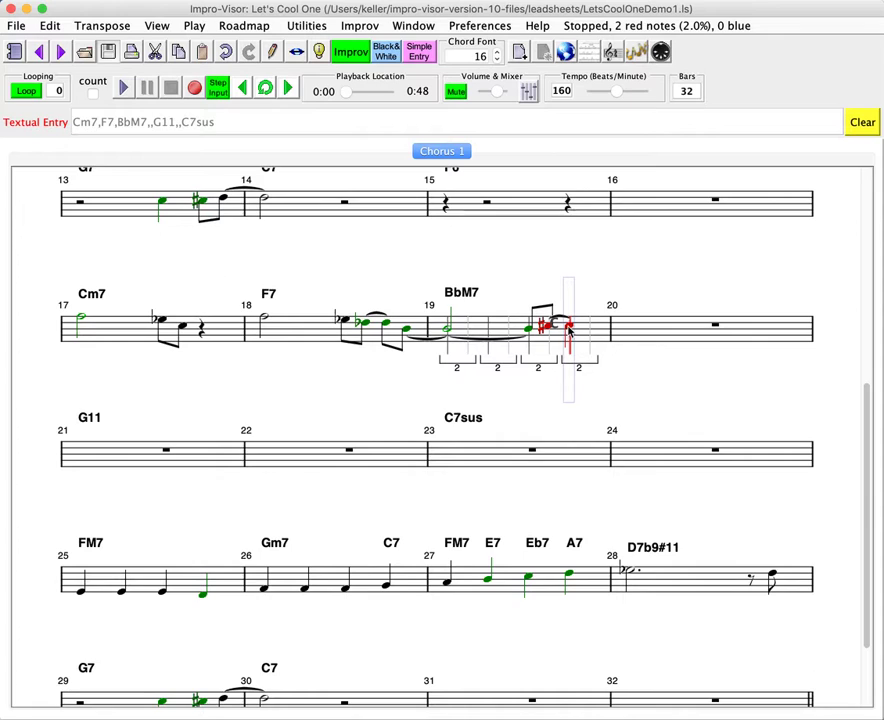
Step: Replace the clashing note at the end of bar 19 with a three-note triplet
{"action": "left_click", "coordinate": [568, 331]}
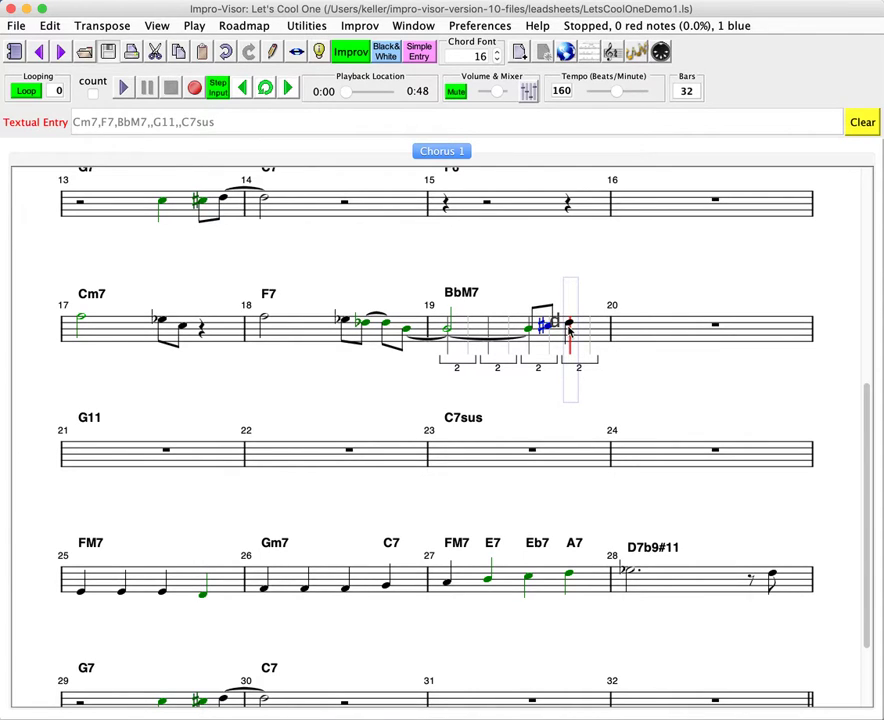
{"action": "key", "text": "3"}
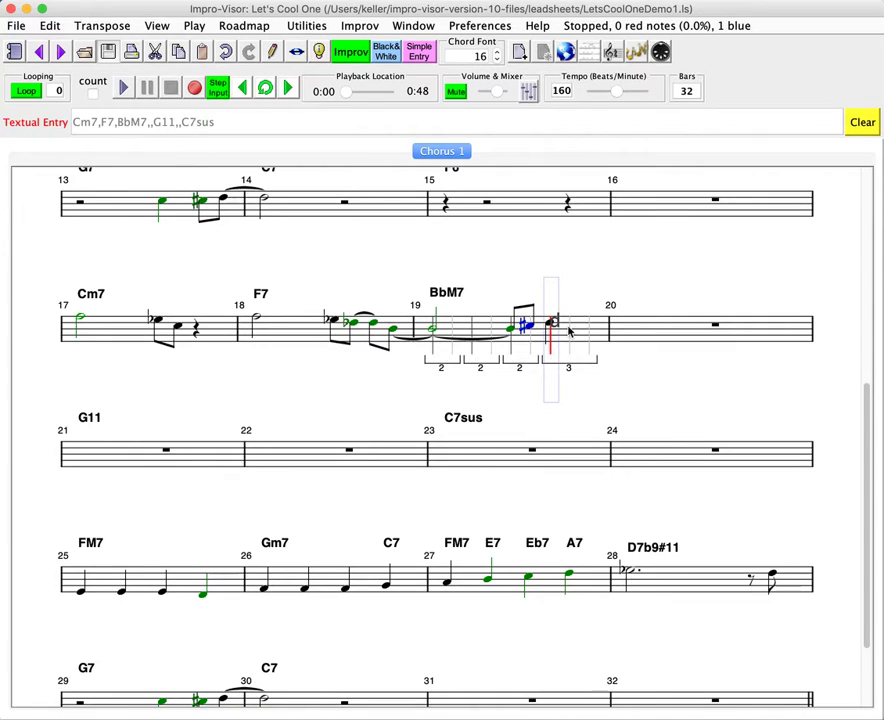
{"action": "left_click", "coordinate": [570, 331]}
{"action": "left_click", "coordinate": [568, 318]}
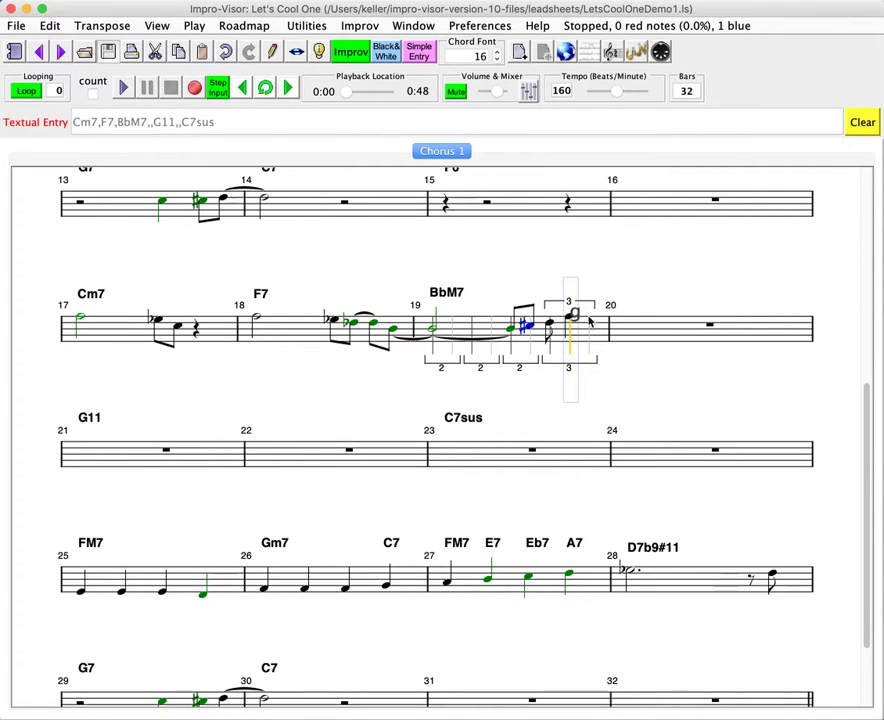
{"action": "left_click", "coordinate": [588, 318]}
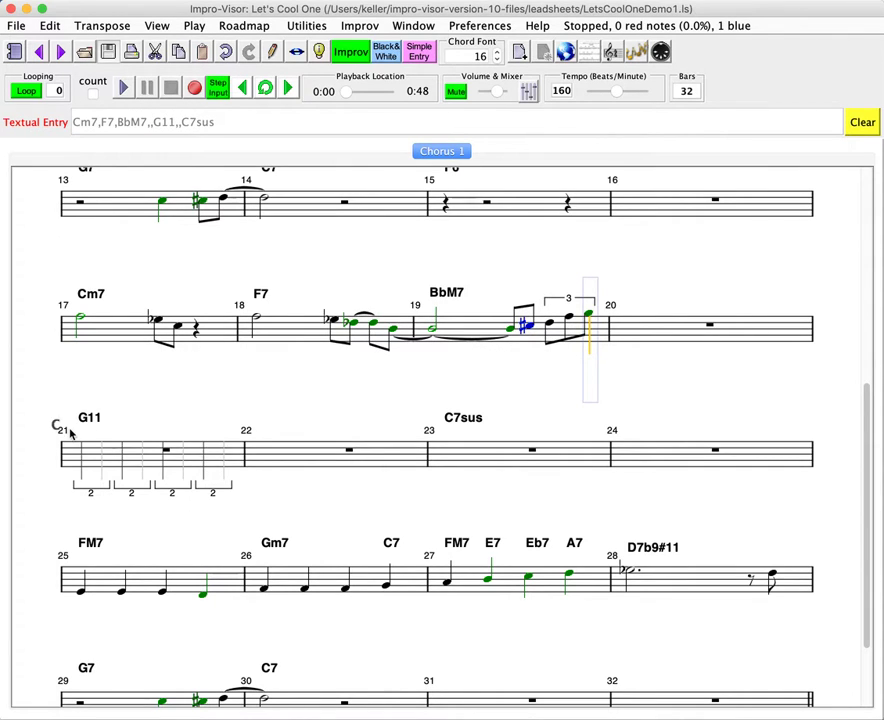
Step: Enter a long C at bar 21 tied into bar 22, plus a C in a later bar 21 slot
{"action": "left_click", "coordinate": [81, 464]}
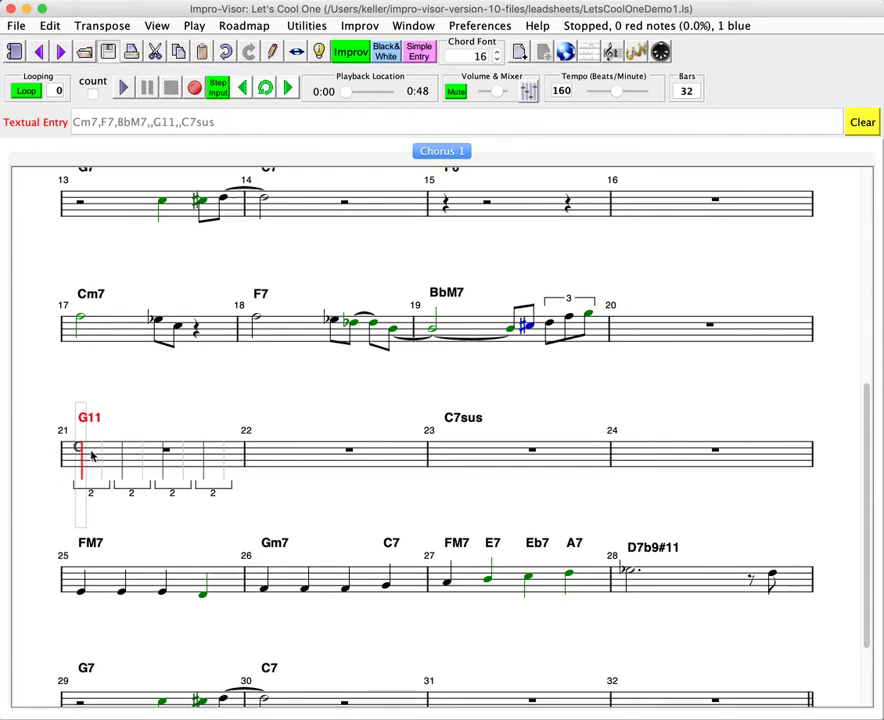
{"action": "left_click", "coordinate": [88, 457]}
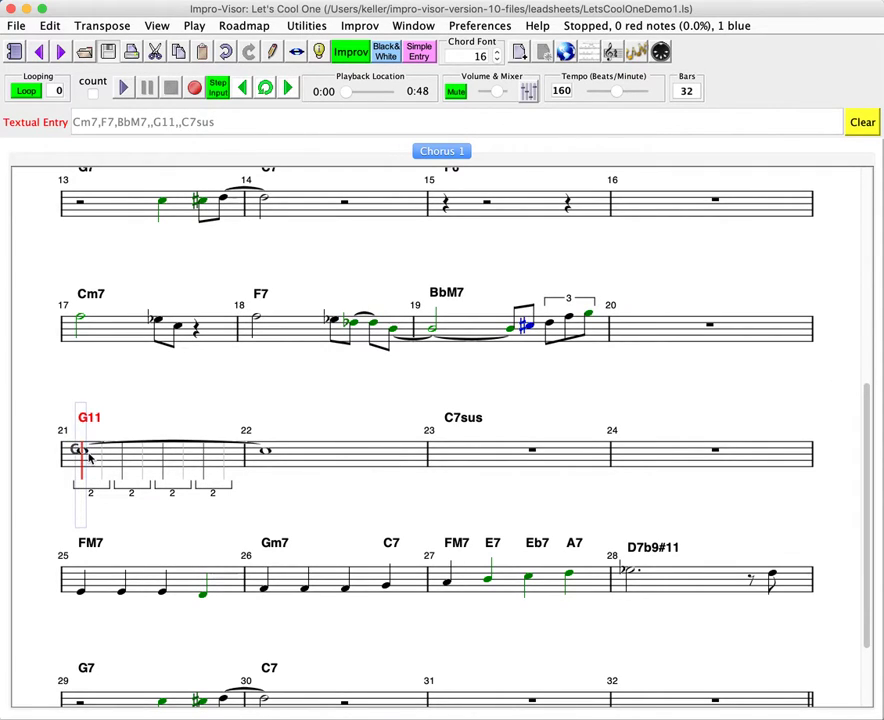
{"action": "left_click", "coordinate": [224, 468], "text": "shift"}
{"action": "left_click", "coordinate": [224, 468]}
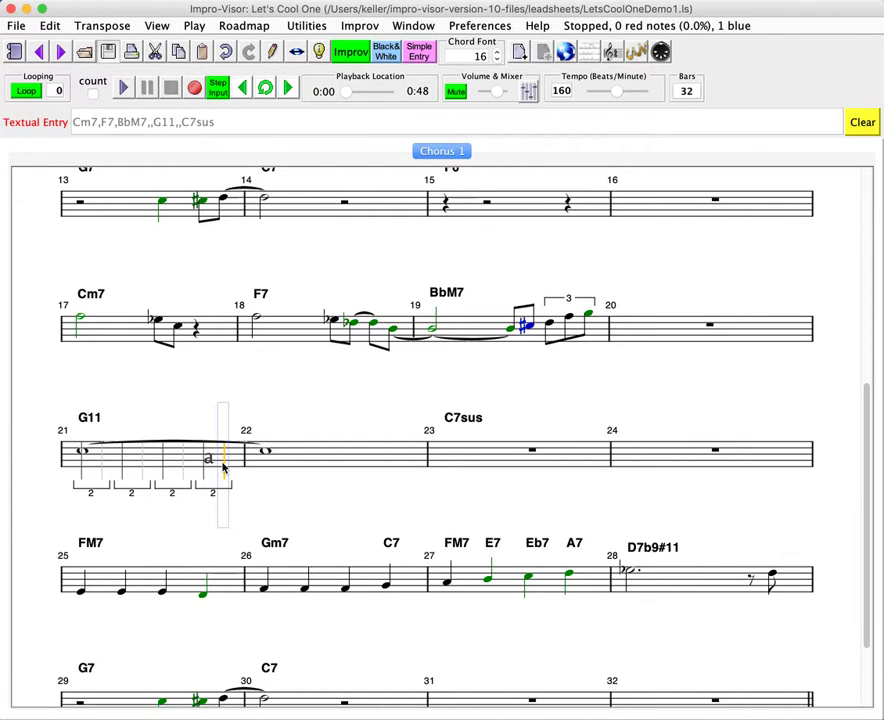
{"action": "key", "text": "c"}
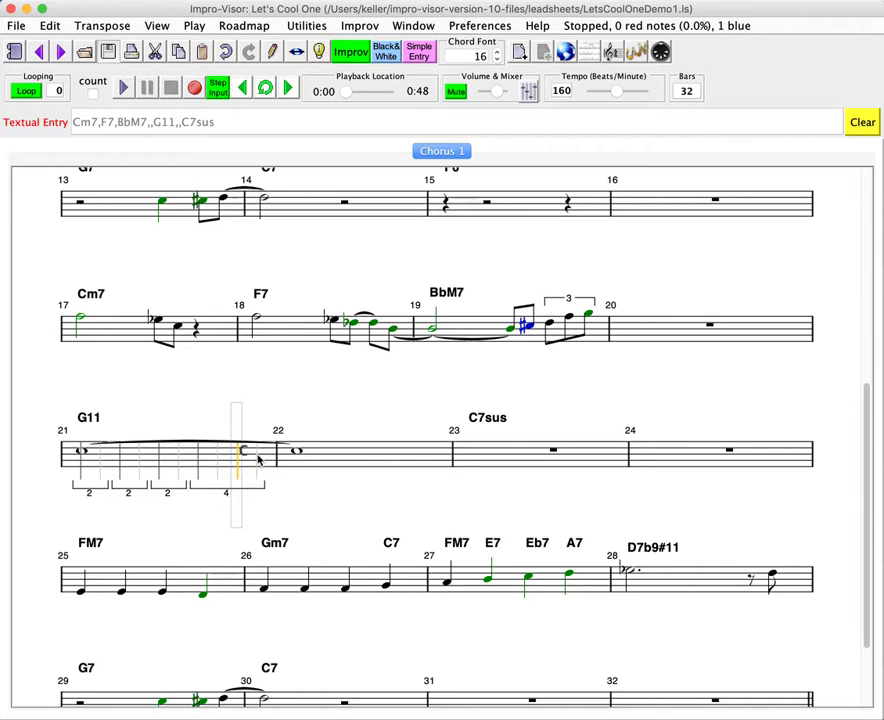
Step: Fill bar 22 with notes including a G and a C, ending tied into bar 23
{"action": "left_click", "coordinate": [258, 459]}
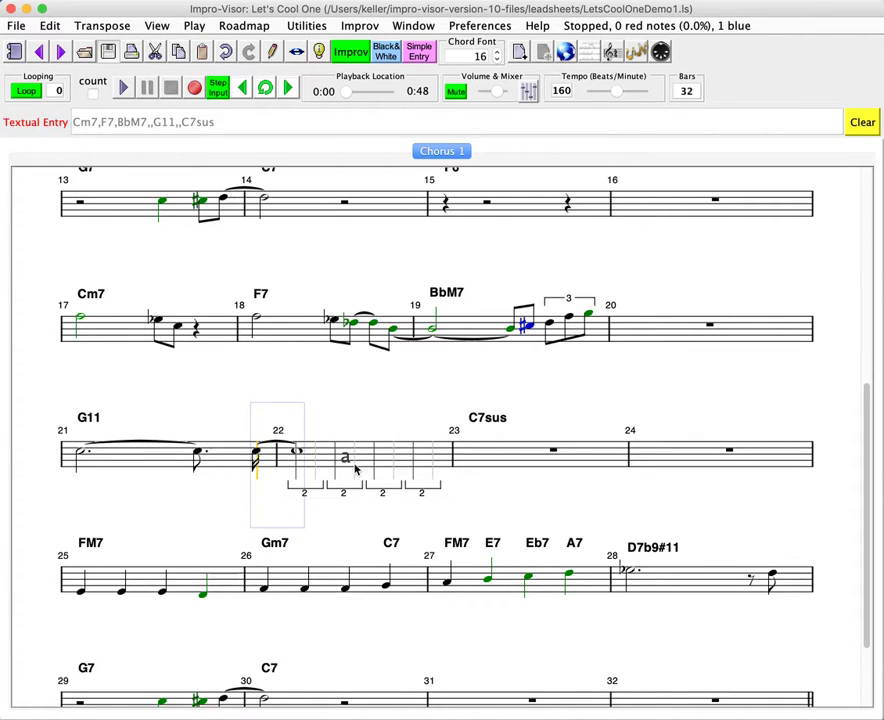
{"action": "left_click", "coordinate": [354, 470], "text": "shift"}
{"action": "left_click", "coordinate": [353, 470]}
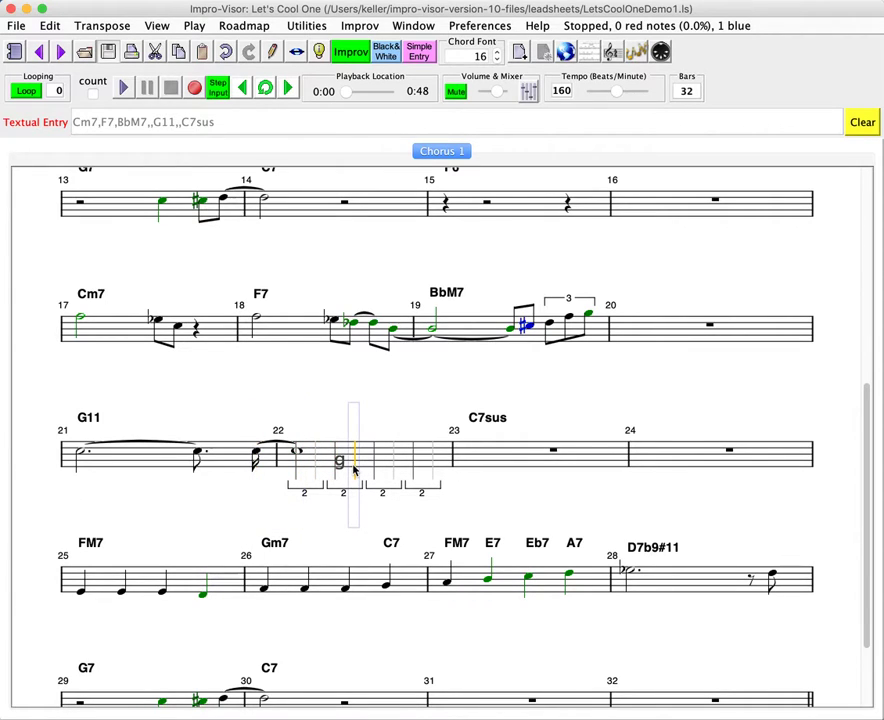
{"action": "left_click", "coordinate": [379, 478]}
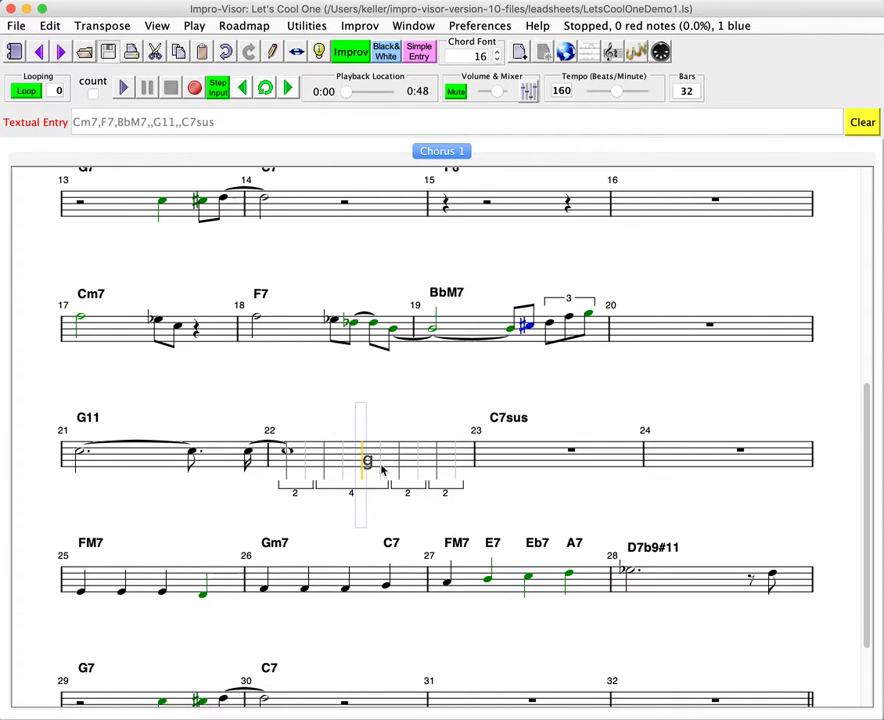
{"action": "left_click", "coordinate": [382, 468]}
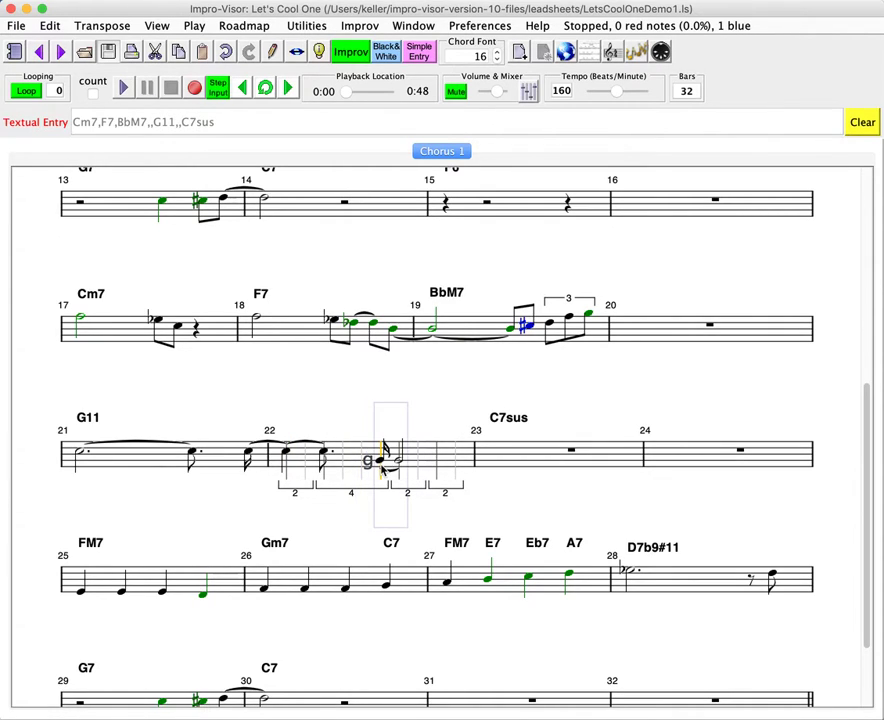
{"action": "left_click", "coordinate": [457, 474]}
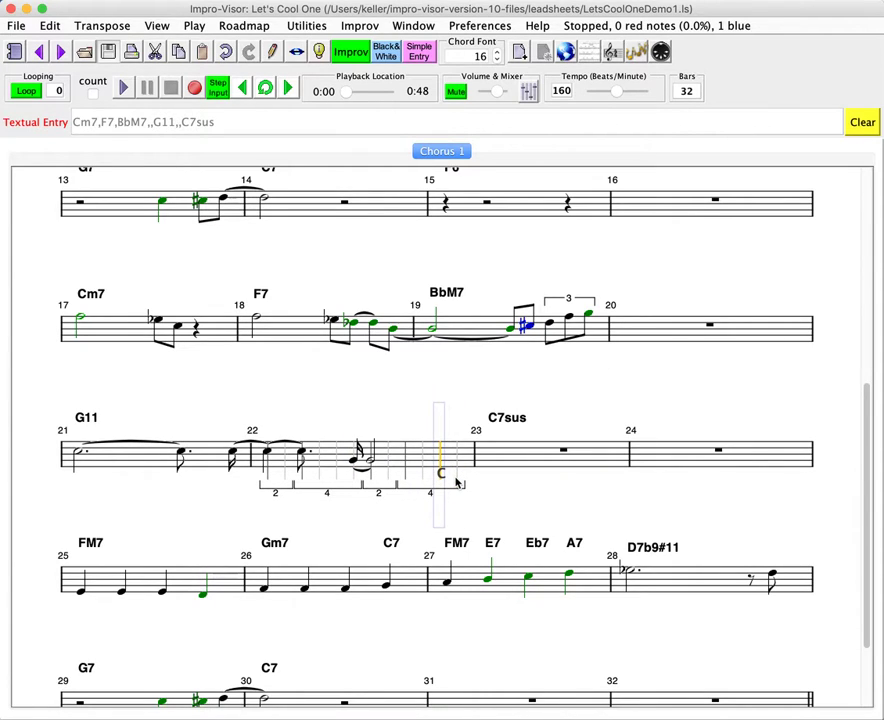
{"action": "left_click", "coordinate": [456, 482]}
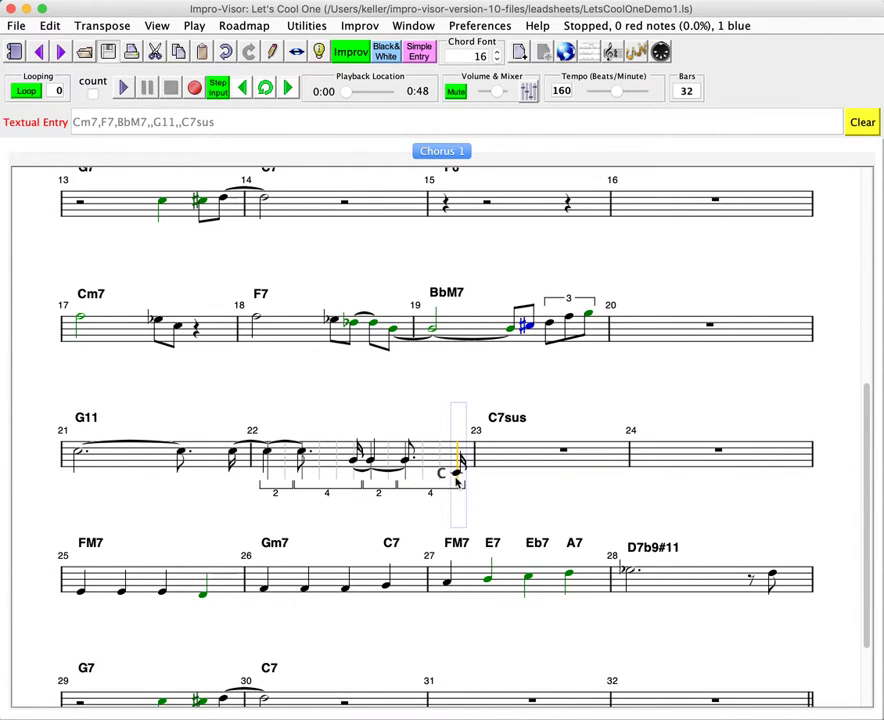
{"action": "left_click", "coordinate": [489, 485]}
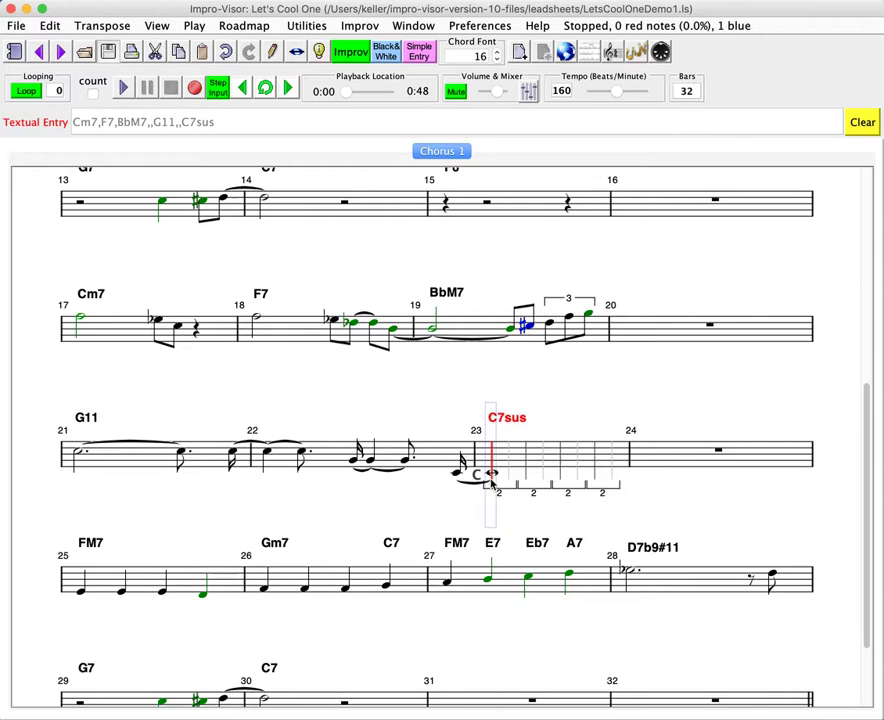
Step: Move bar 29's G7 phrase from beats 3–4 back to start on beat 1
{"action": "scroll", "coordinate": [491, 484], "scroll_direction": "down", "scroll_amount": 3}
{"action": "scroll", "coordinate": [491, 484], "scroll_direction": "up", "scroll_amount": 3}
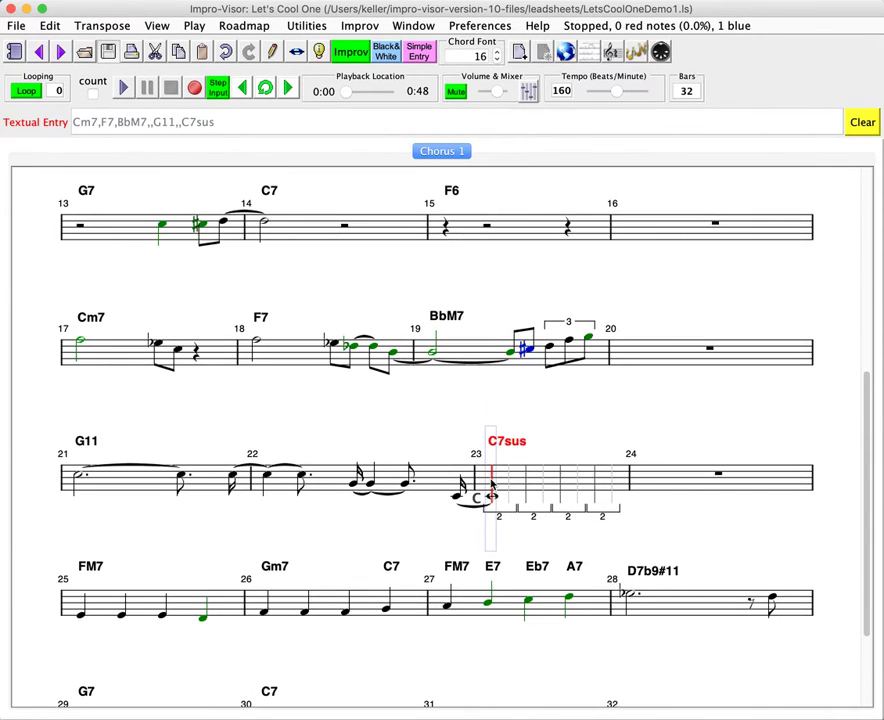
{"action": "scroll", "coordinate": [491, 484], "scroll_direction": "down", "scroll_amount": 1}
{"action": "scroll", "coordinate": [491, 484], "scroll_direction": "down", "scroll_amount": 2}
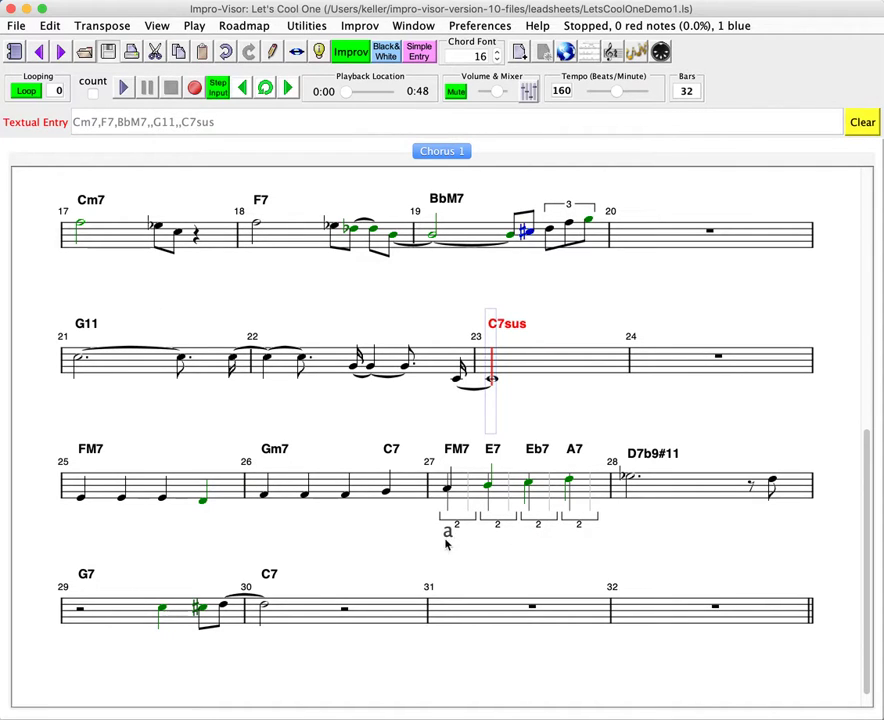
{"action": "left_click", "coordinate": [160, 617], "text": "shift"}
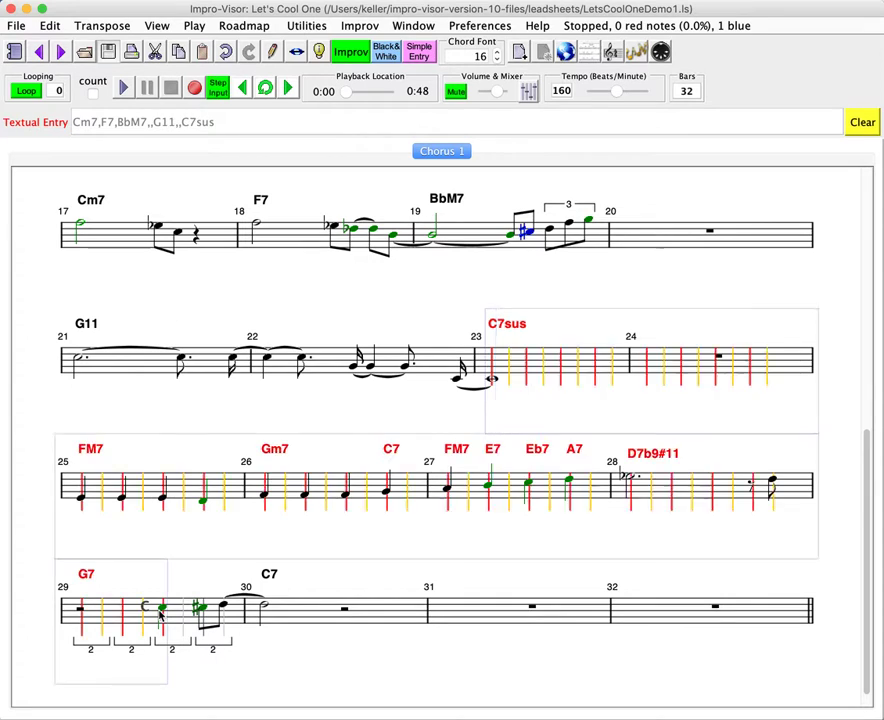
{"action": "left_click", "coordinate": [163, 617]}
{"action": "left_click", "coordinate": [226, 617], "text": "shift"}
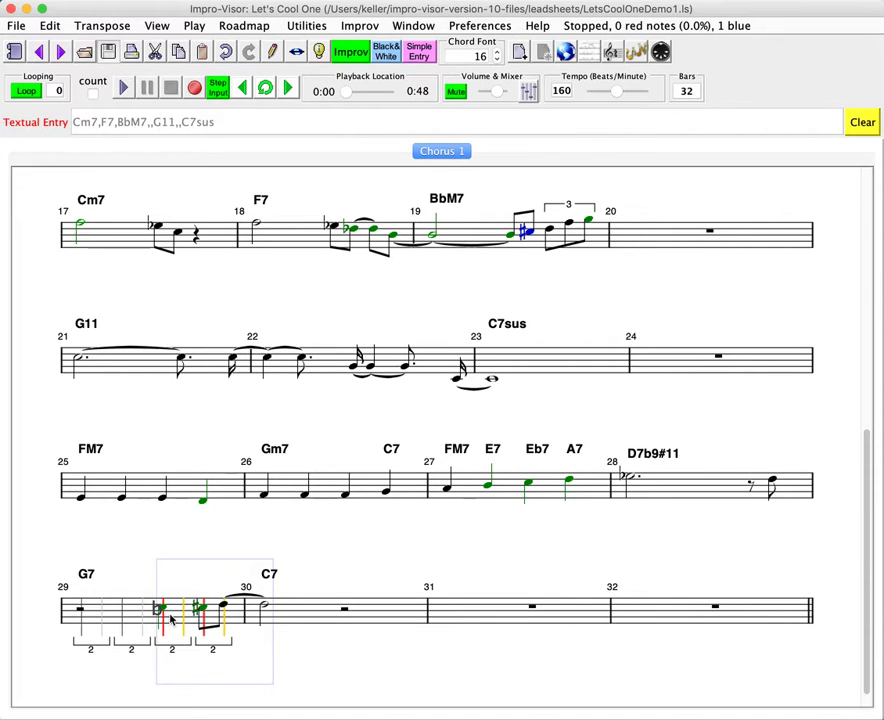
{"action": "left_click_drag", "start_coordinate": [170, 619], "coordinate": [86, 617]}
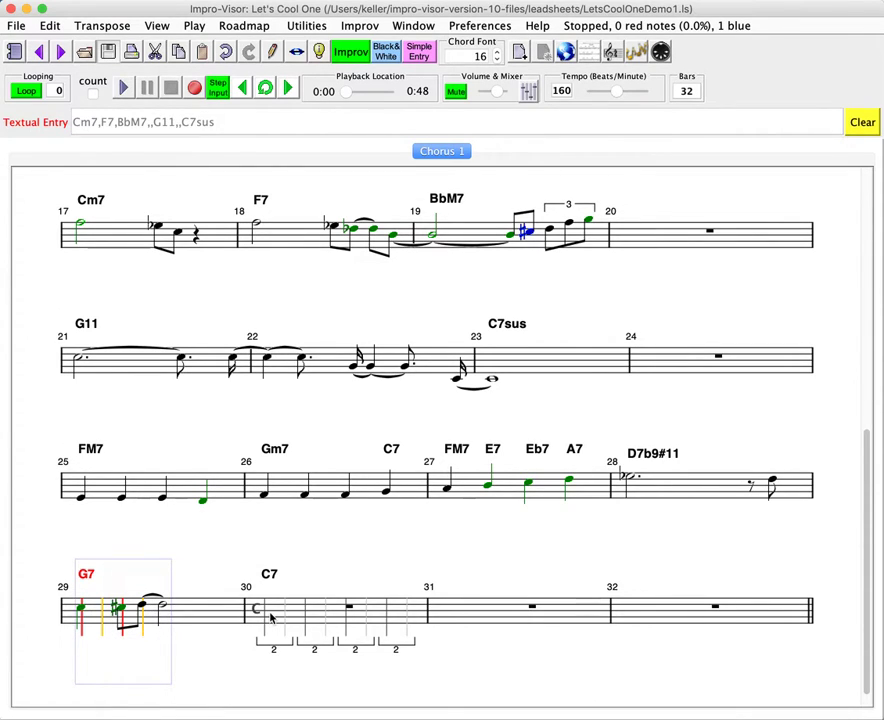
Step: Enter a pickup phrase in bar 30's second half tied into bar 31, and play it back
{"action": "left_click", "coordinate": [346, 620], "text": "shift"}
{"action": "left_click", "coordinate": [346, 620]}
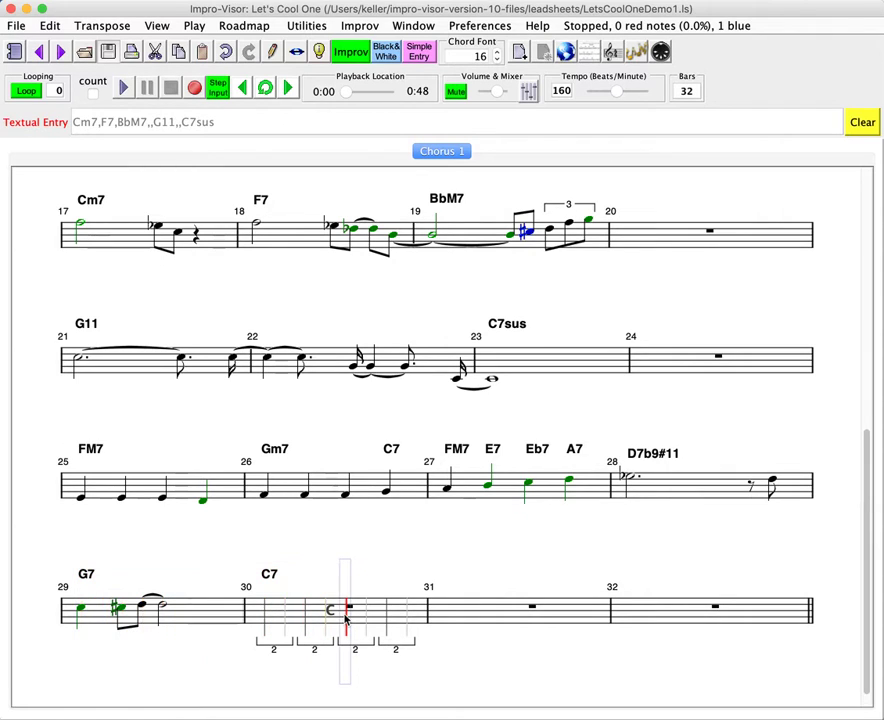
{"action": "left_click", "coordinate": [346, 620]}
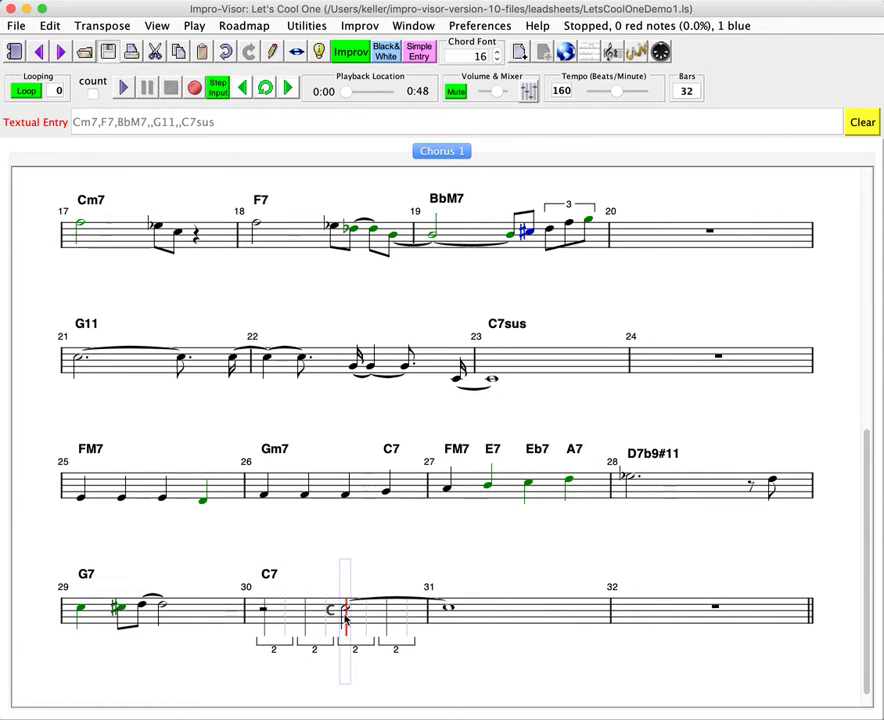
{"action": "left_click", "coordinate": [366, 617]}
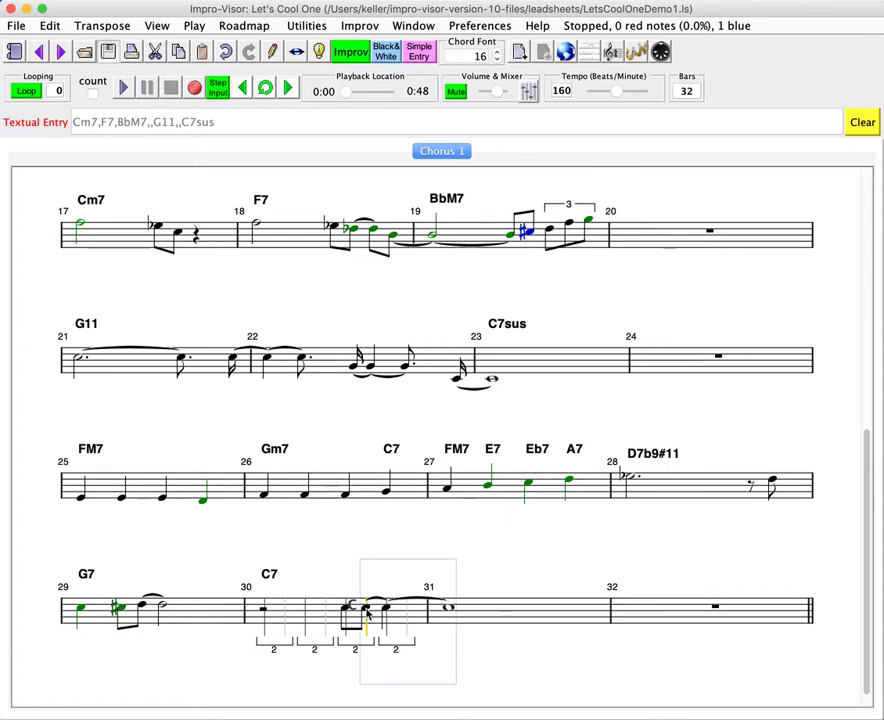
{"action": "key", "text": "Return"}
{"action": "left_click", "coordinate": [387, 608]}
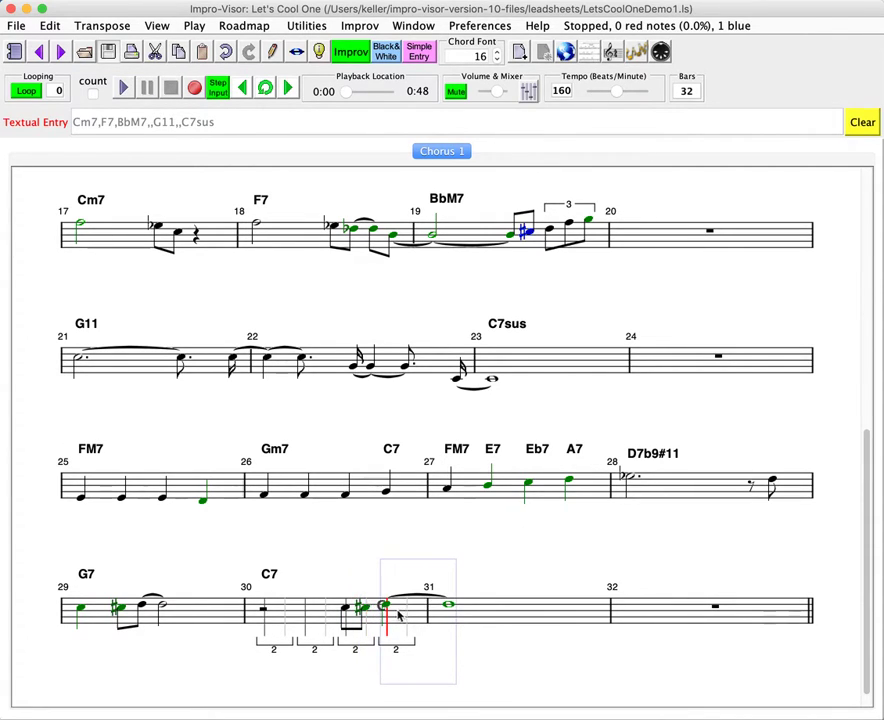
{"action": "key", "text": "Return"}
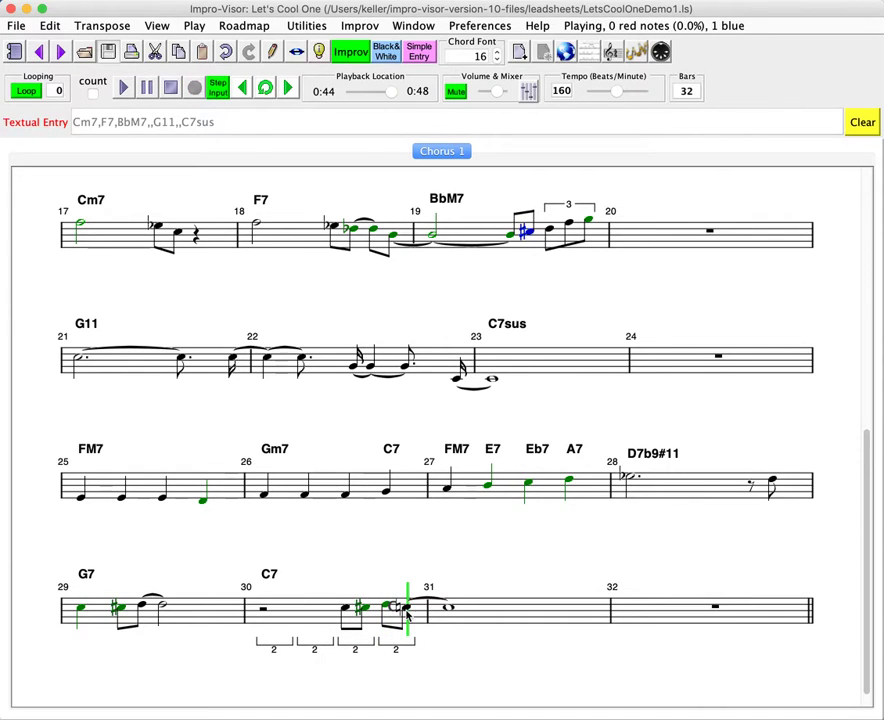
Step: Add bar 31's notes, remove the extra one, and save the leadsheet
{"action": "left_click", "coordinate": [440, 628]}
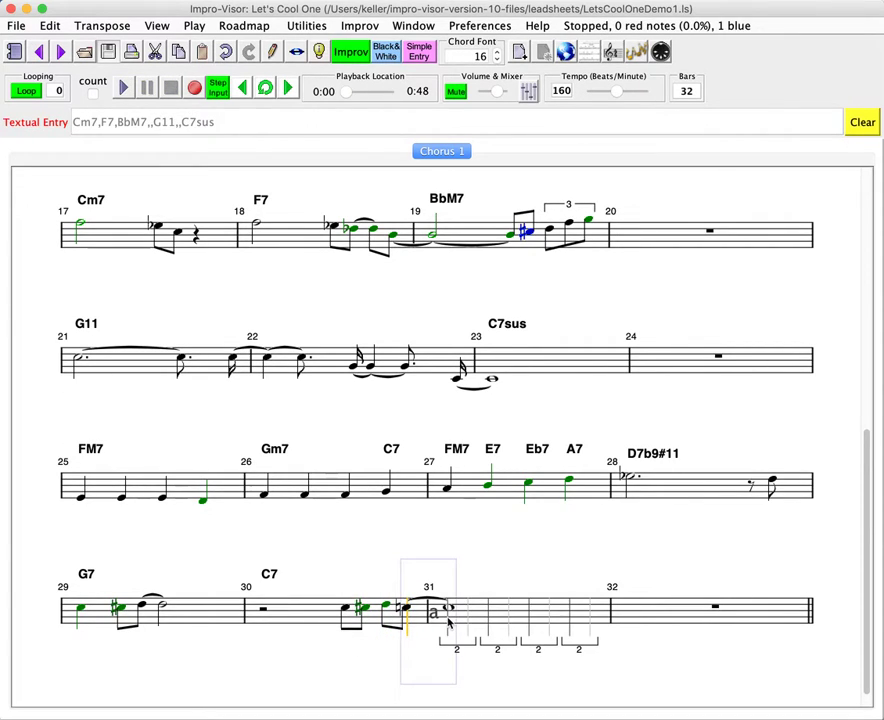
{"action": "left_click", "coordinate": [445, 615]}
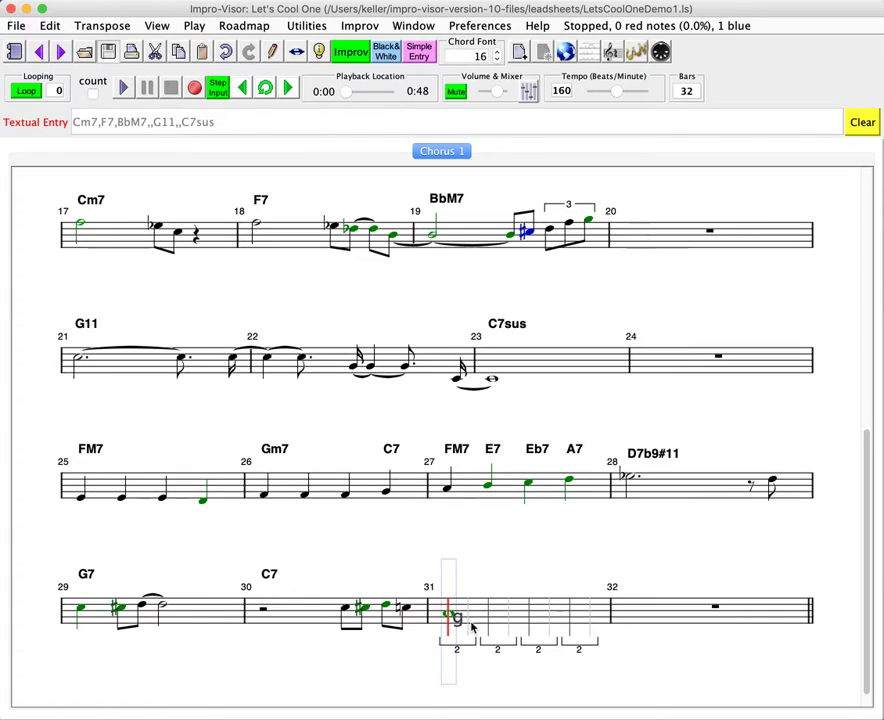
{"action": "left_click", "coordinate": [470, 626]}
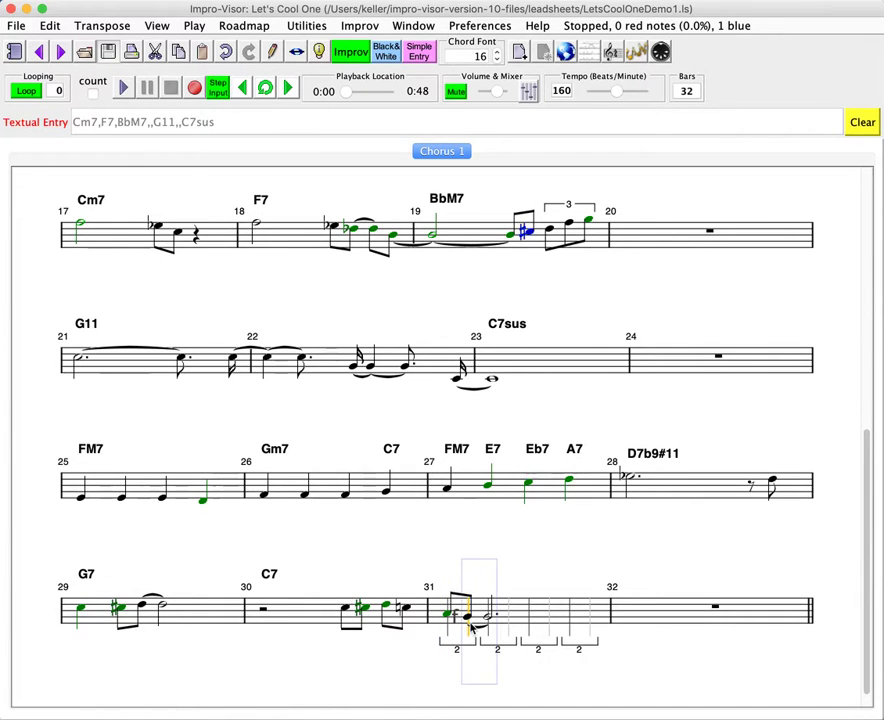
{"action": "left_click", "coordinate": [470, 626]}
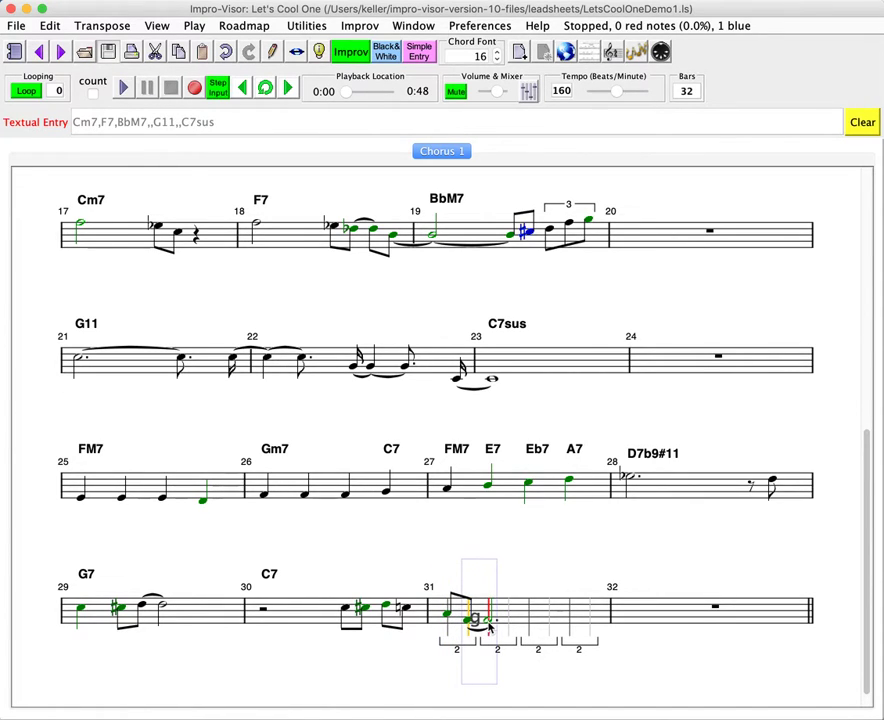
{"action": "left_click", "coordinate": [489, 622]}
{"action": "key", "text": "Delete"}
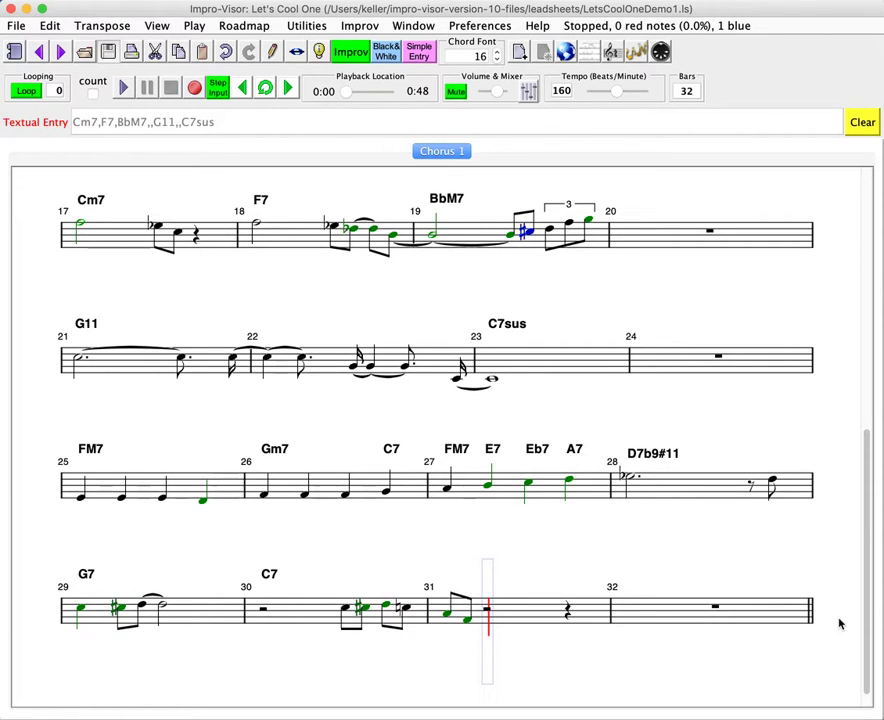
{"action": "key", "text": "super+s"}
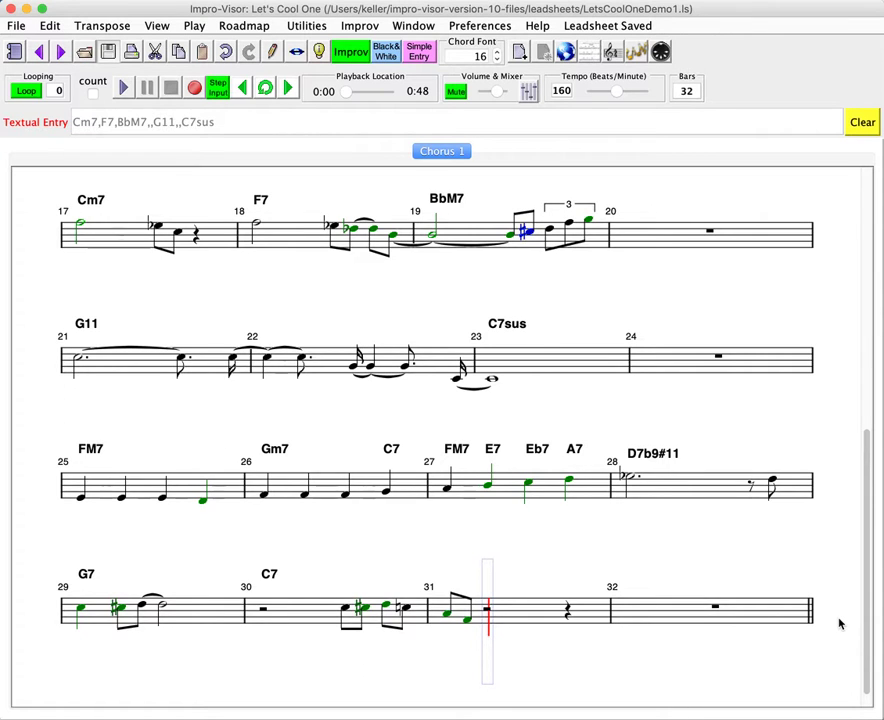
{"action": "scroll", "coordinate": [840, 624], "scroll_direction": "up", "scroll_amount": 10}
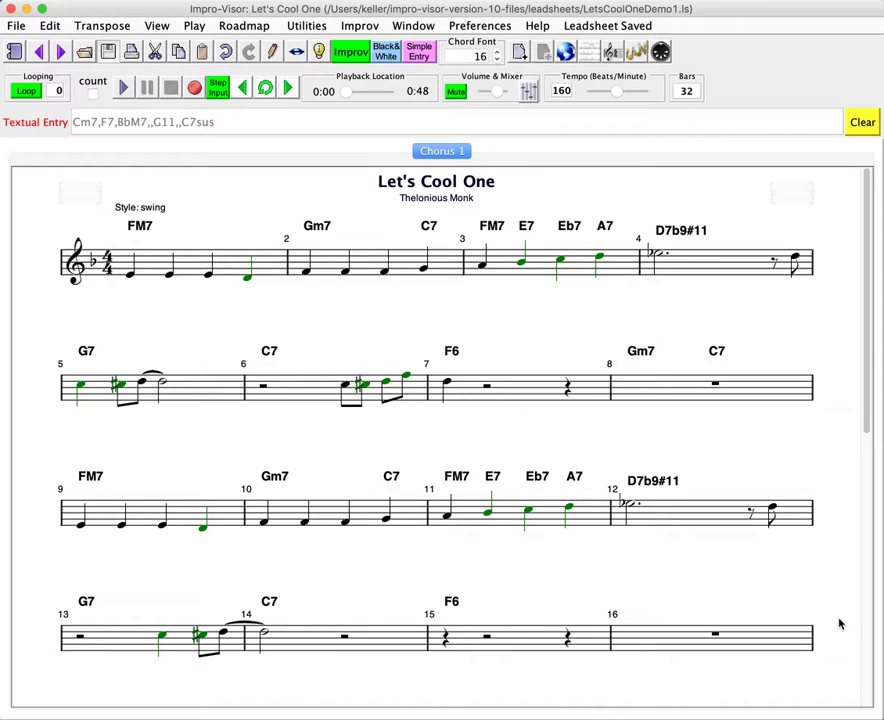
{"action": "key", "text": "Return"}
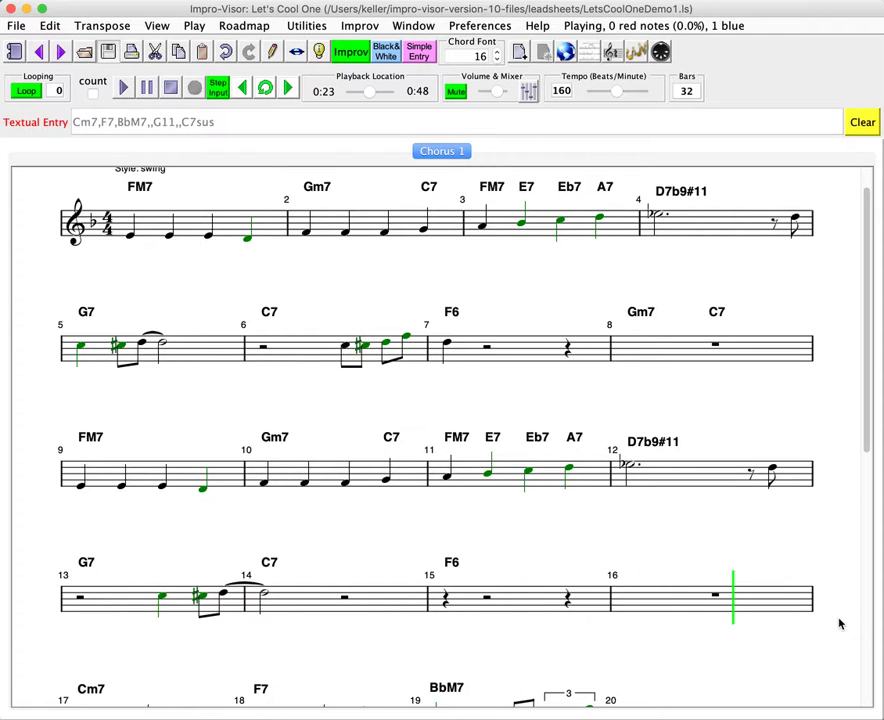
{"action": "key", "text": "Escape"}
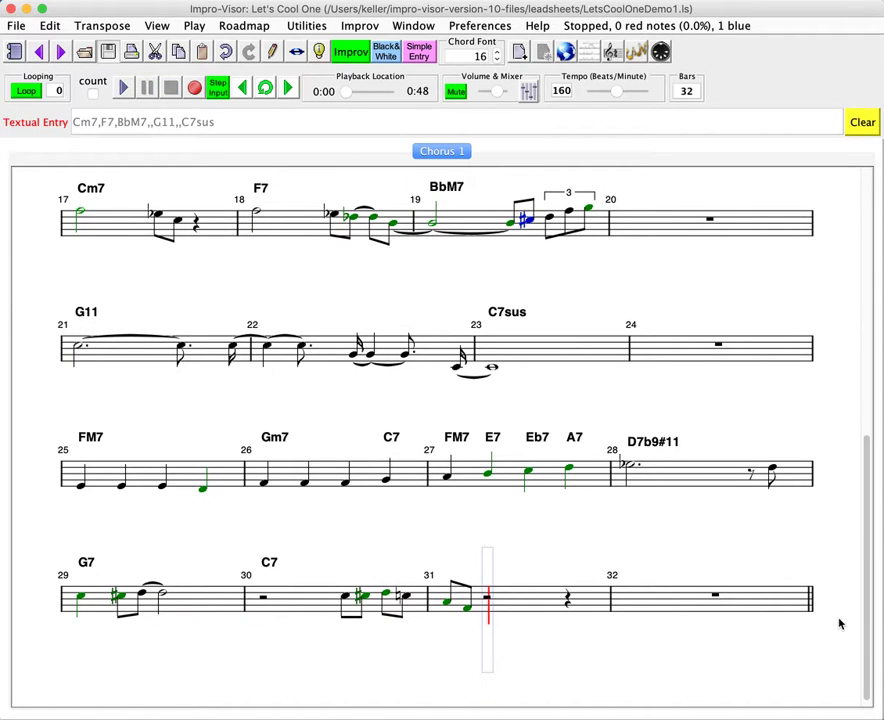
Step: Drag the pickup notes at the end of bar 13 into bar 14
{"action": "scroll", "coordinate": [840, 624], "scroll_direction": "up", "scroll_amount": 10}
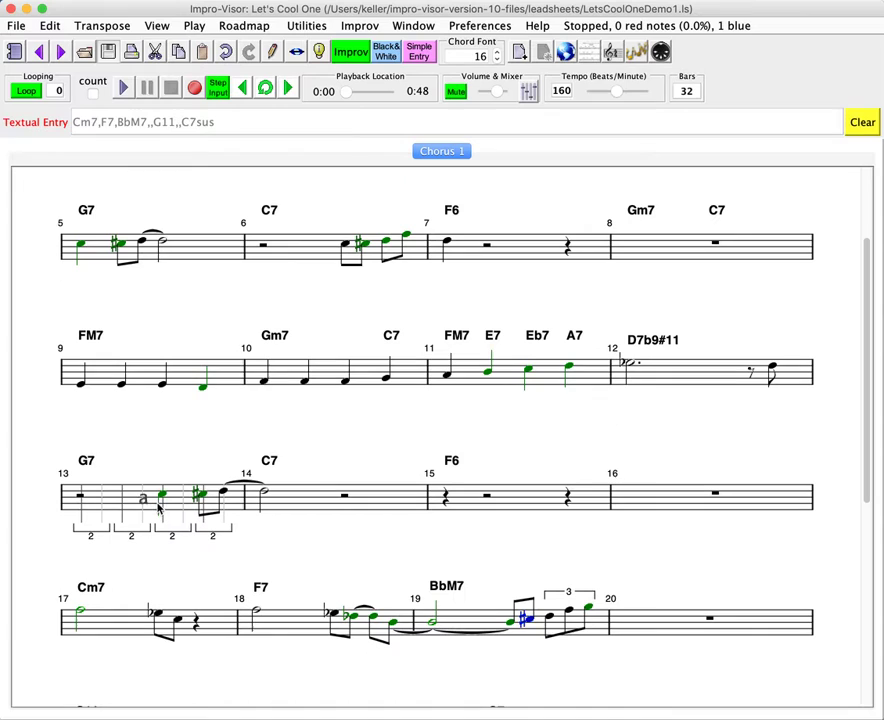
{"action": "left_click", "coordinate": [158, 508]}
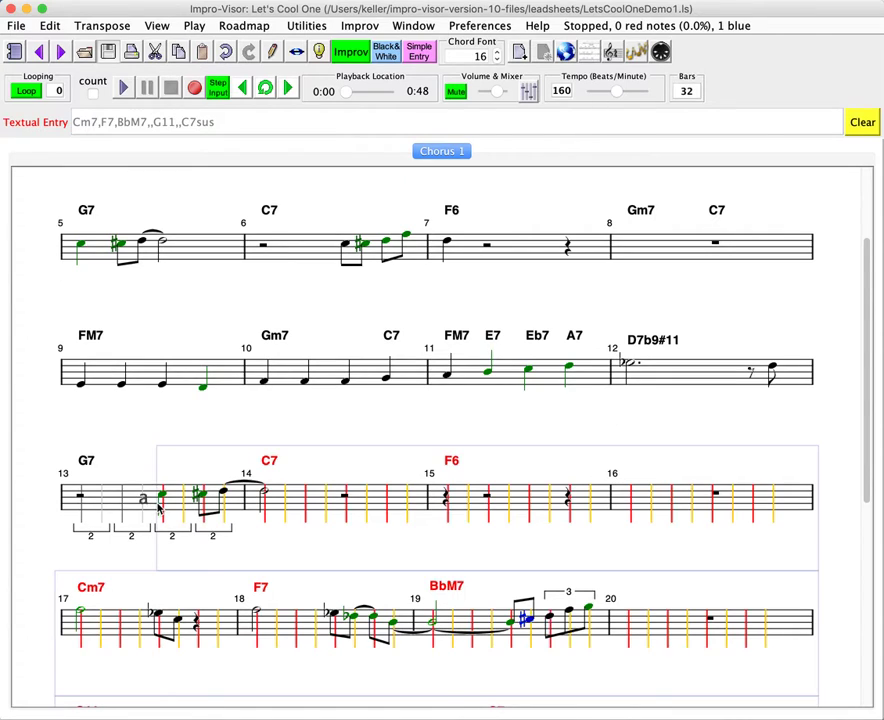
{"action": "left_click", "coordinate": [259, 508]}
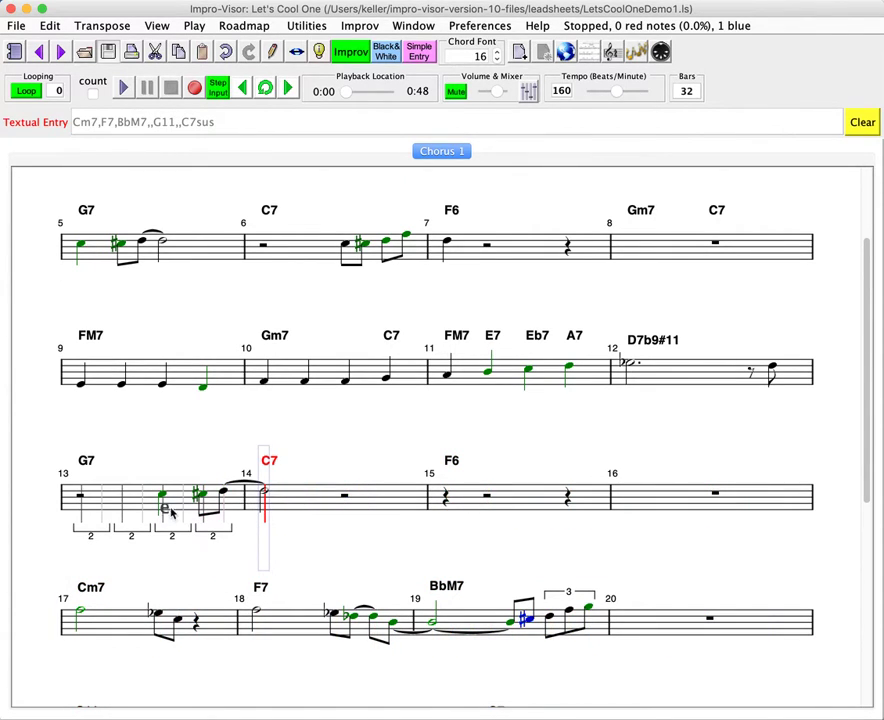
{"action": "left_click", "coordinate": [163, 508], "text": "shift"}
{"action": "left_click", "coordinate": [163, 508]}
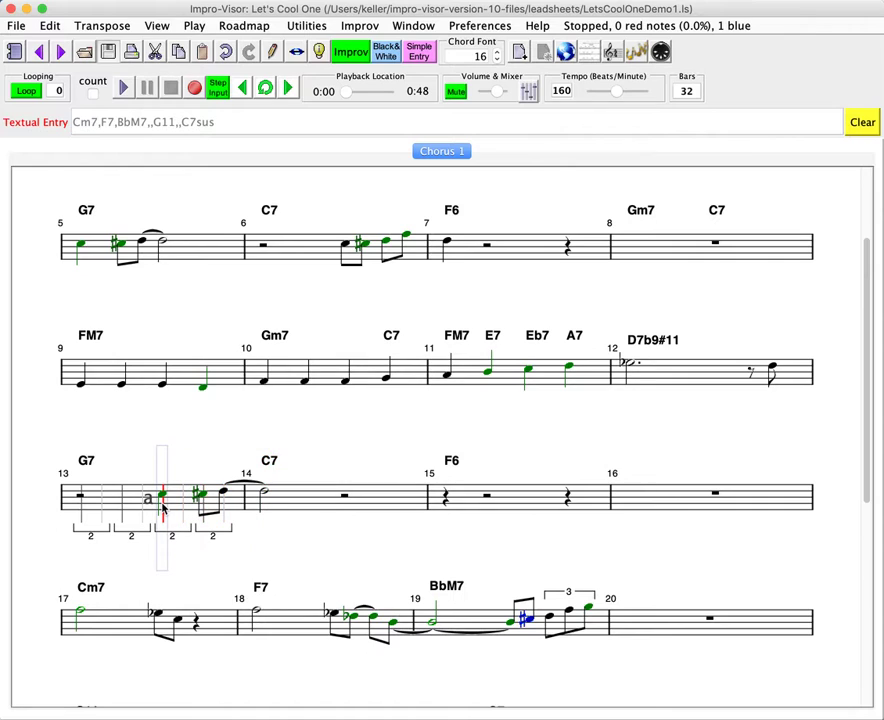
{"action": "left_click", "coordinate": [259, 506], "text": "shift"}
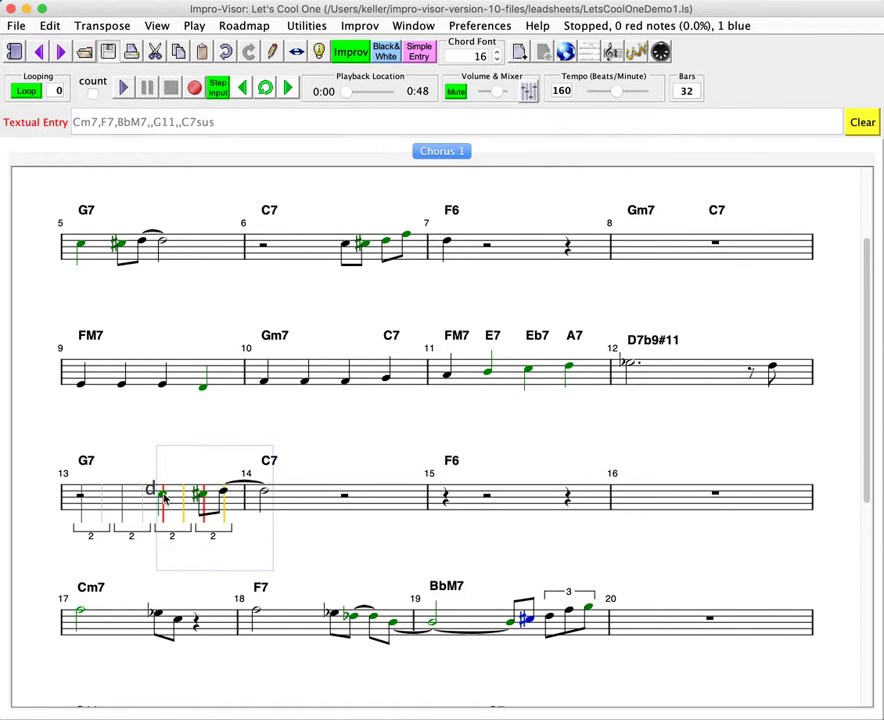
{"action": "left_click_drag", "start_coordinate": [165, 500], "coordinate": [311, 503]}
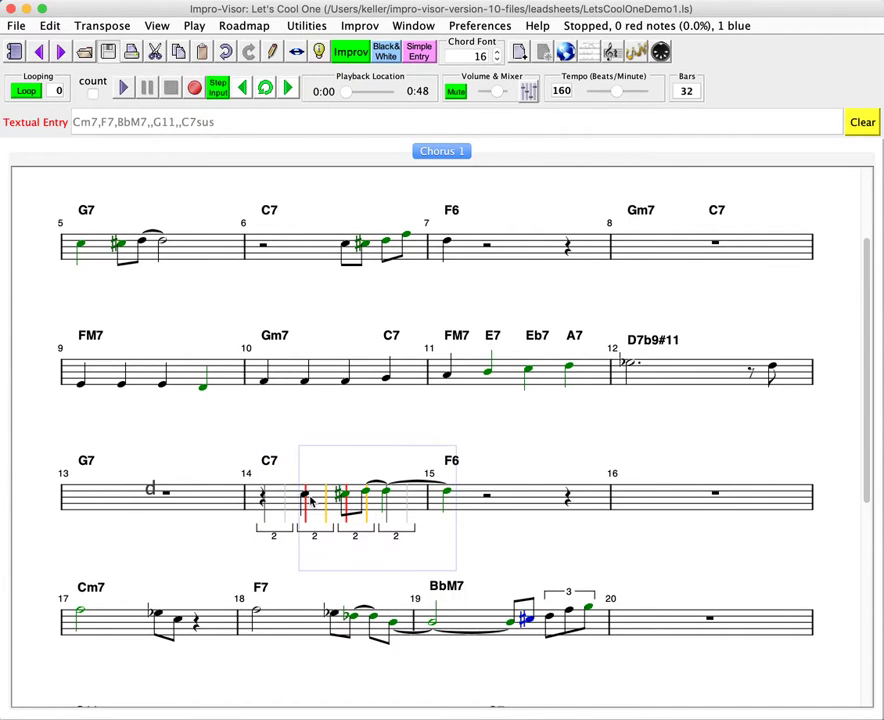
Step: Paste bar 5's G7 phrase into bar 13 and shift bar 14's phrase one beat later
{"action": "left_click", "coordinate": [83, 508]}
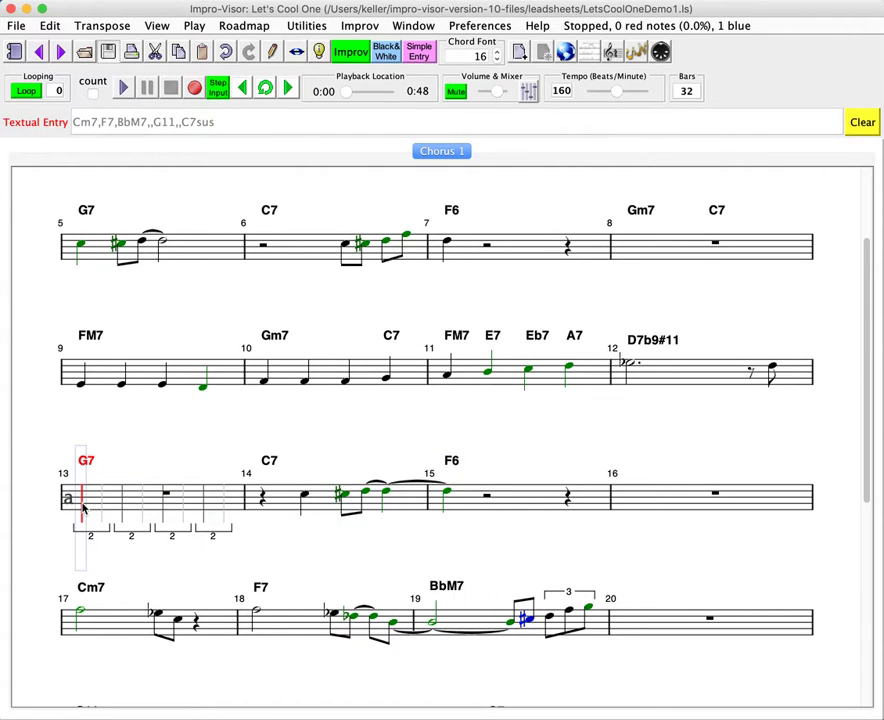
{"action": "key", "text": "super+v"}
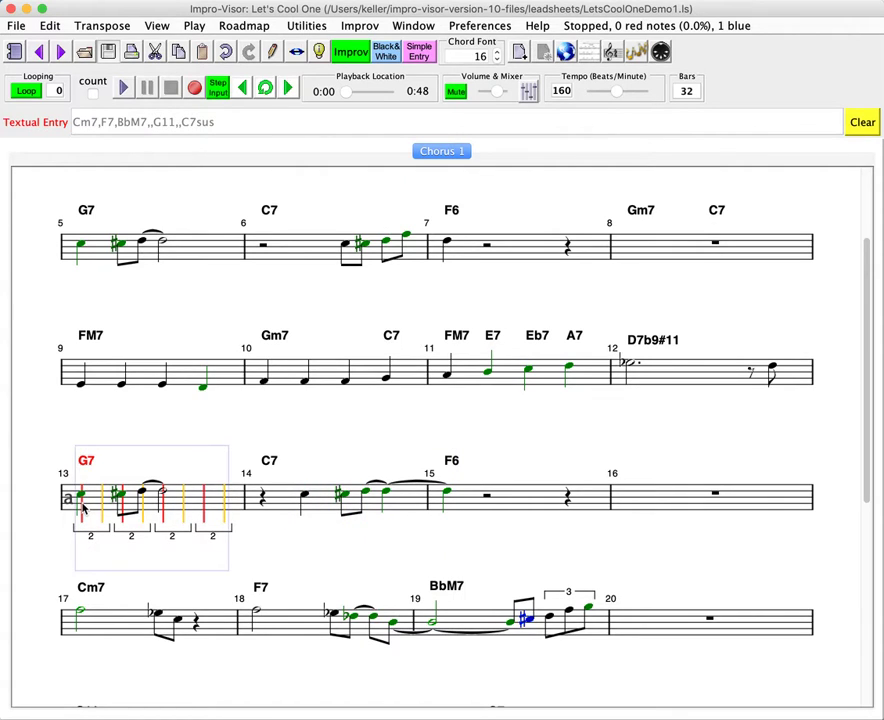
{"action": "left_click", "coordinate": [305, 503]}
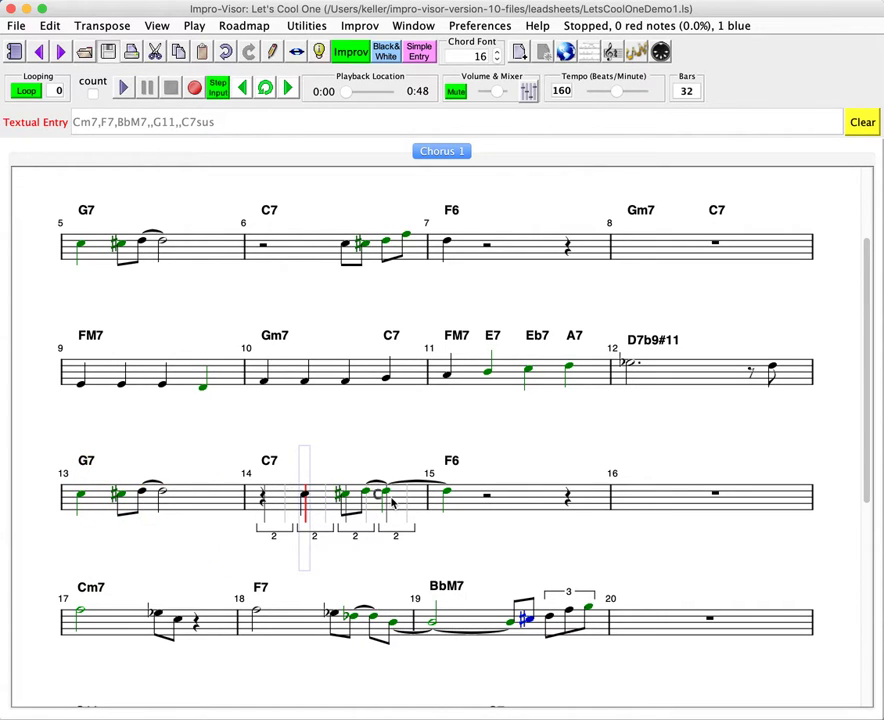
{"action": "key", "text": "super+v"}
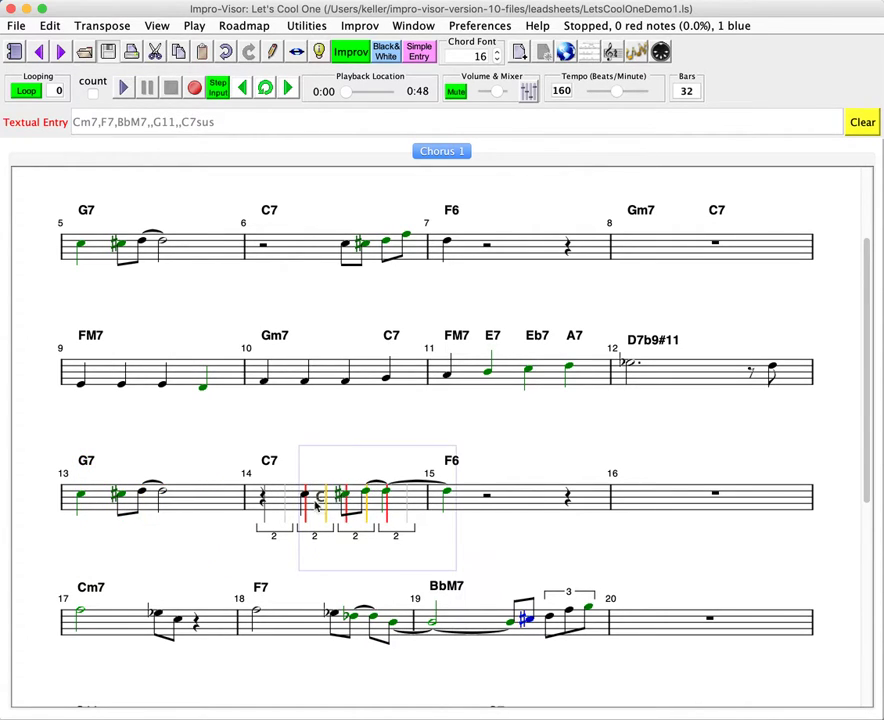
{"action": "left_click_drag", "start_coordinate": [306, 503], "coordinate": [346, 500]}
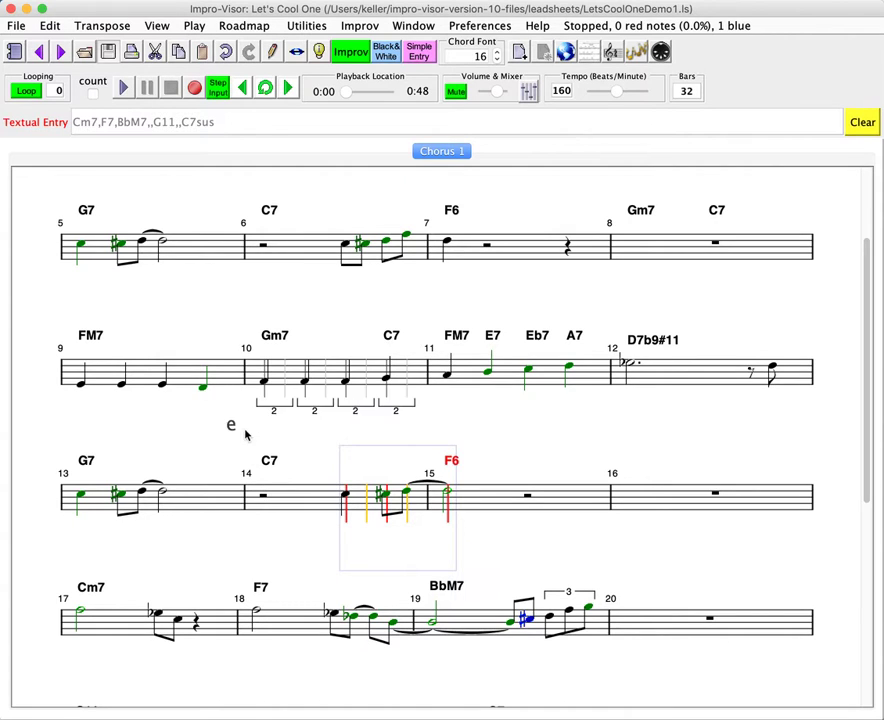
{"action": "left_click", "coordinate": [83, 385], "text": "shift"}
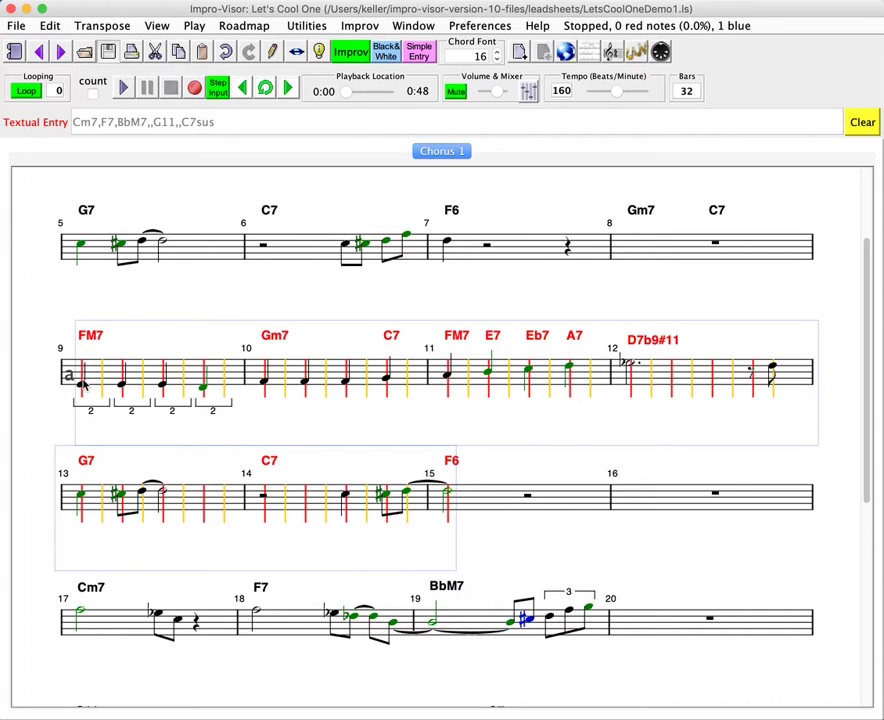
Step: Play back the revised passage from bar 9, then save the leadsheet with Cmd+S
{"action": "key", "text": "Return"}
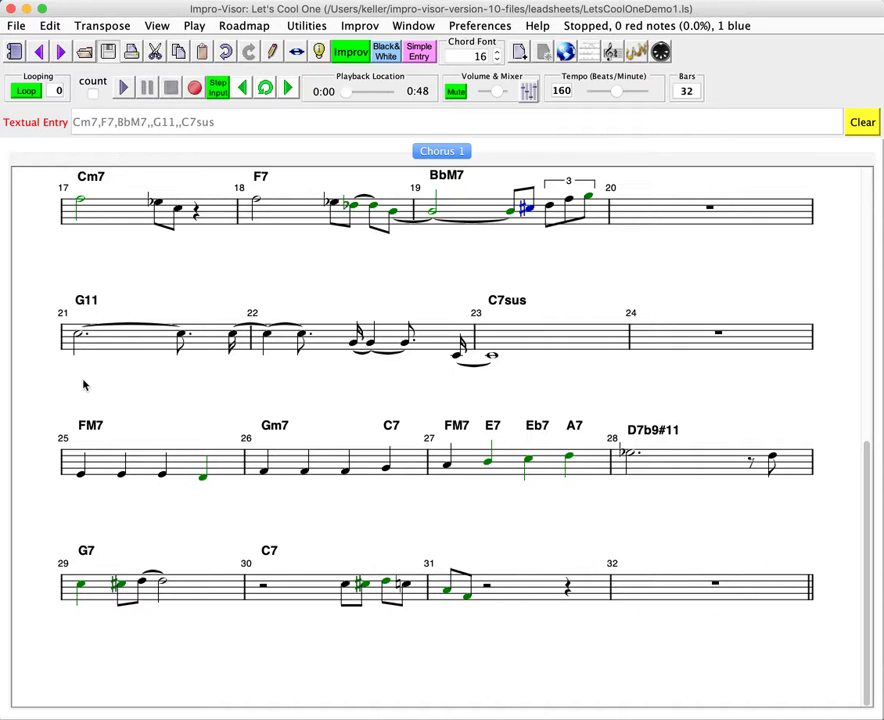
{"action": "key", "text": "super+s"}
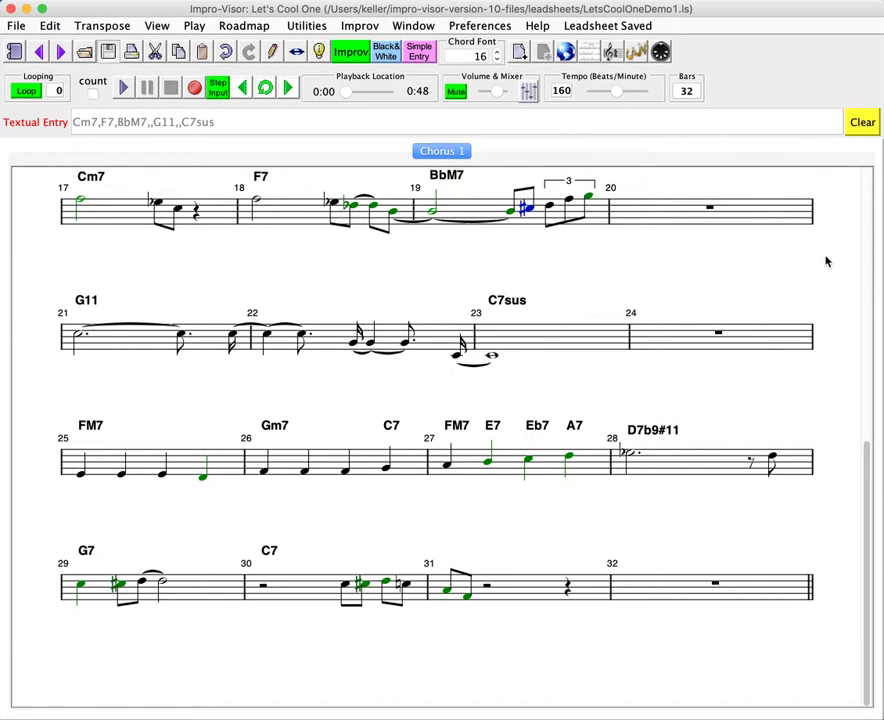
{"action": "scroll", "coordinate": [826, 261], "scroll_direction": "up", "scroll_amount": 10}
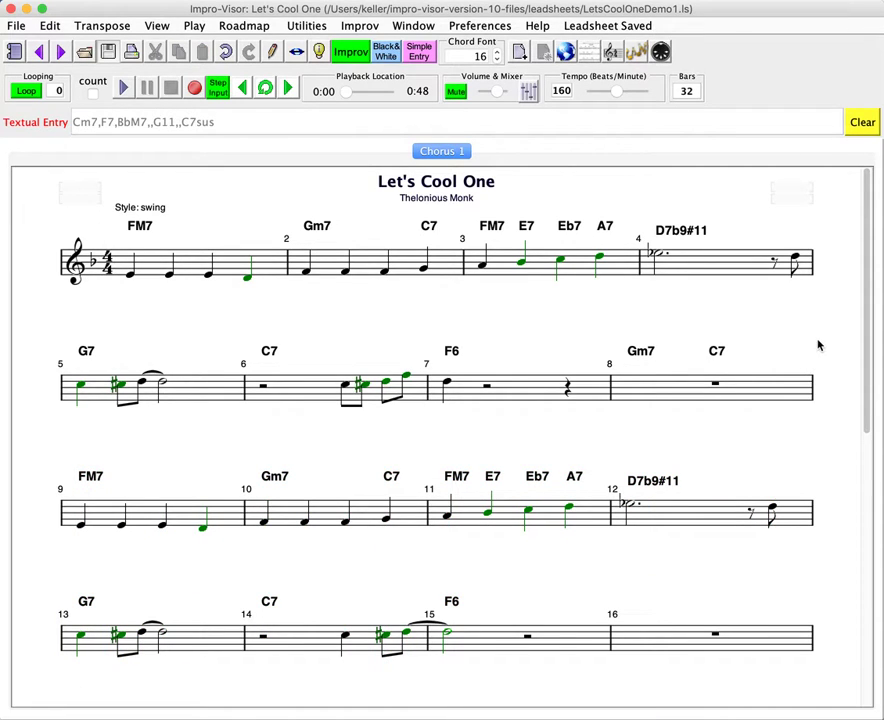
{"action": "left_click", "coordinate": [634, 55]}
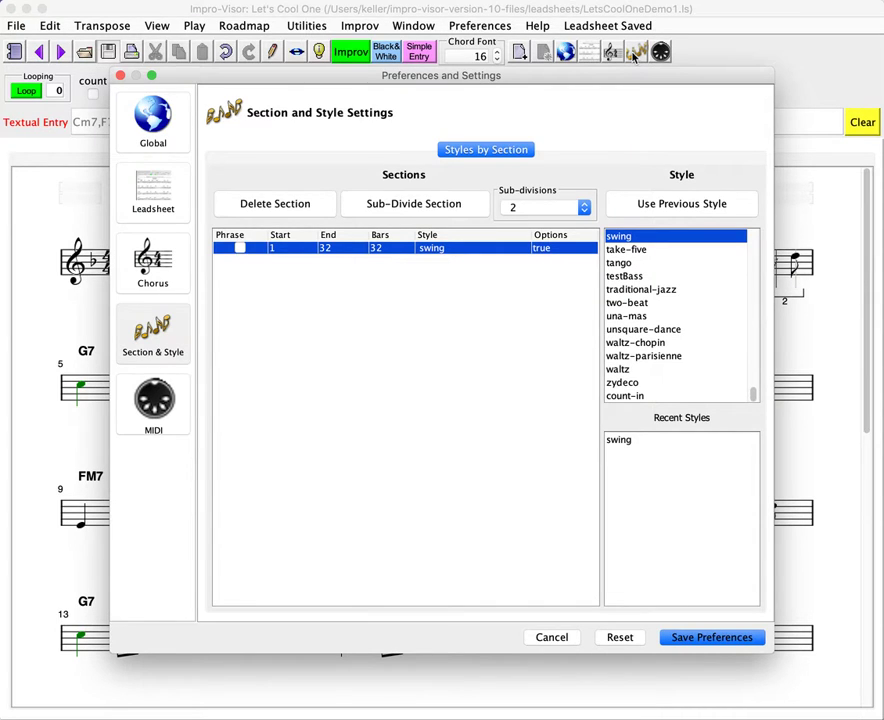
Step: Sub-divide the single 32-bar section into 4 equal 8-bar sections and save the preferences
{"action": "left_click", "coordinate": [538, 208]}
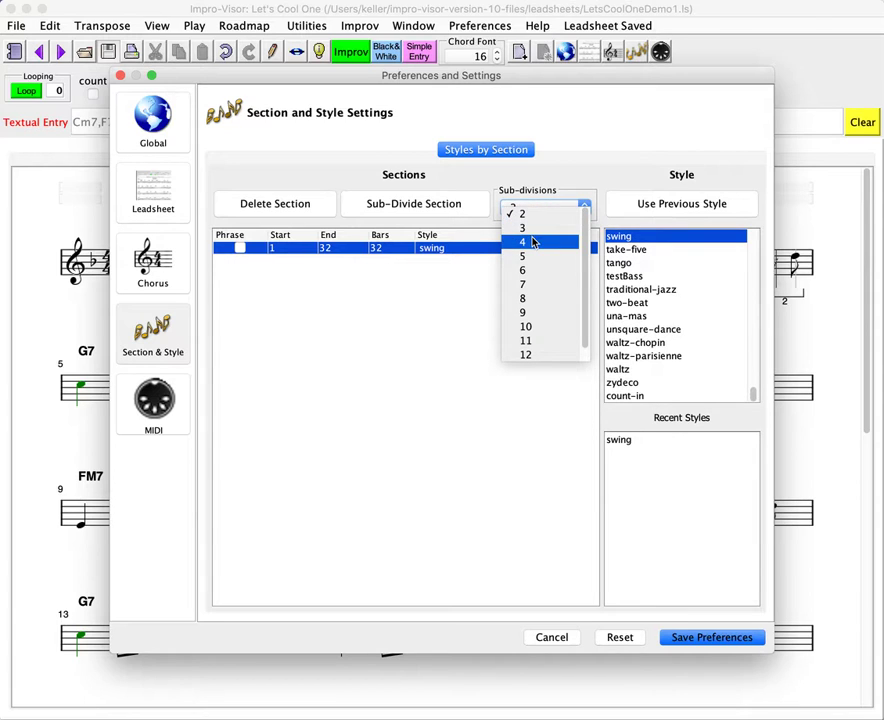
{"action": "left_click", "coordinate": [530, 241]}
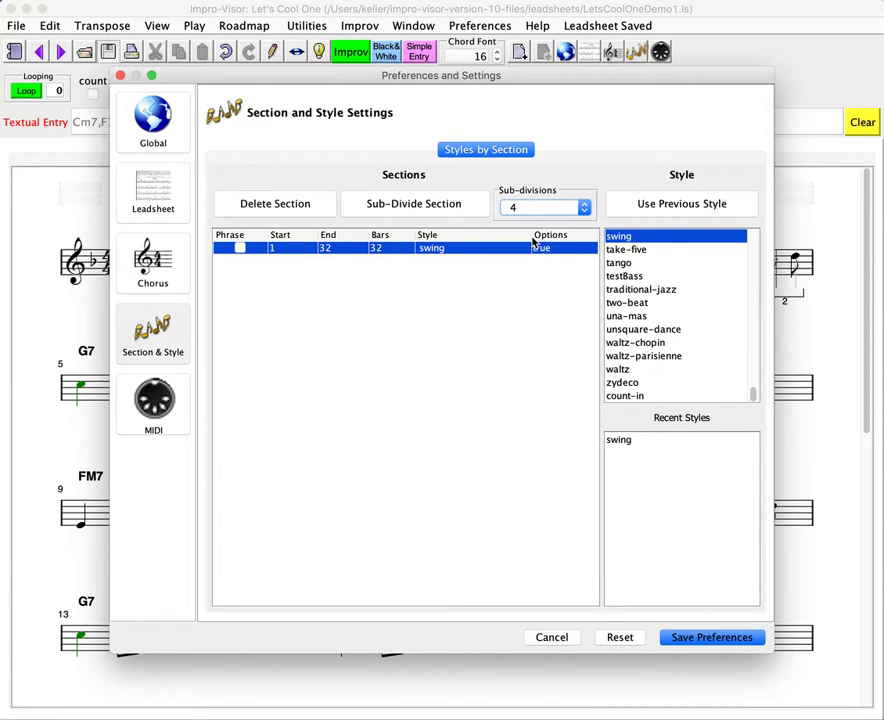
{"action": "left_click", "coordinate": [418, 205]}
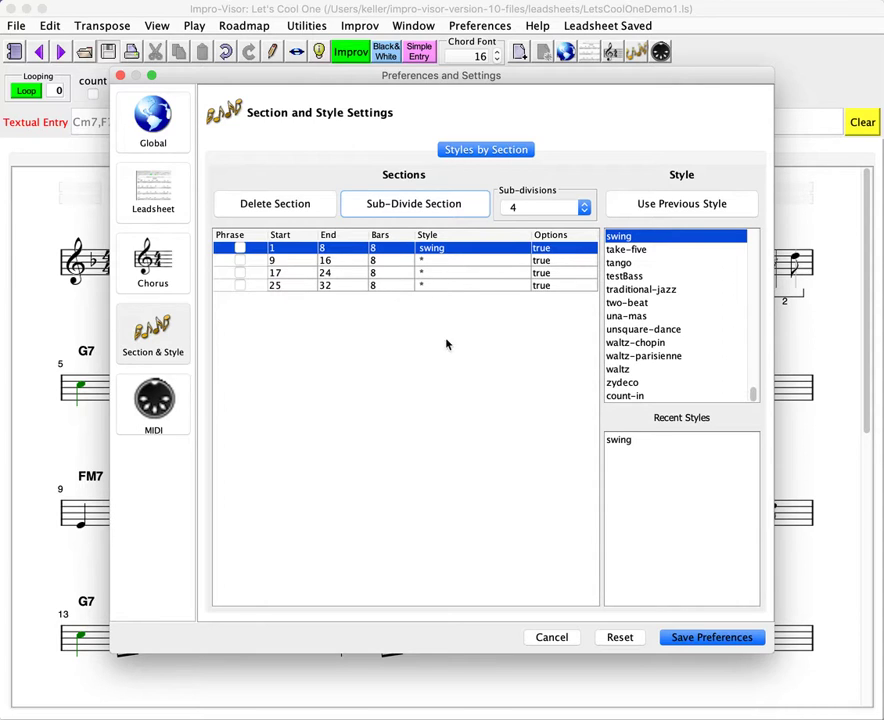
{"action": "left_click", "coordinate": [676, 638]}
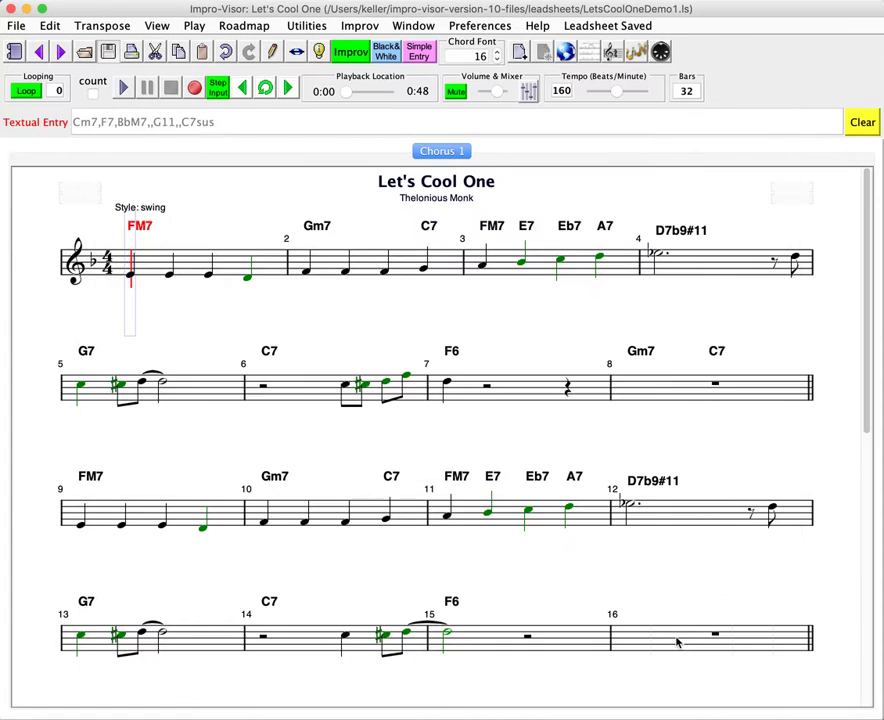
{"action": "scroll", "coordinate": [826, 408], "scroll_direction": "down", "scroll_amount": 10}
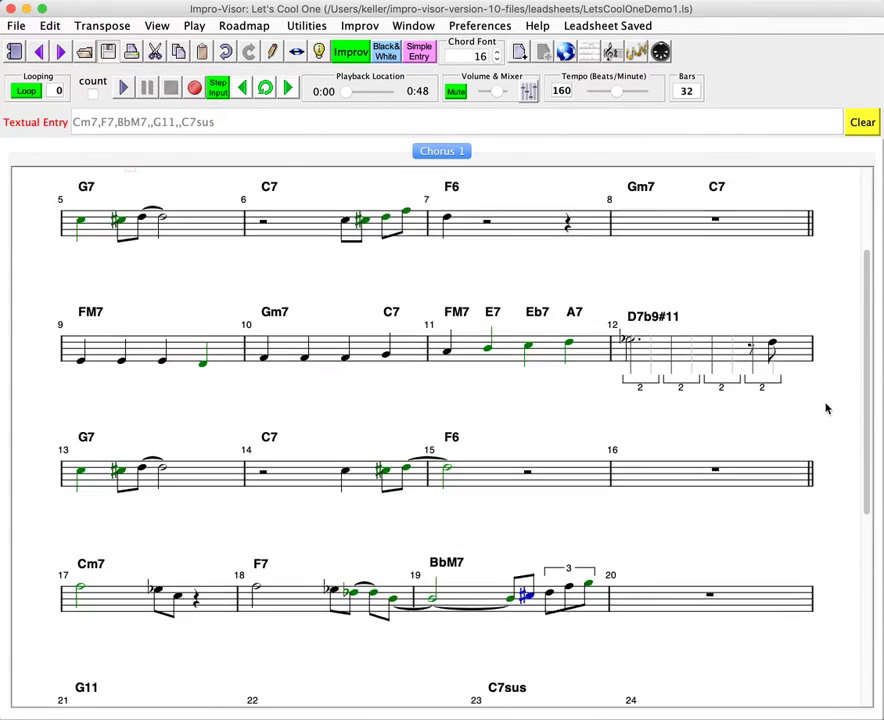
{"action": "scroll", "coordinate": [826, 408], "scroll_direction": "up", "scroll_amount": 10}
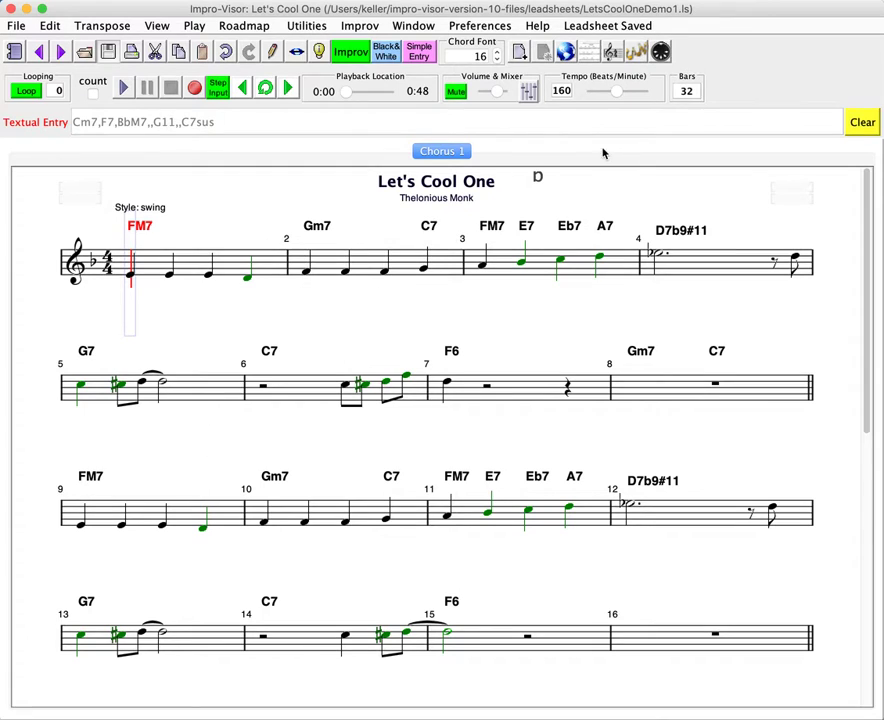
{"action": "key", "text": "ctrl+shift+s"}
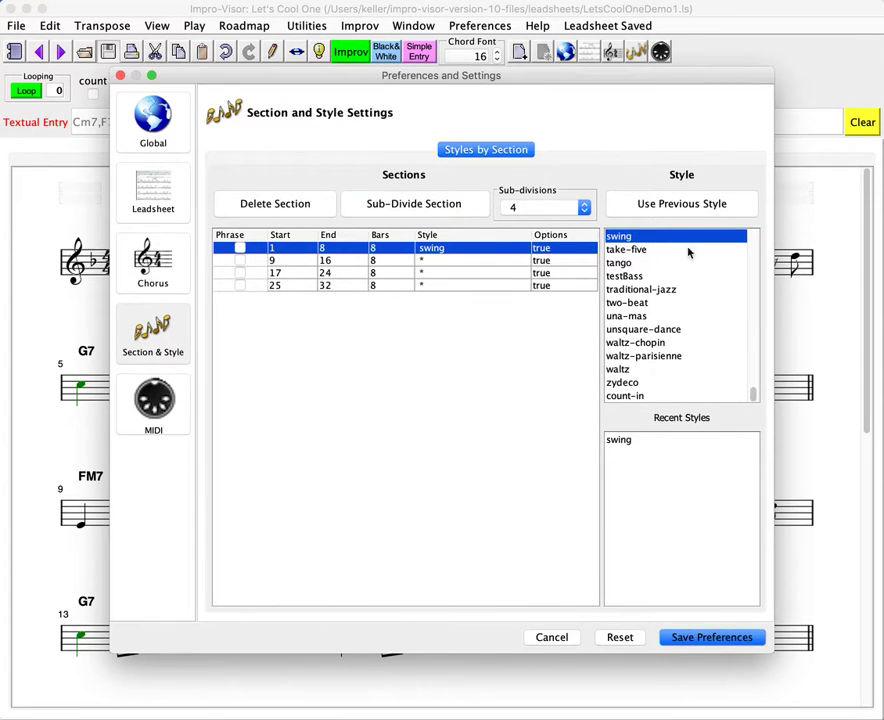
Step: Set the first section's style to swing-SonnyClark and save the preferences
{"action": "scroll", "coordinate": [692, 274], "scroll_direction": "up", "scroll_amount": 5}
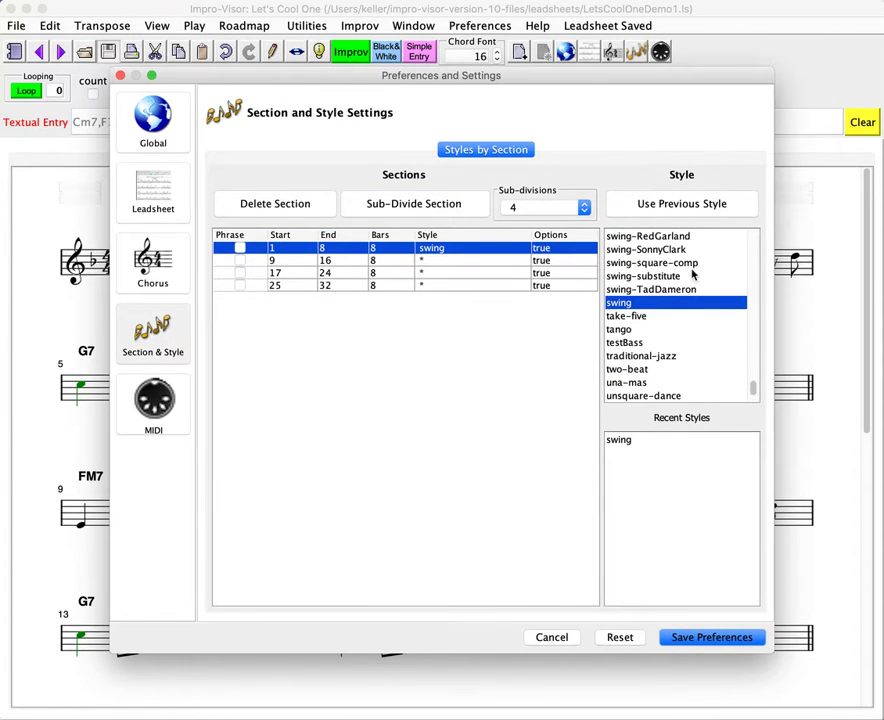
{"action": "left_click", "coordinate": [674, 252]}
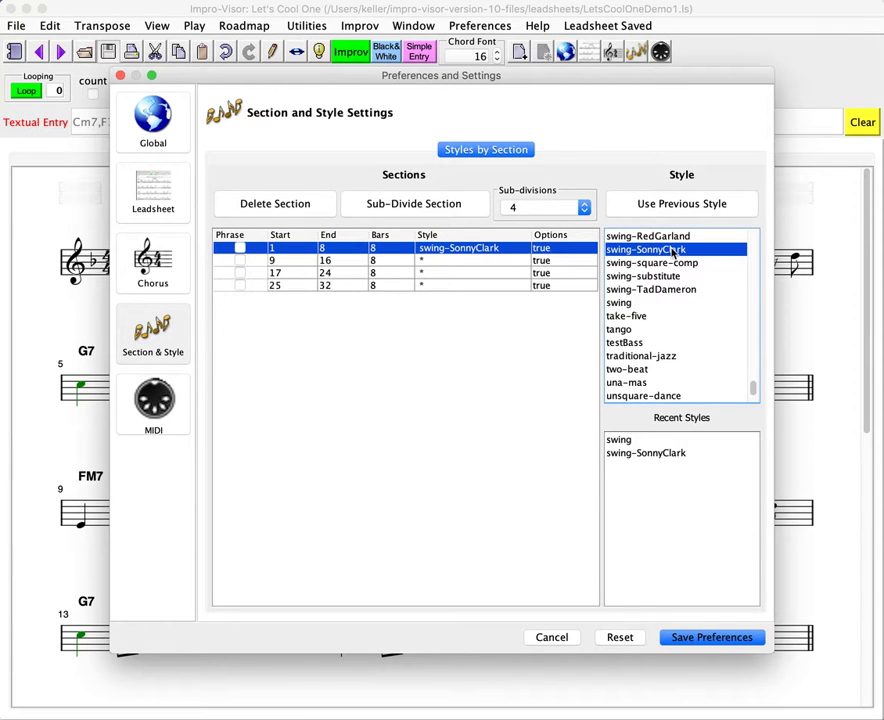
{"action": "left_click", "coordinate": [690, 639]}
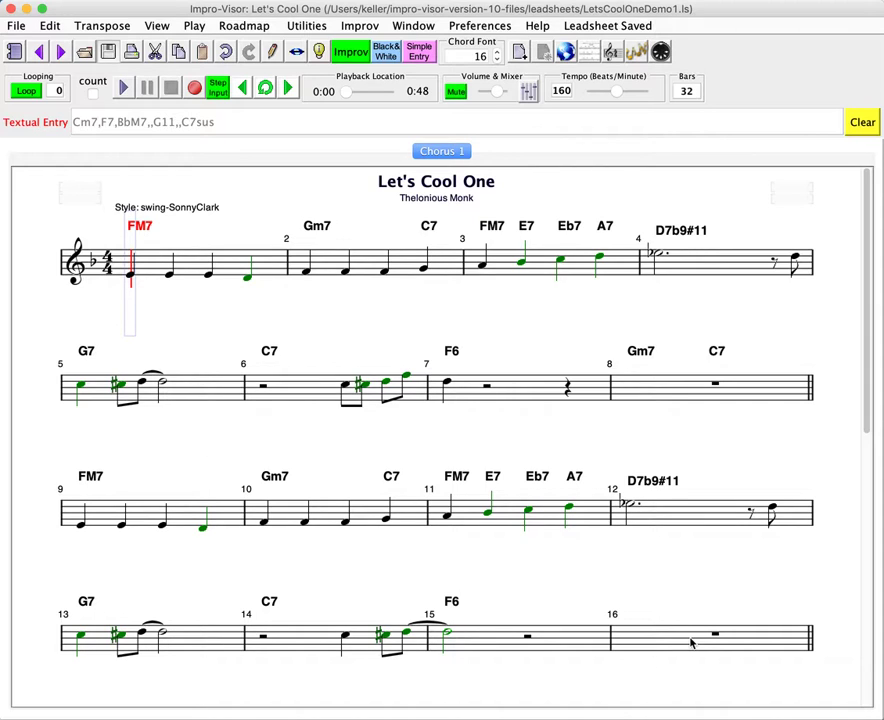
Step: Play the leadsheet in the swing-SonnyClark style, stop it, and save the file
{"action": "key", "text": "Return"}
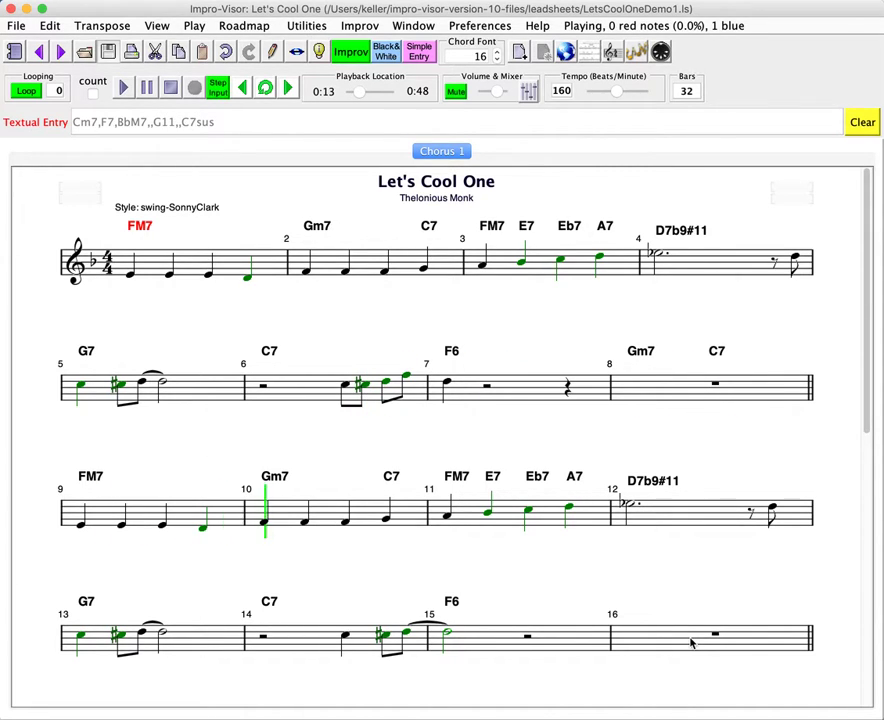
{"action": "key", "text": "Escape"}
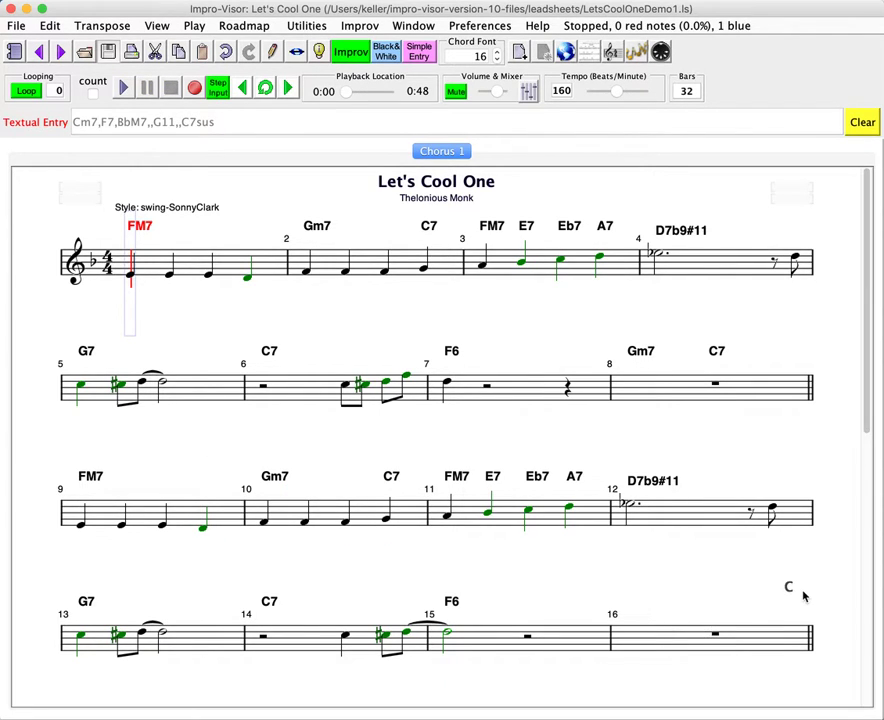
{"action": "key", "text": "super+s"}
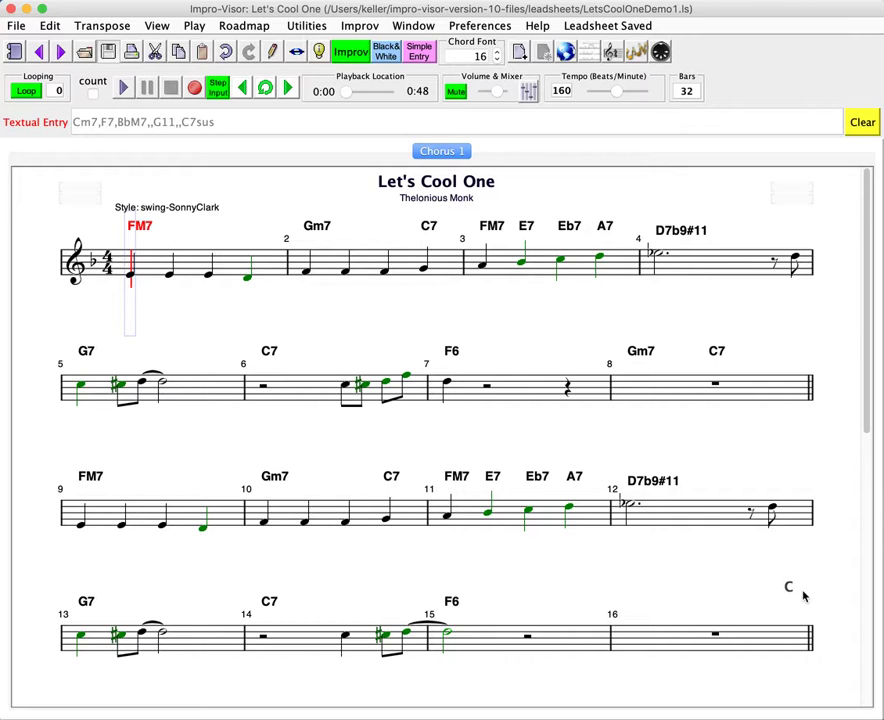
Step: Erase every melody note in the whole score and change the looping mode
{"action": "key", "text": "ctrl+a"}
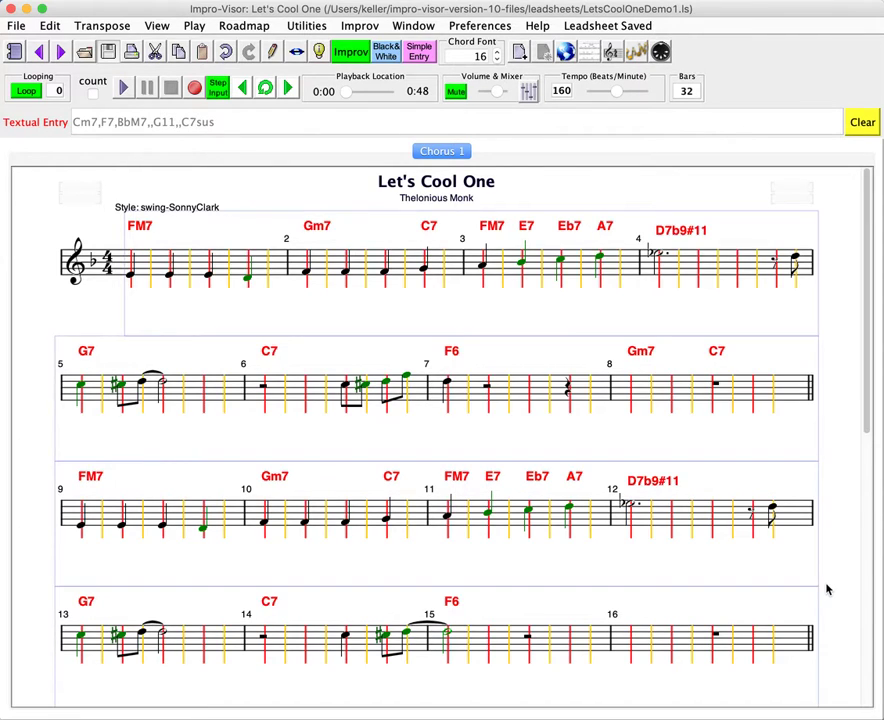
{"action": "key", "text": "Delete"}
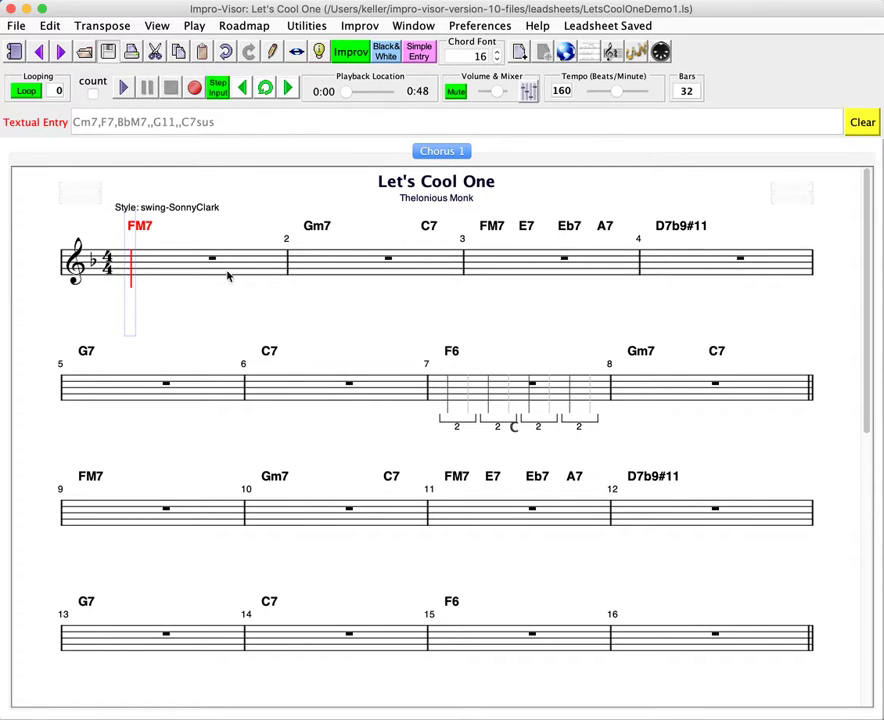
{"action": "left_click", "coordinate": [28, 91]}
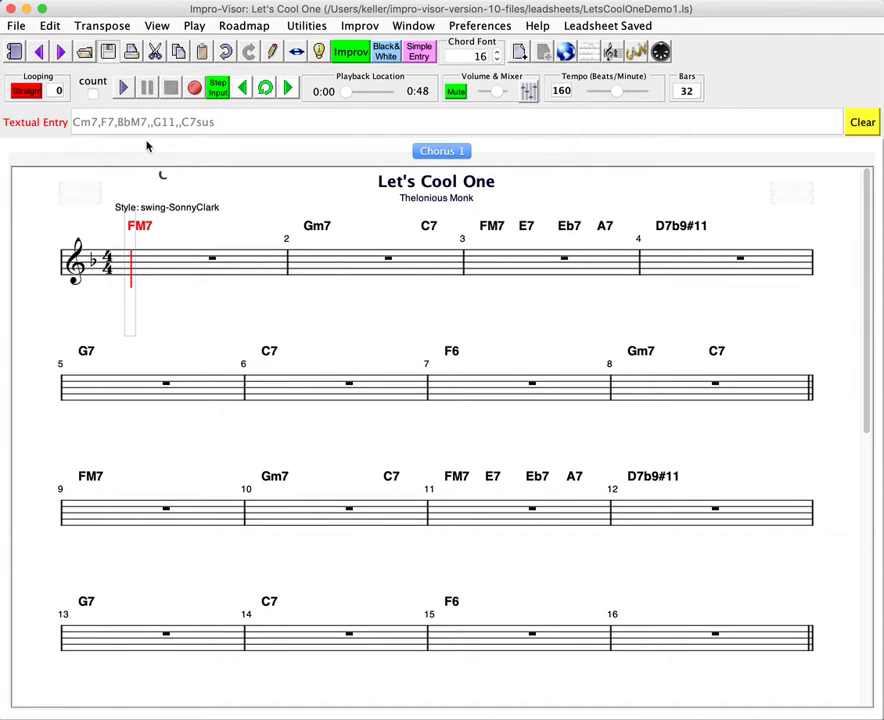
Step: Play the chord accompaniment from bar 1, then stop playback
{"action": "left_click", "coordinate": [124, 88]}
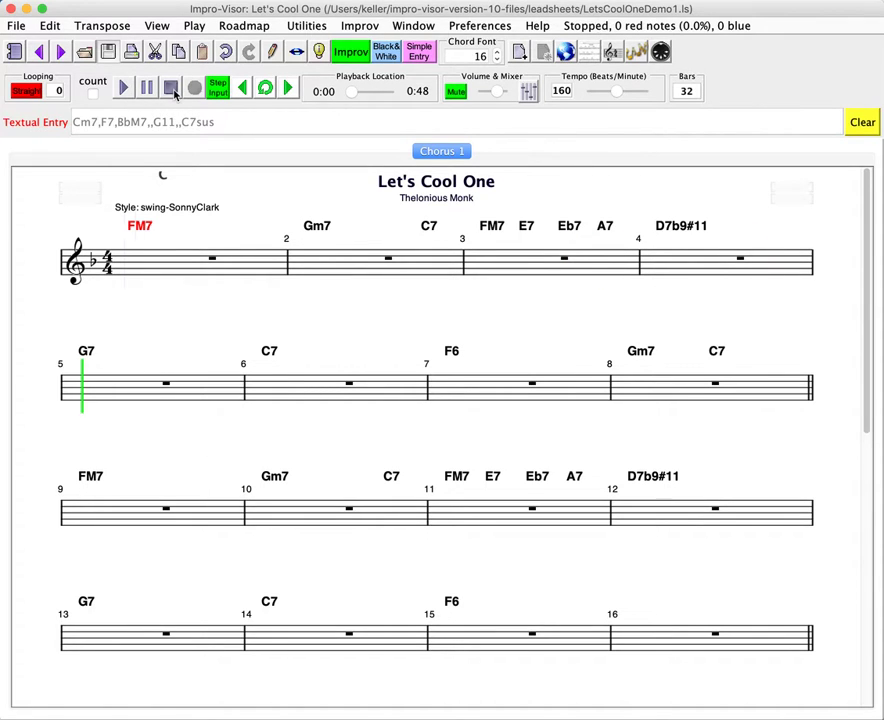
{"action": "left_click", "coordinate": [122, 88]}
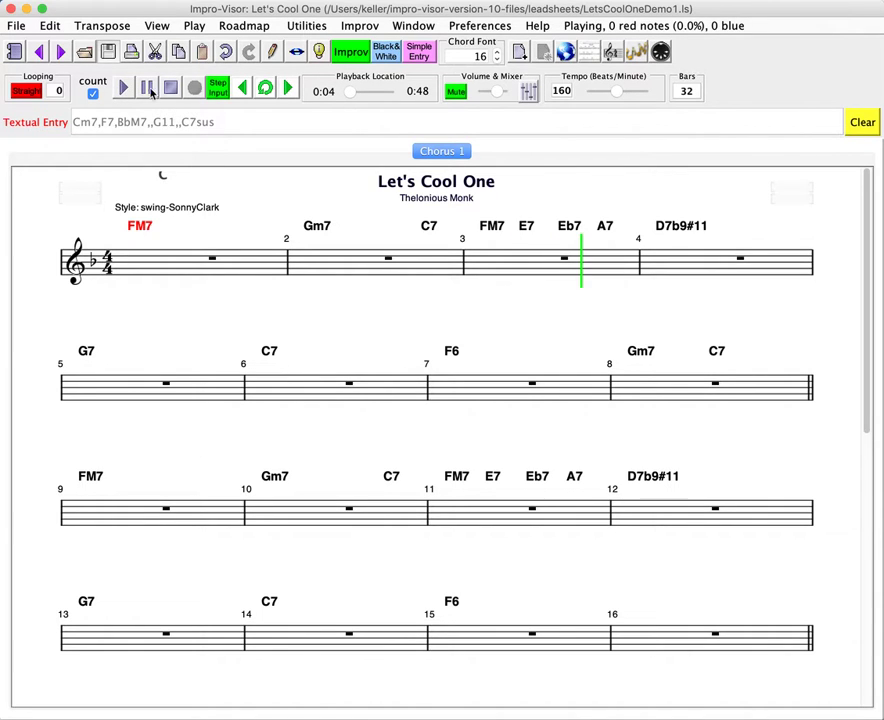
{"action": "left_click", "coordinate": [170, 88]}
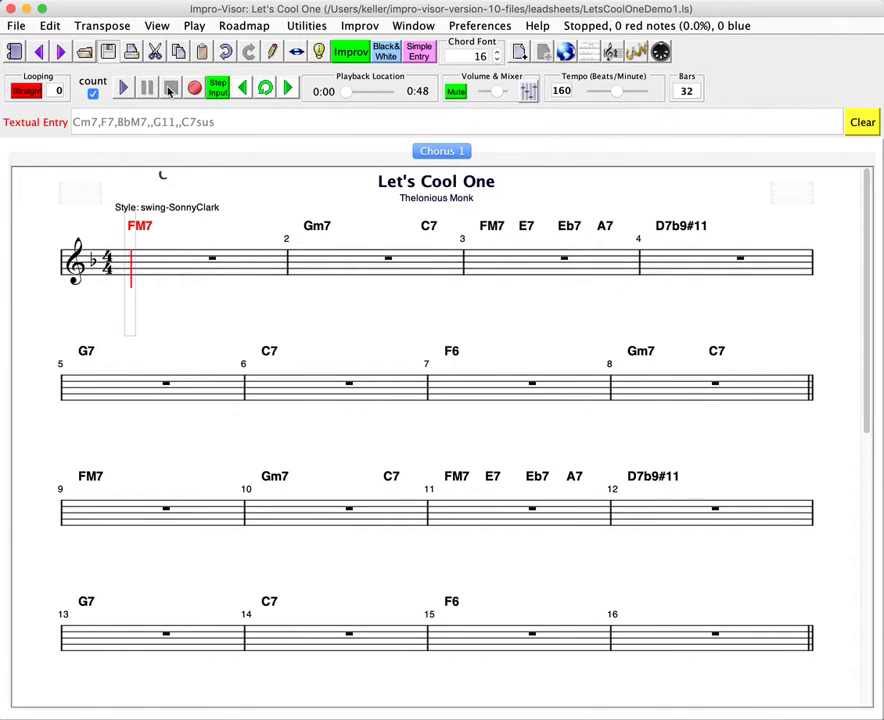
{"action": "left_click", "coordinate": [352, 56]}
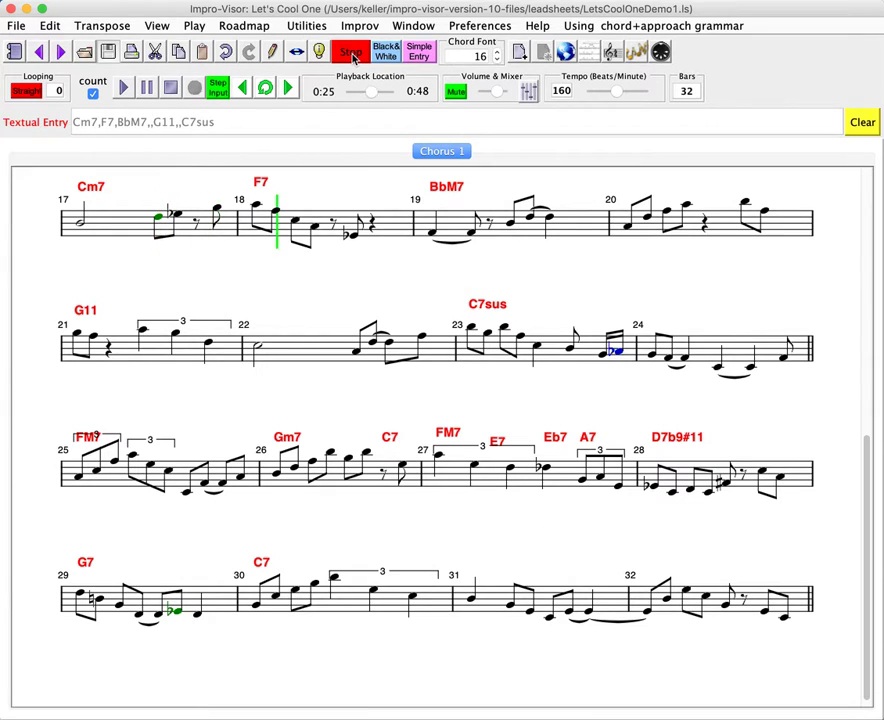
Step: Stop the improvised solo and pick ChetBaker from the improvisation grammar list
{"action": "left_click", "coordinate": [352, 54]}
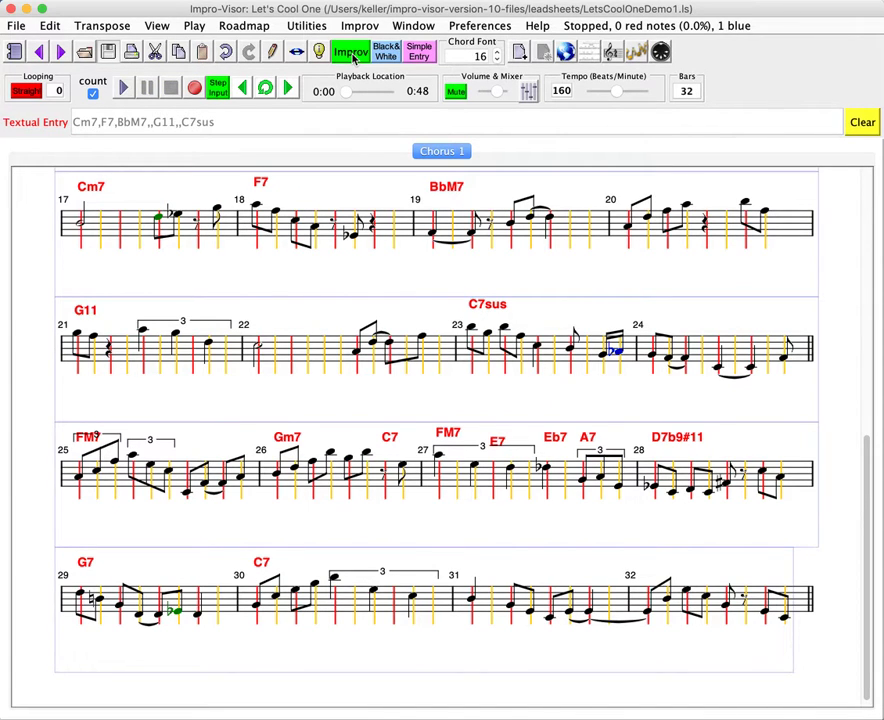
{"action": "left_click", "coordinate": [352, 54]}
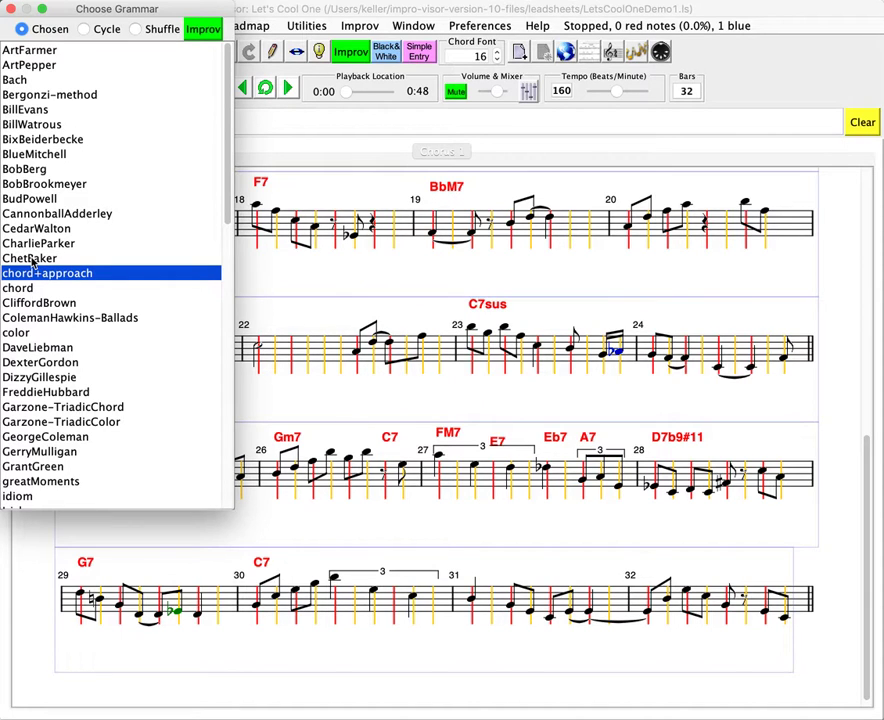
{"action": "left_click", "coordinate": [33, 258]}
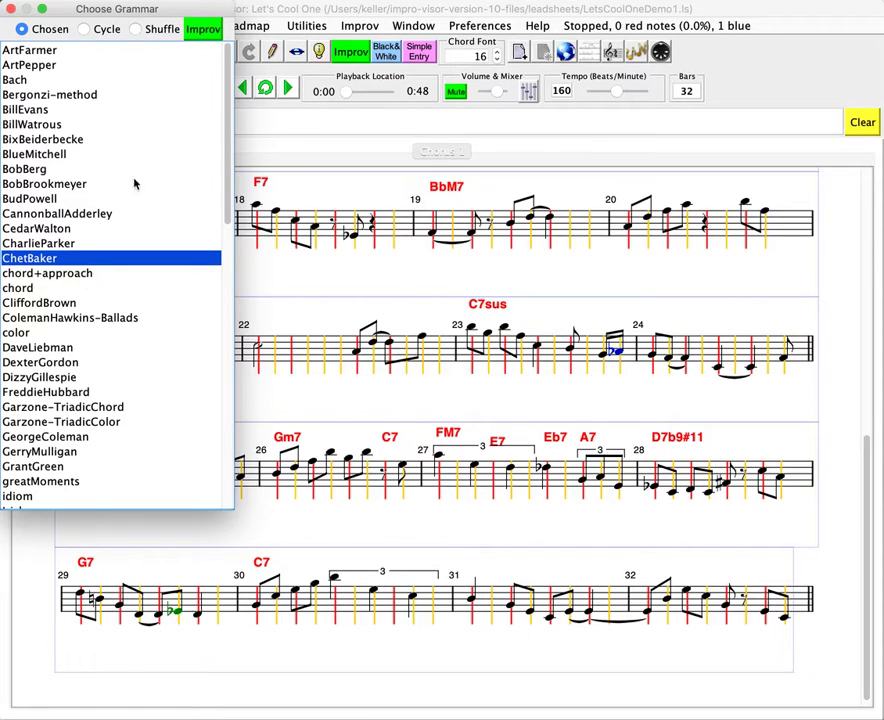
Step: Generate a fresh ChetBaker-grammar improvisation, move the grammar window off the score, and stop playback
{"action": "left_click", "coordinate": [203, 31]}
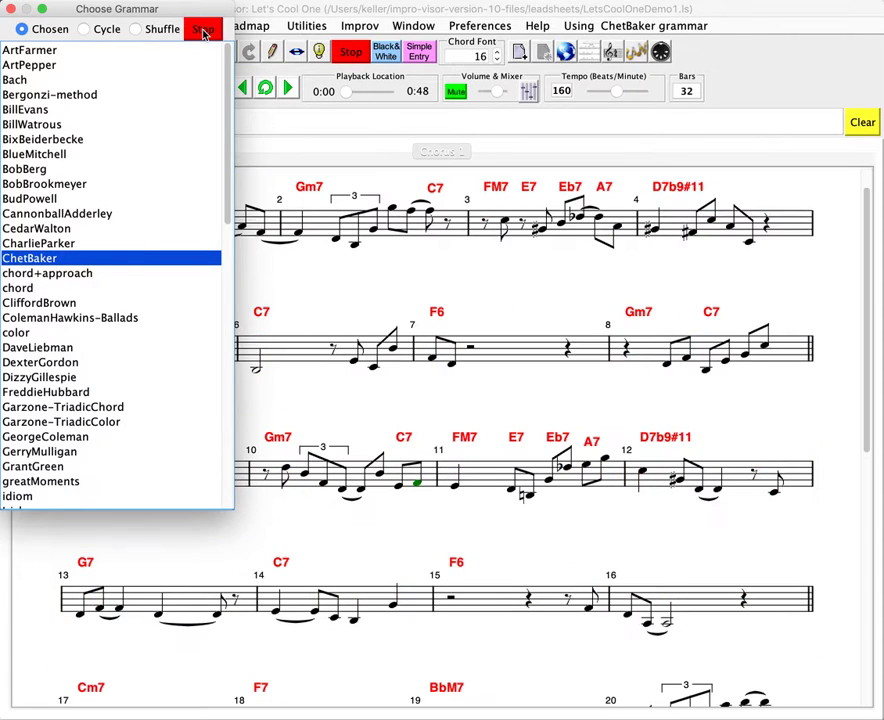
{"action": "left_click_drag", "start_coordinate": [161, 13], "coordinate": [883, 94]}
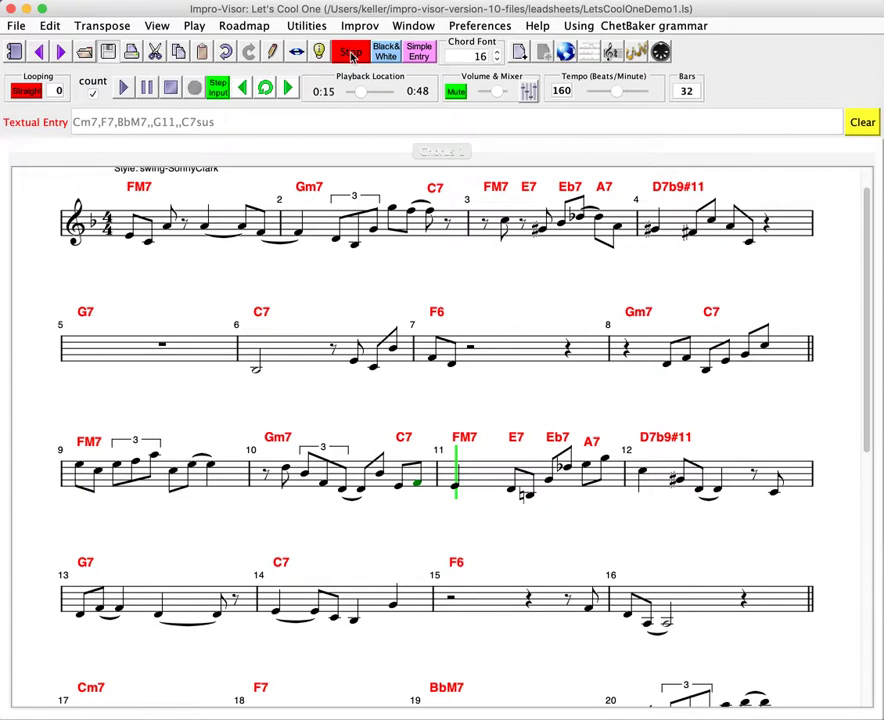
{"action": "left_click", "coordinate": [352, 56]}
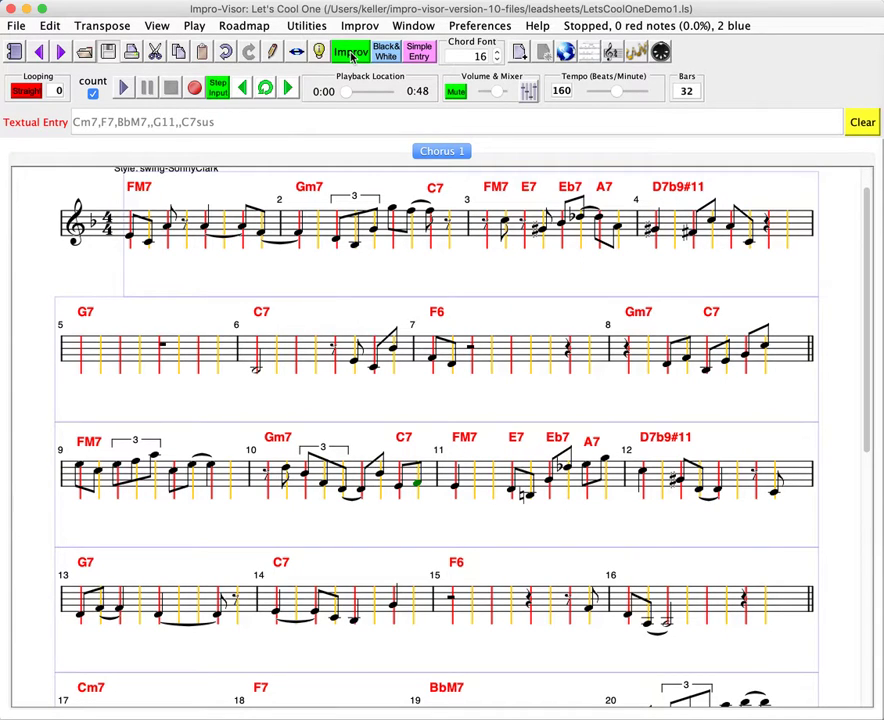